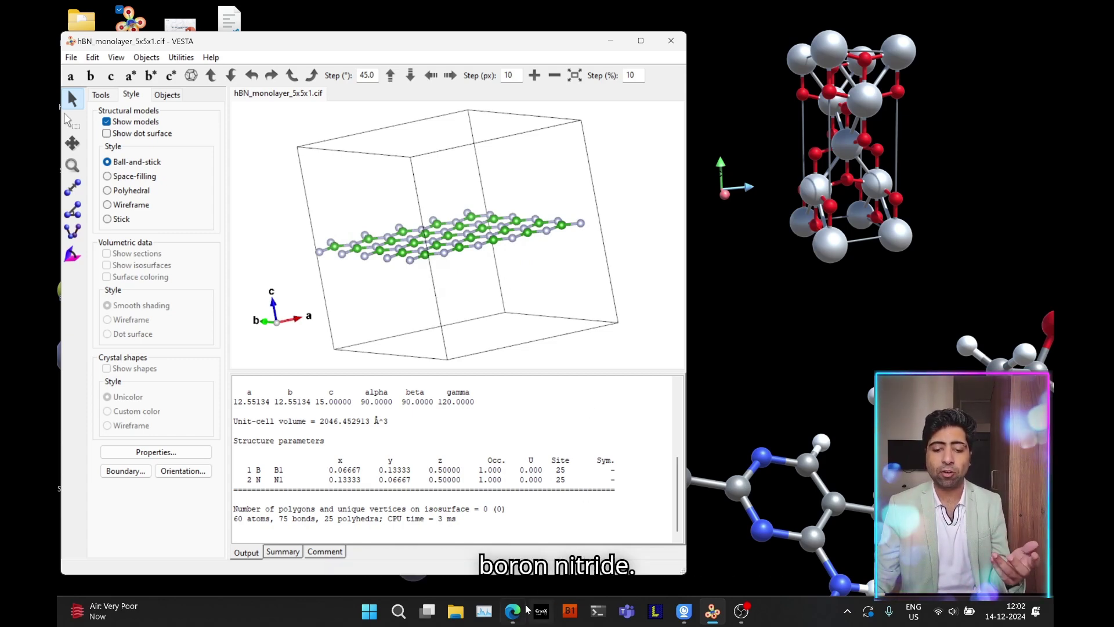
Switch to the RIPER Tools web app in the browser and open its Materials Project to RIPER page
mouse_move(513, 616)
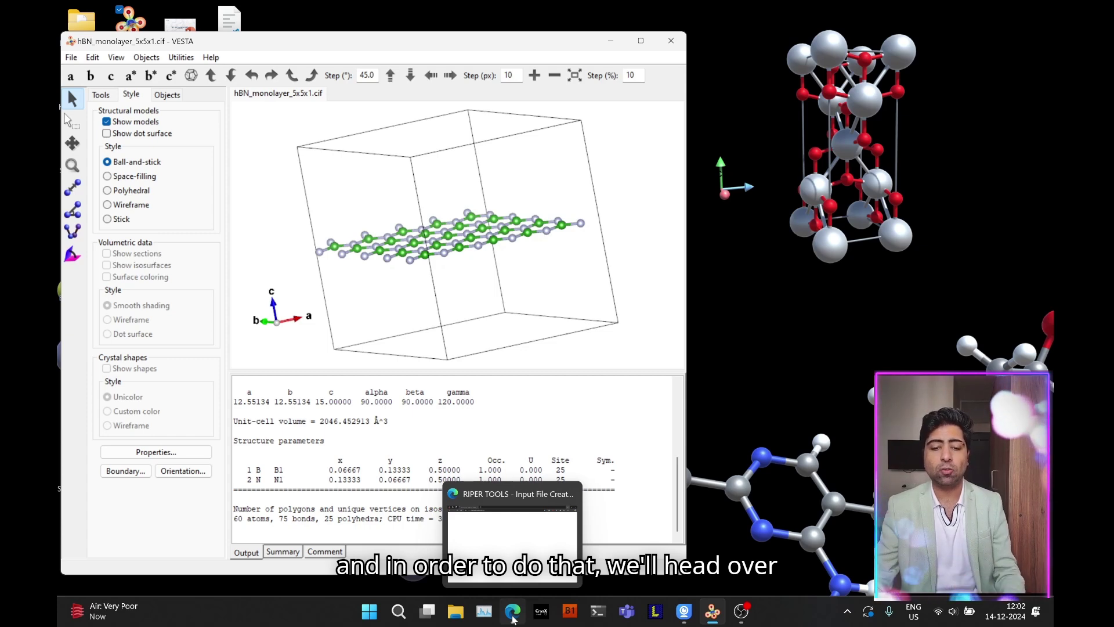
click(512, 617)
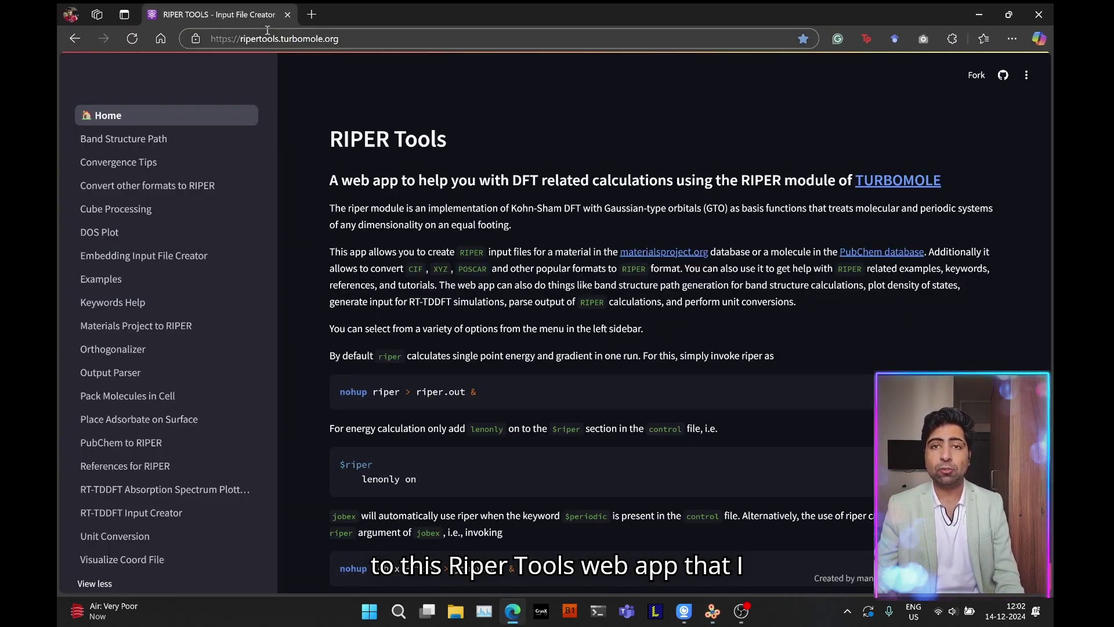
click(313, 43)
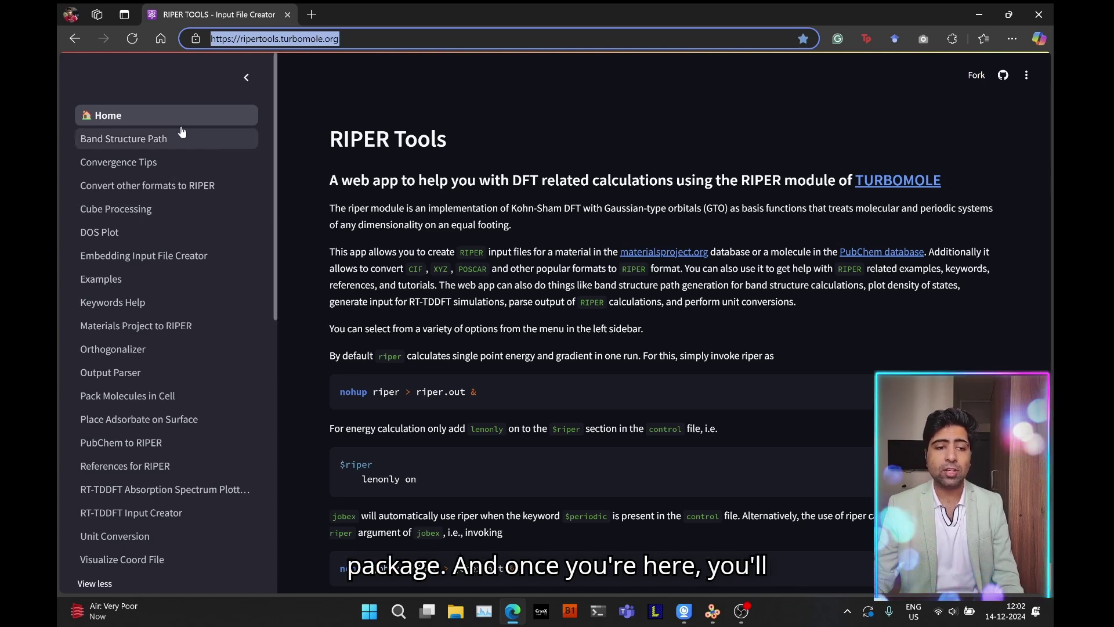
click(165, 326)
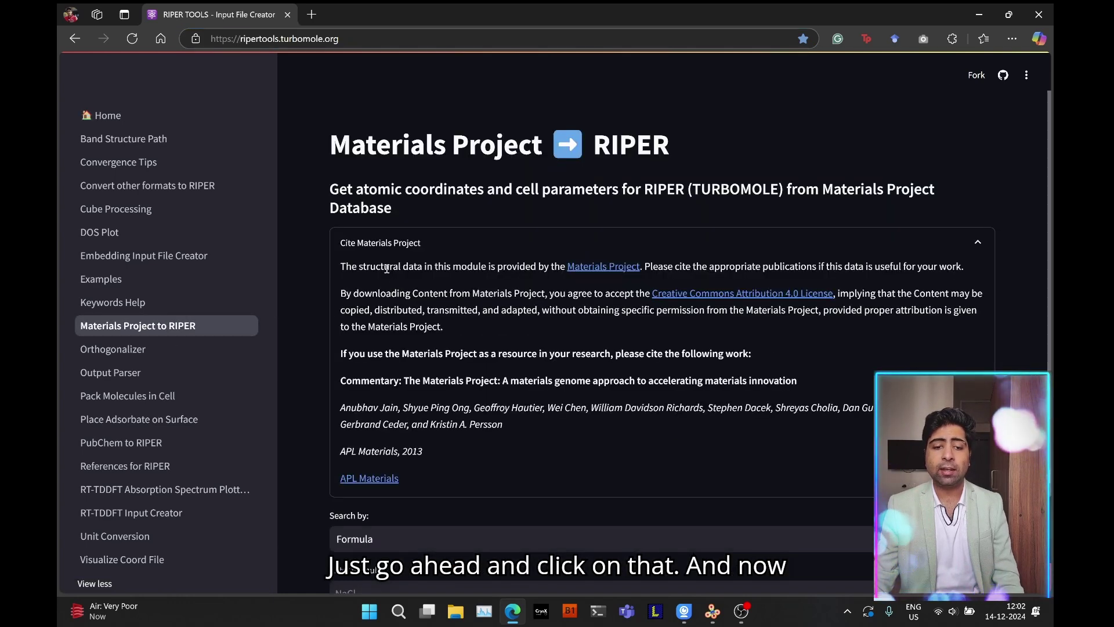
Search the Materials Project database by the formula BN
scroll(386, 268, down, 2)
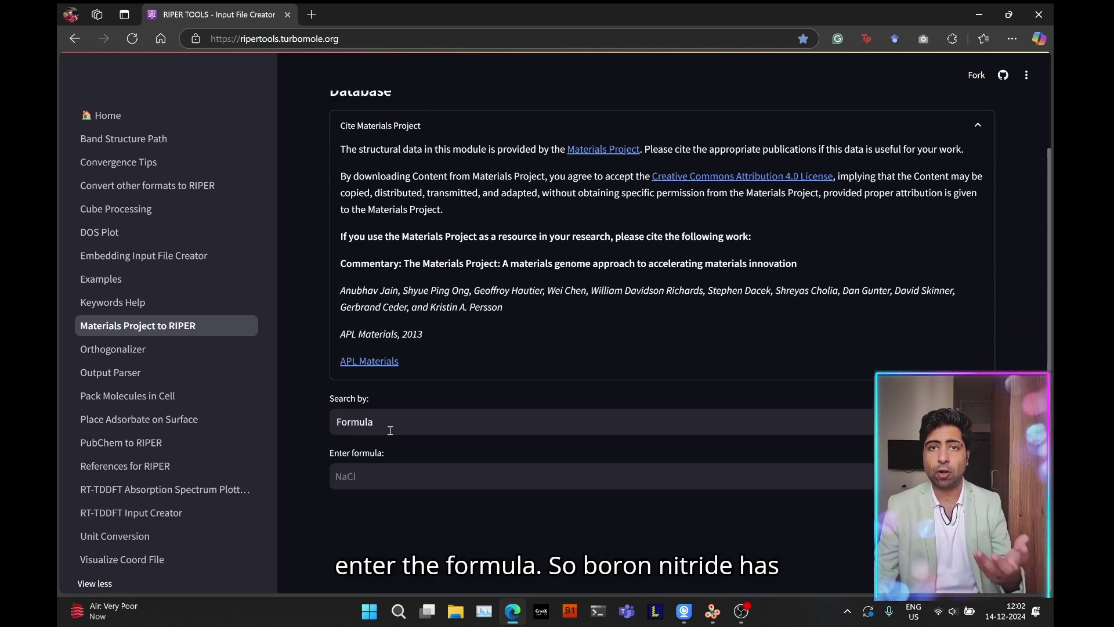
click(386, 479)
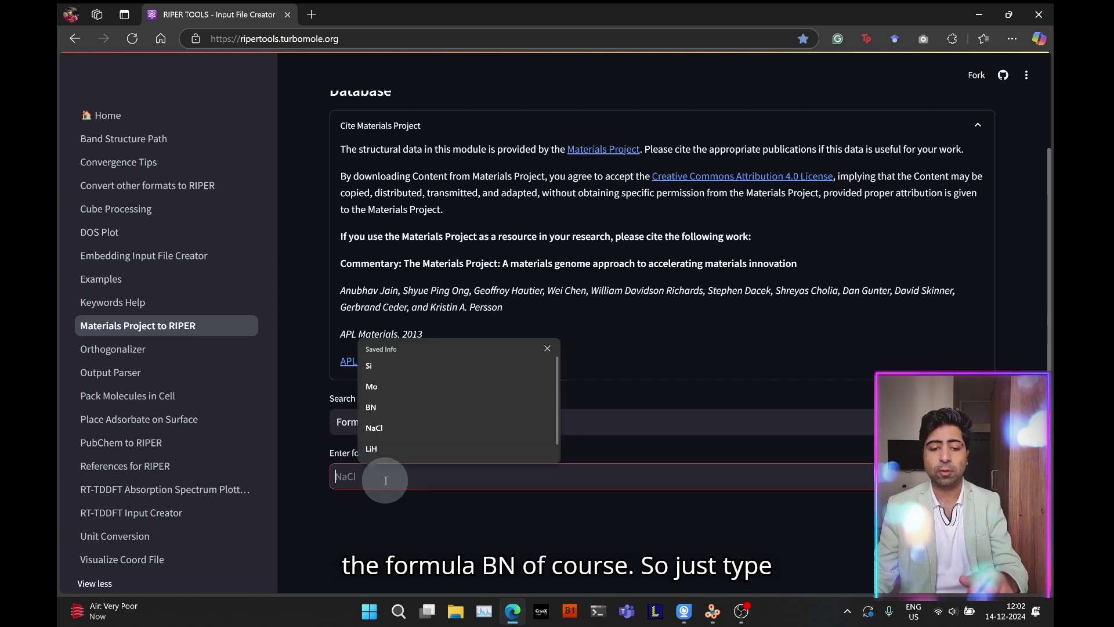
text(BN)
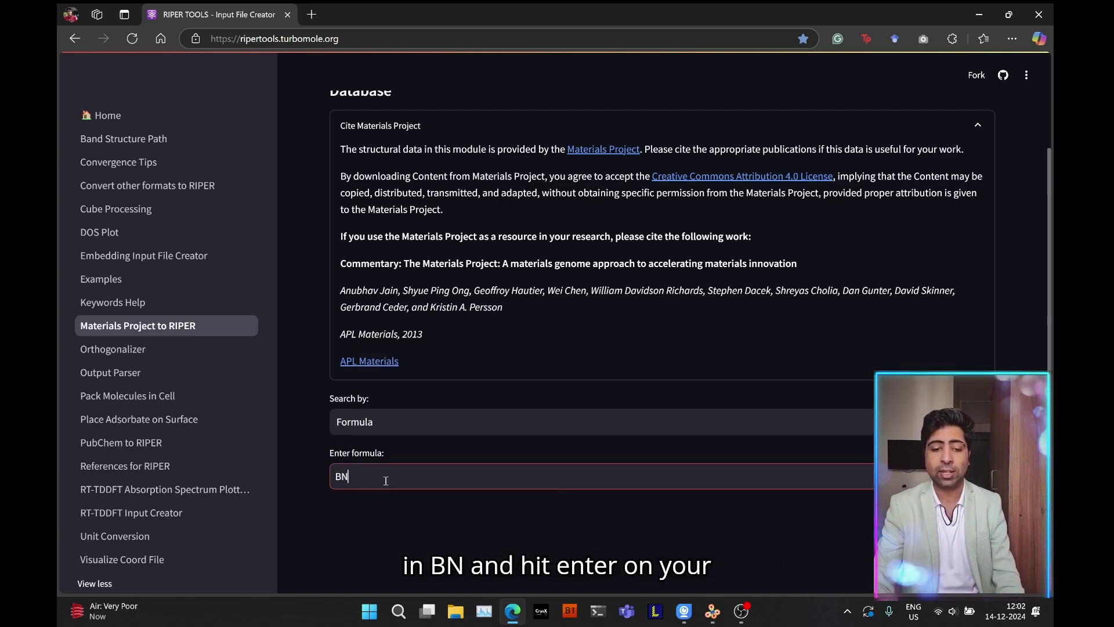
key(Return)
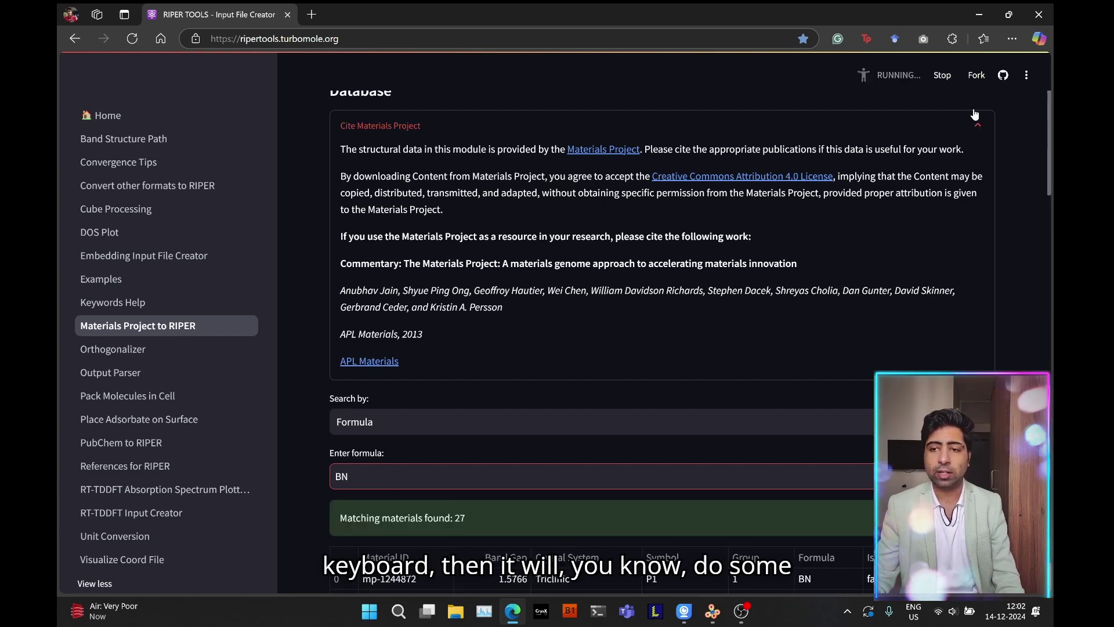
Find the stable hexagonal entry in the BN results table and select mp-604884 as the material
scroll(367, 304, down, 10)
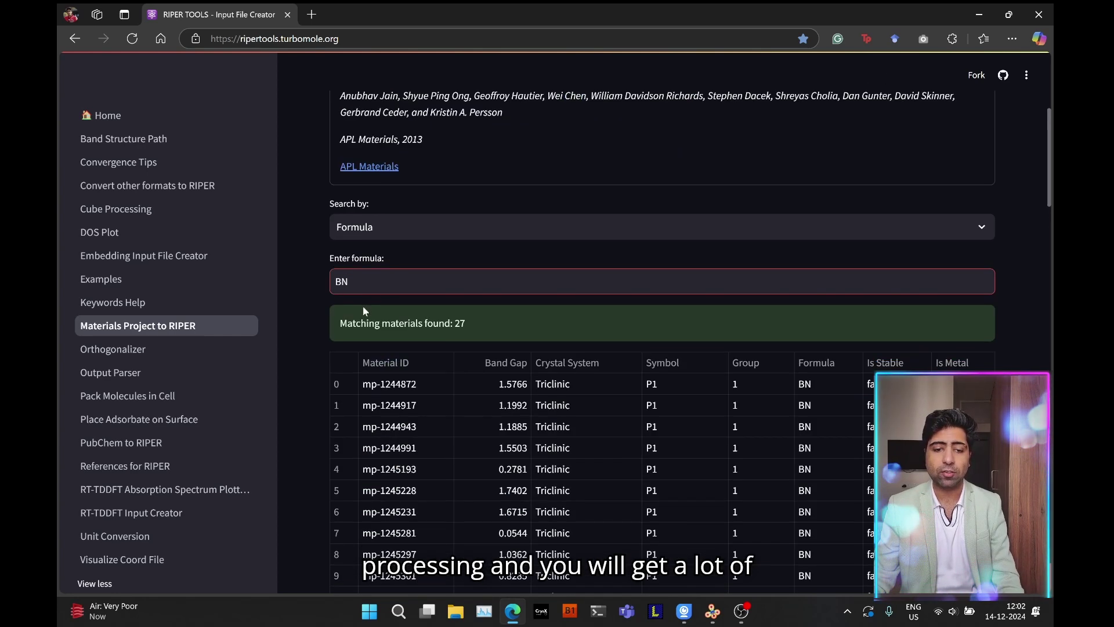
scroll(367, 304, up, 3)
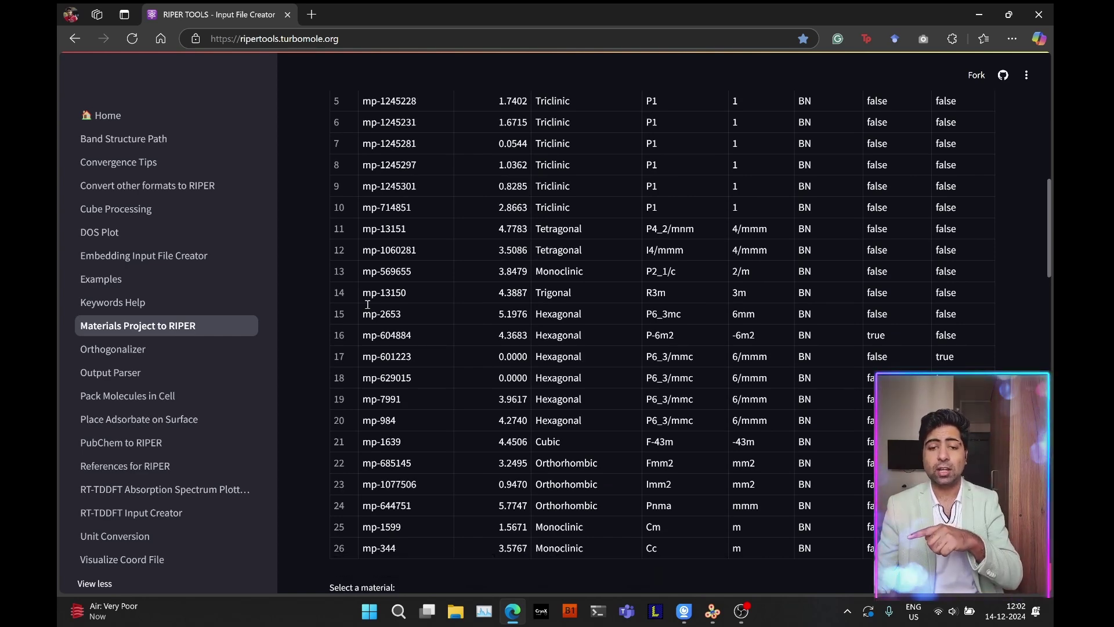
scroll(377, 299, up, 3)
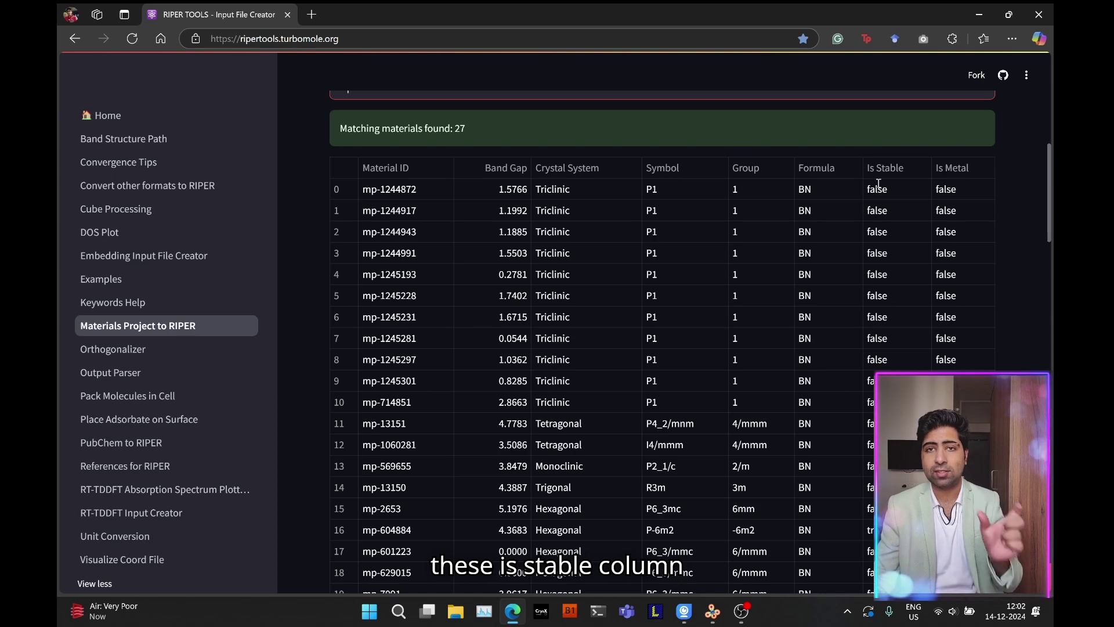
scroll(884, 216, down, 3)
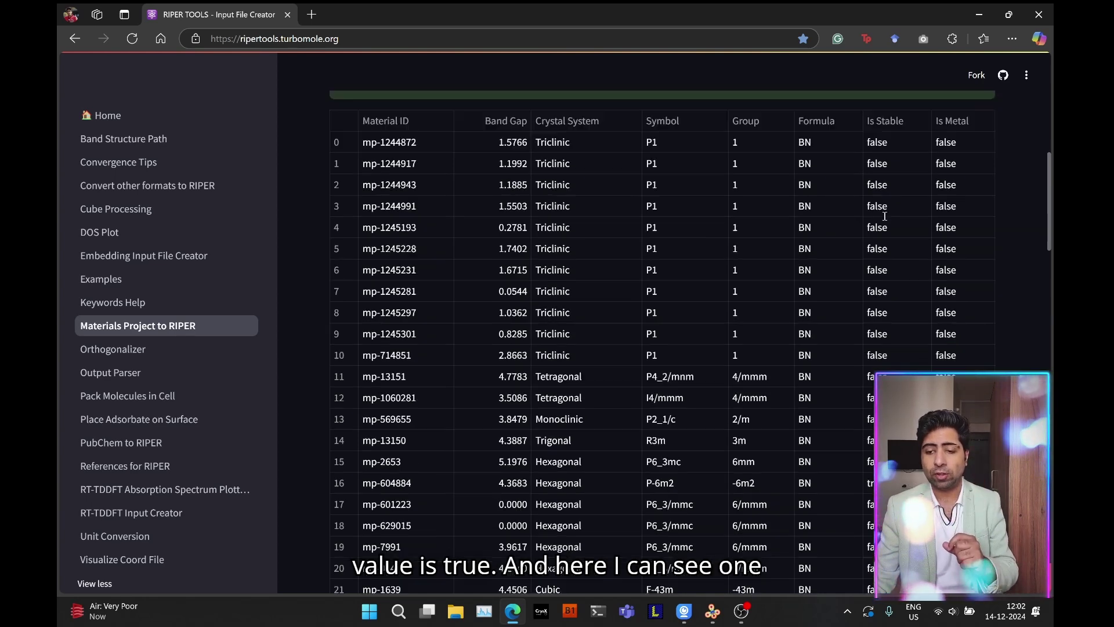
drag(879, 334, 355, 338)
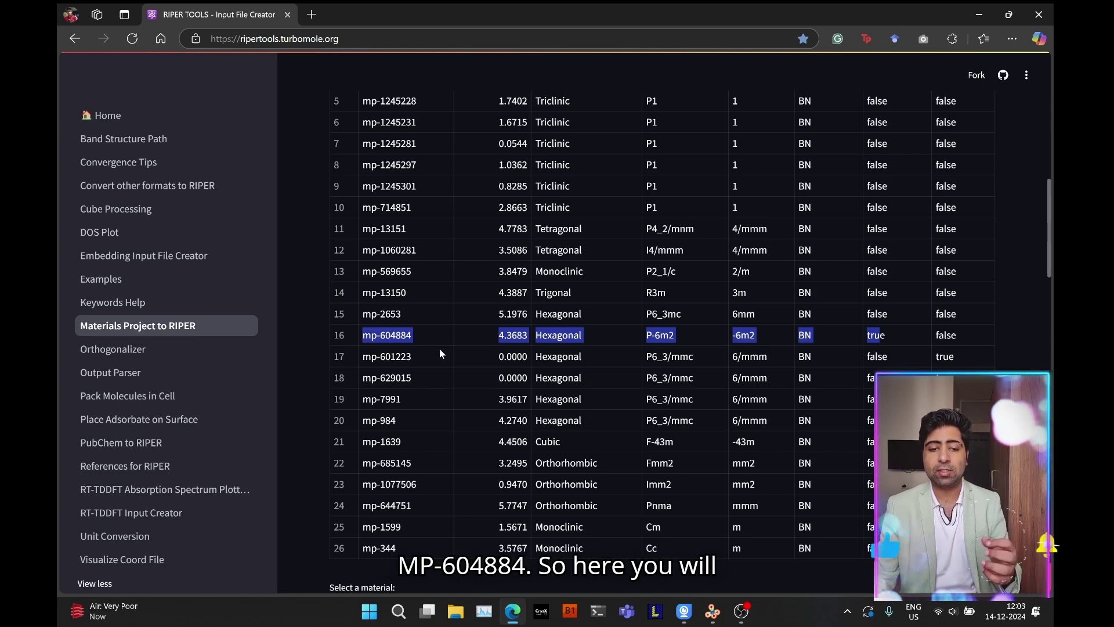
scroll(441, 349, down, 3)
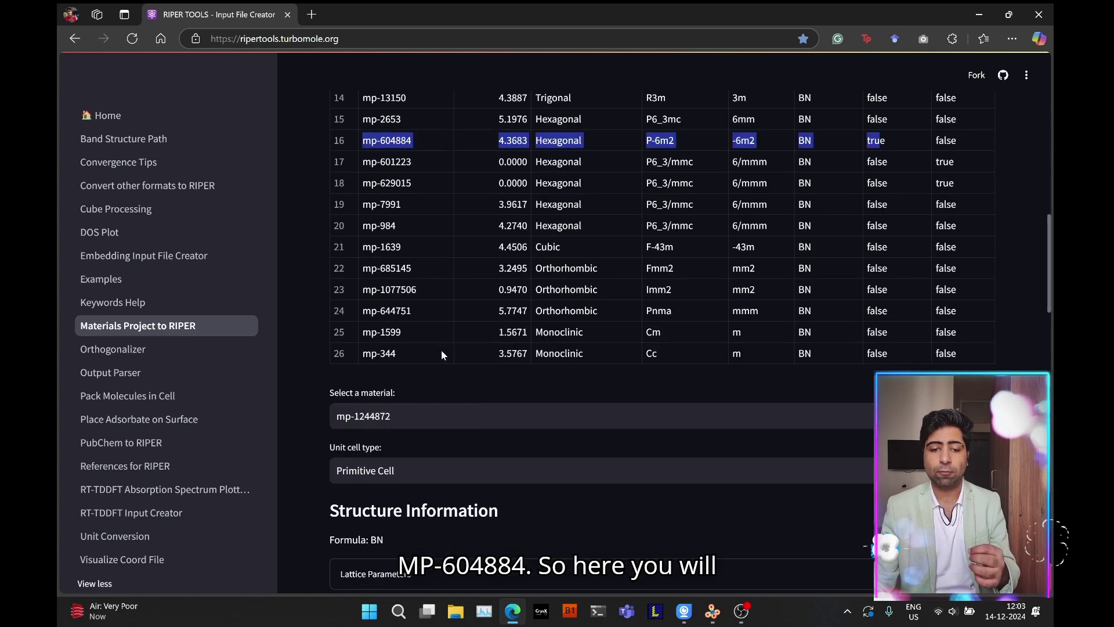
click(400, 417)
text(mp-)
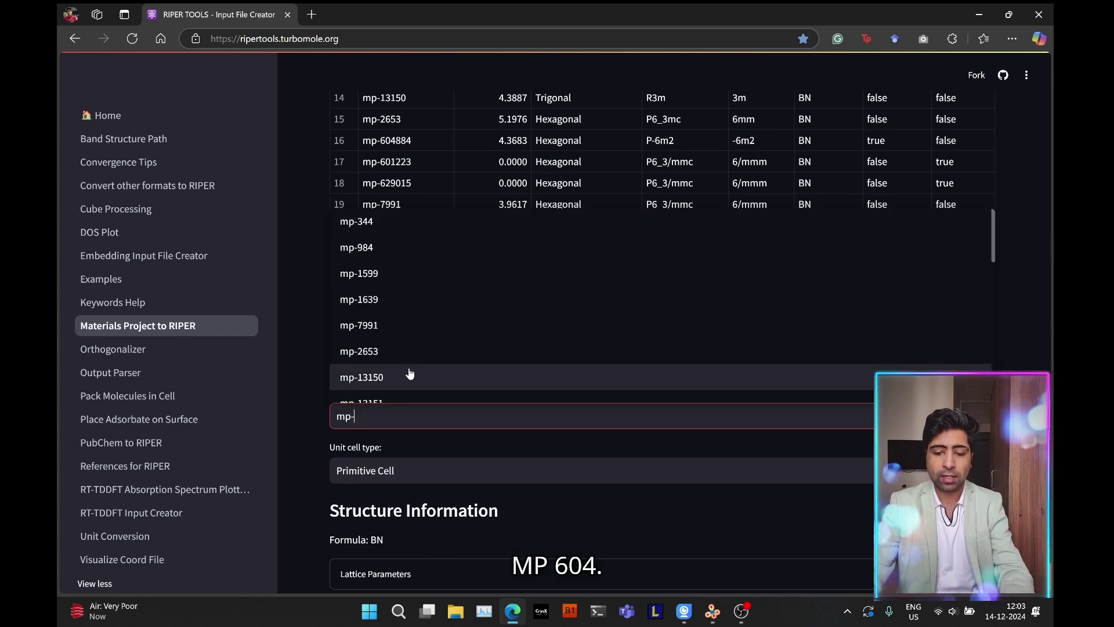
text(604)
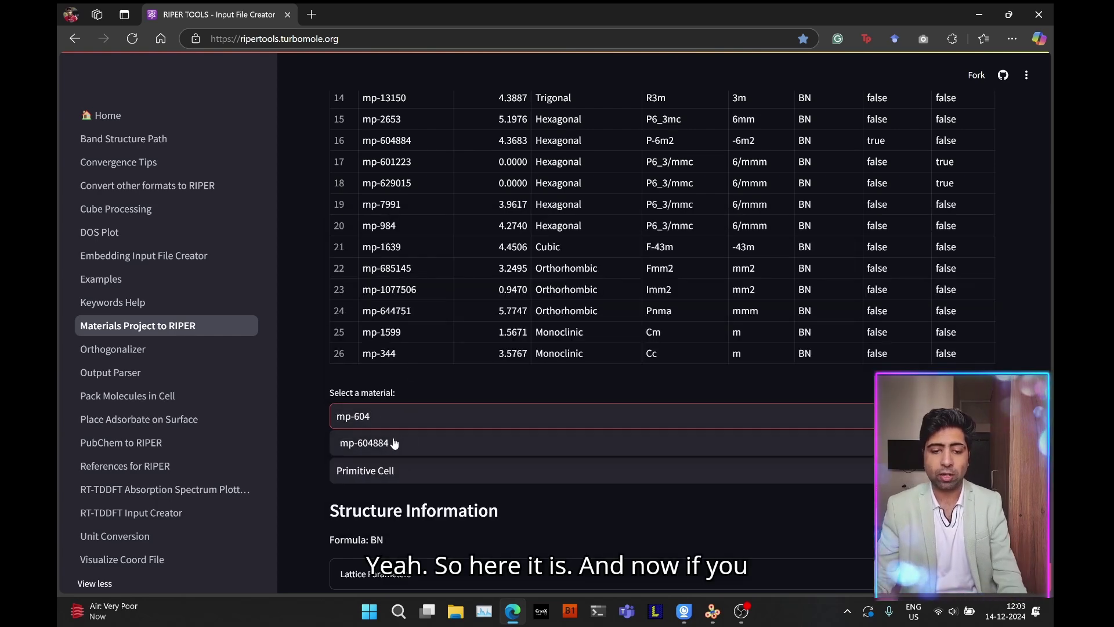
click(463, 442)
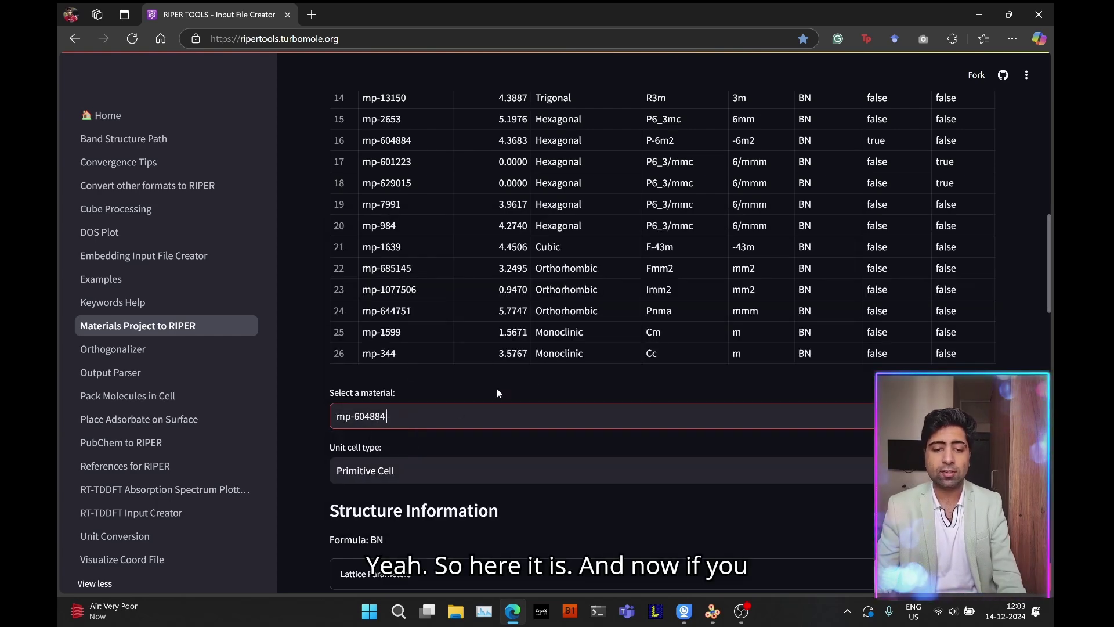
Inspect the boron nitride structure preview from several angles and download the conventional unit cell as a CIF file
scroll(660, 324, down, 4)
scroll(722, 333, down, 6)
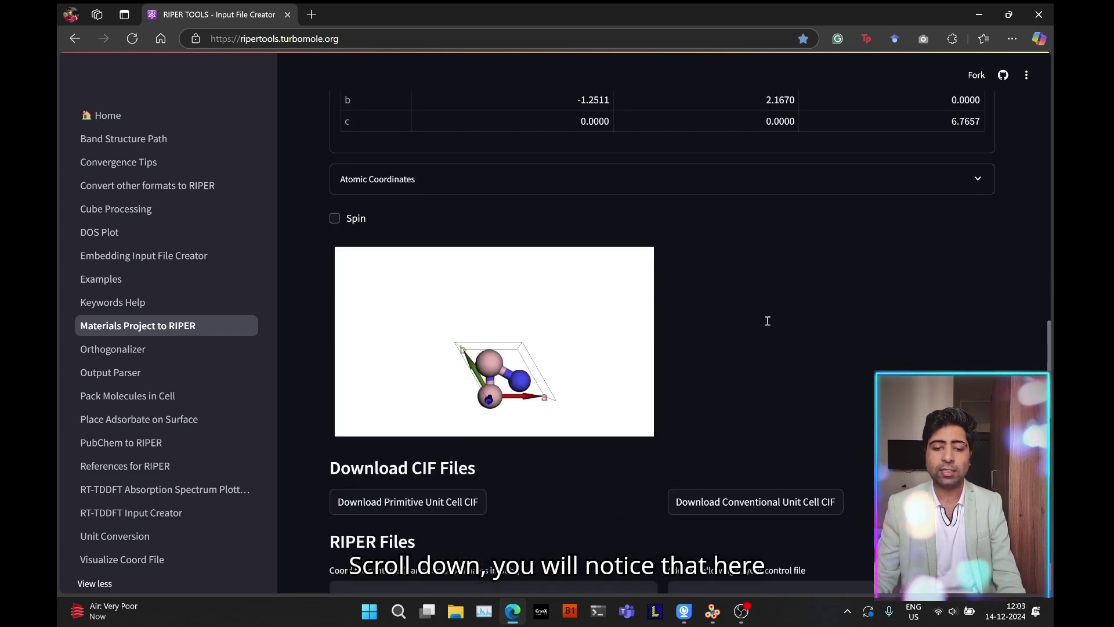
mouse_move(561, 363)
mouse_down()
mouse_move(458, 349)
mouse_move(506, 355)
mouse_move(592, 340)
mouse_move(580, 313)
mouse_move(517, 324)
mouse_move(539, 327)
mouse_move(572, 303)
mouse_move(567, 314)
mouse_move(528, 321)
mouse_move(554, 315)
mouse_move(562, 297)
mouse_move(564, 355)
mouse_move(544, 378)
mouse_up()
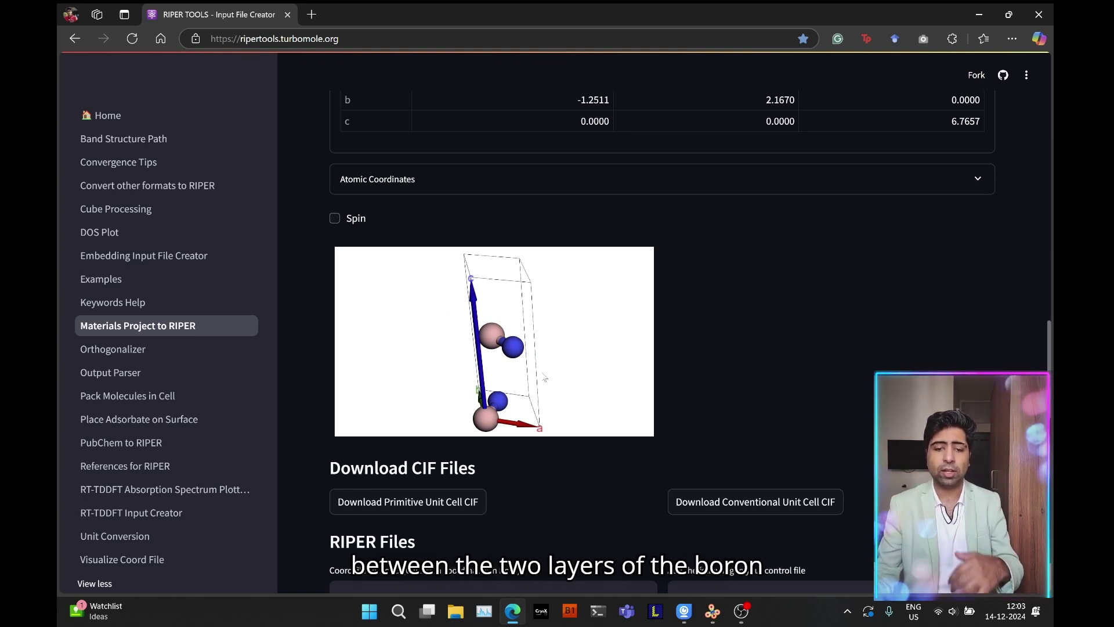
drag(500, 376, 513, 417)
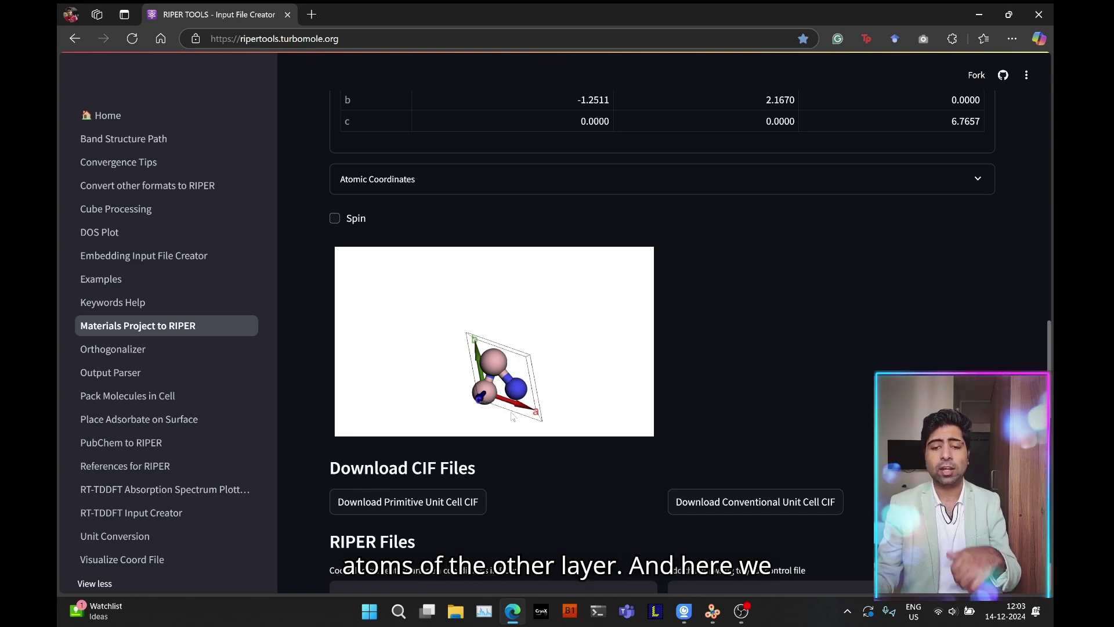
mouse_move(538, 410)
mouse_down()
mouse_move(577, 369)
mouse_move(521, 410)
mouse_up()
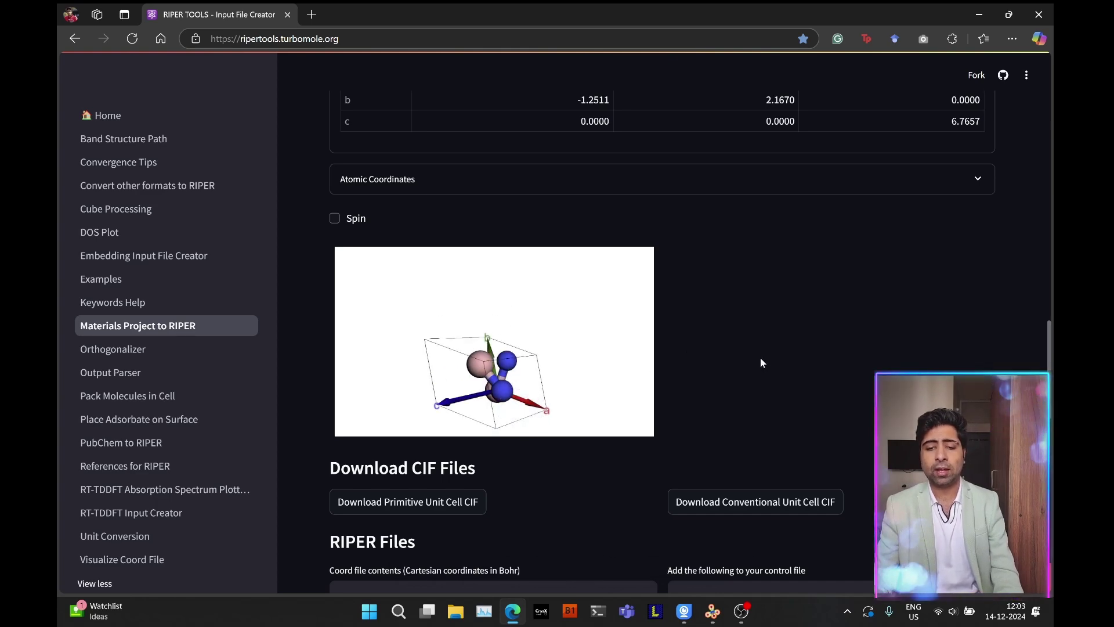
scroll(742, 344, down, 3)
scroll(741, 344, up, 8)
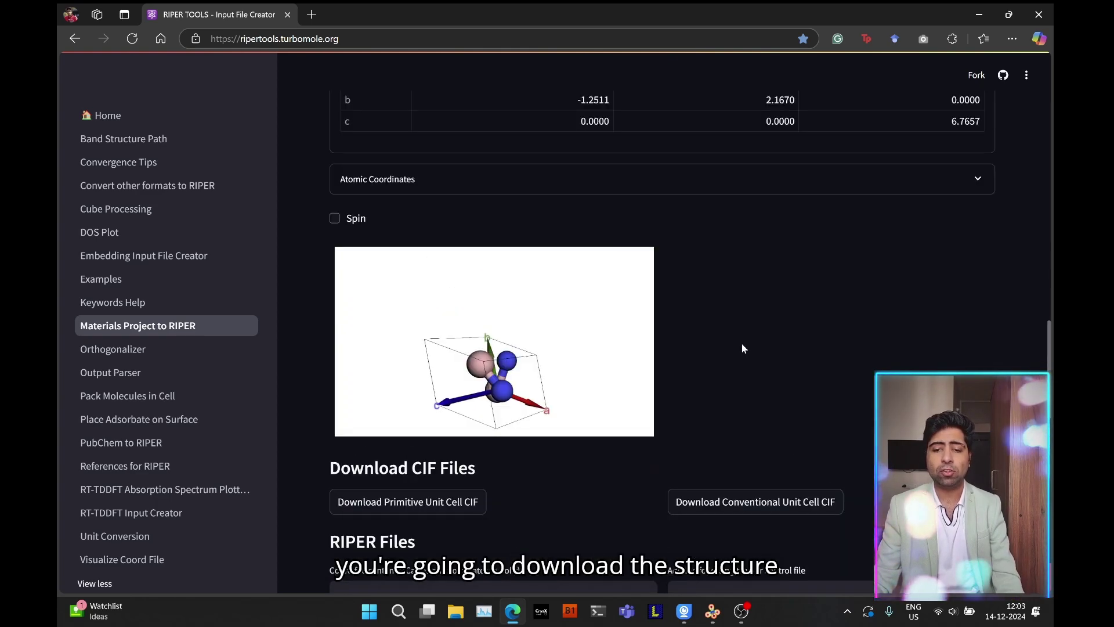
scroll(742, 343, down, 6)
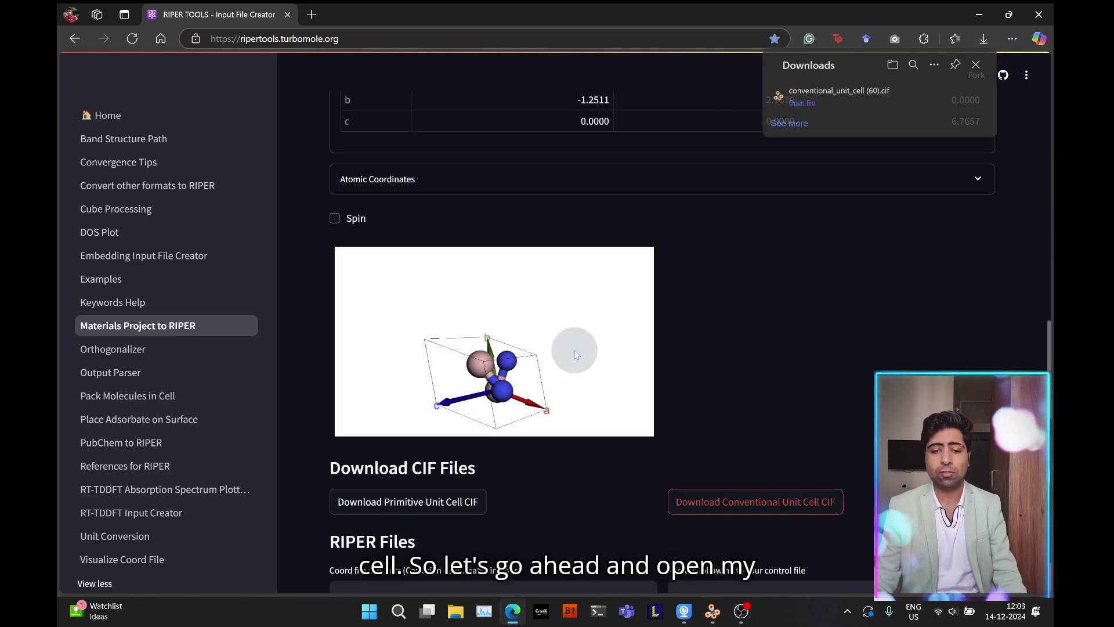
drag(574, 349, 543, 261)
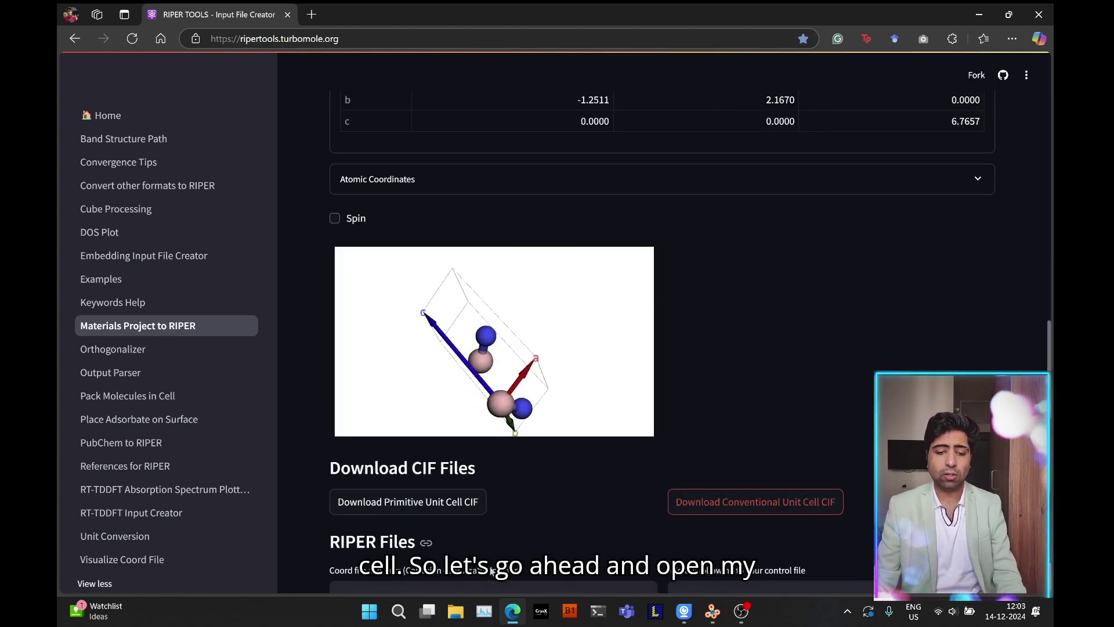
Open the downloaded conventional_unit_cell (60).cif from the Downloads folder in VESTA and minimize the file browser
click(458, 611)
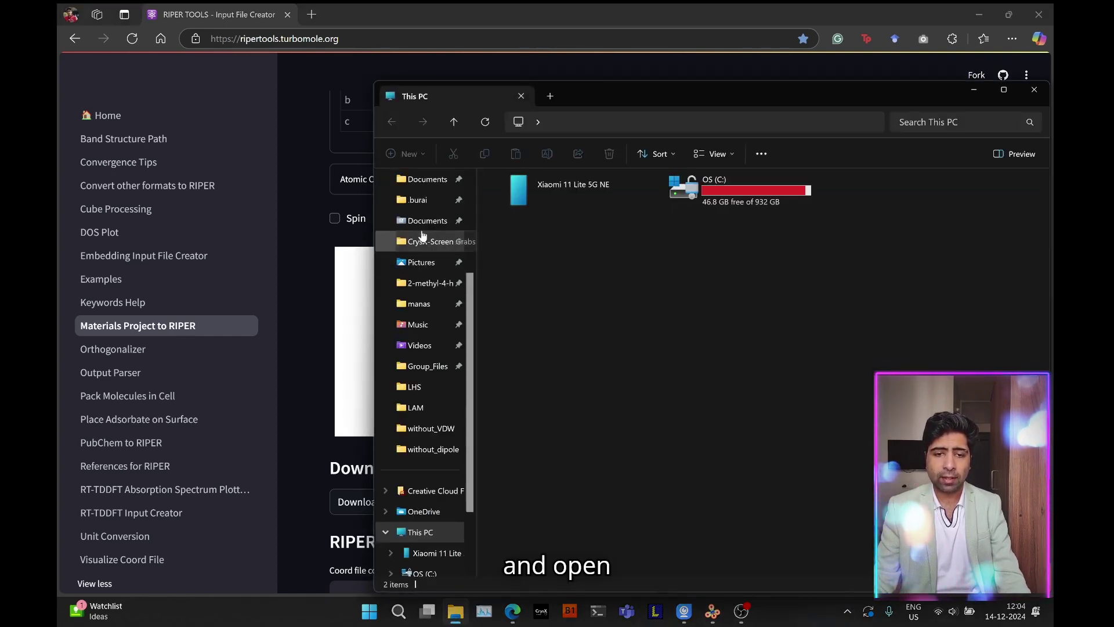
click(423, 266)
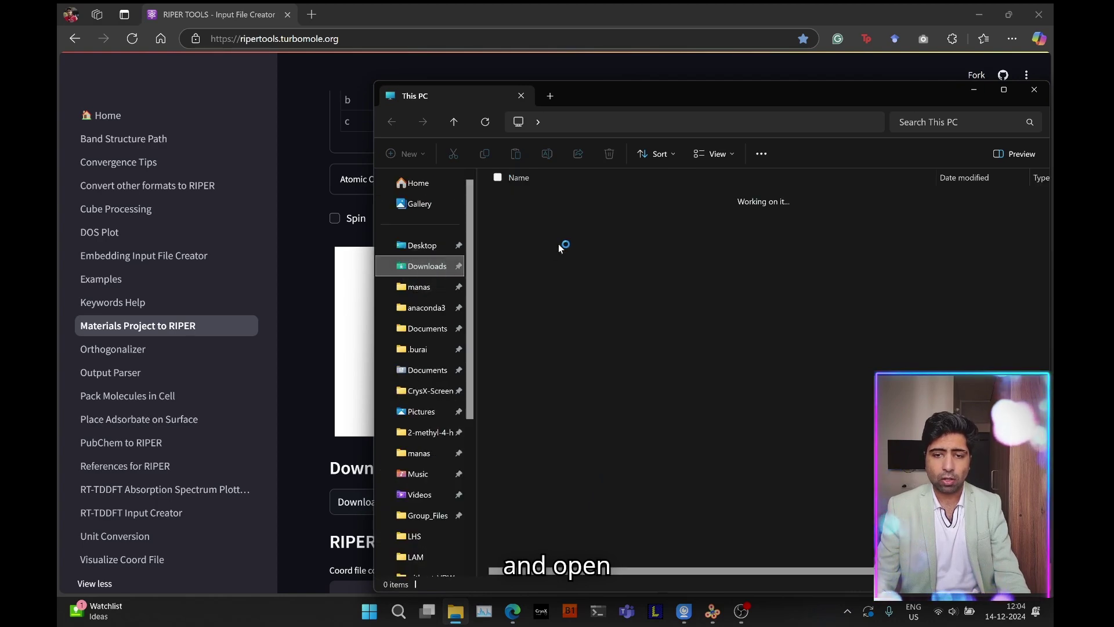
double_click(541, 214)
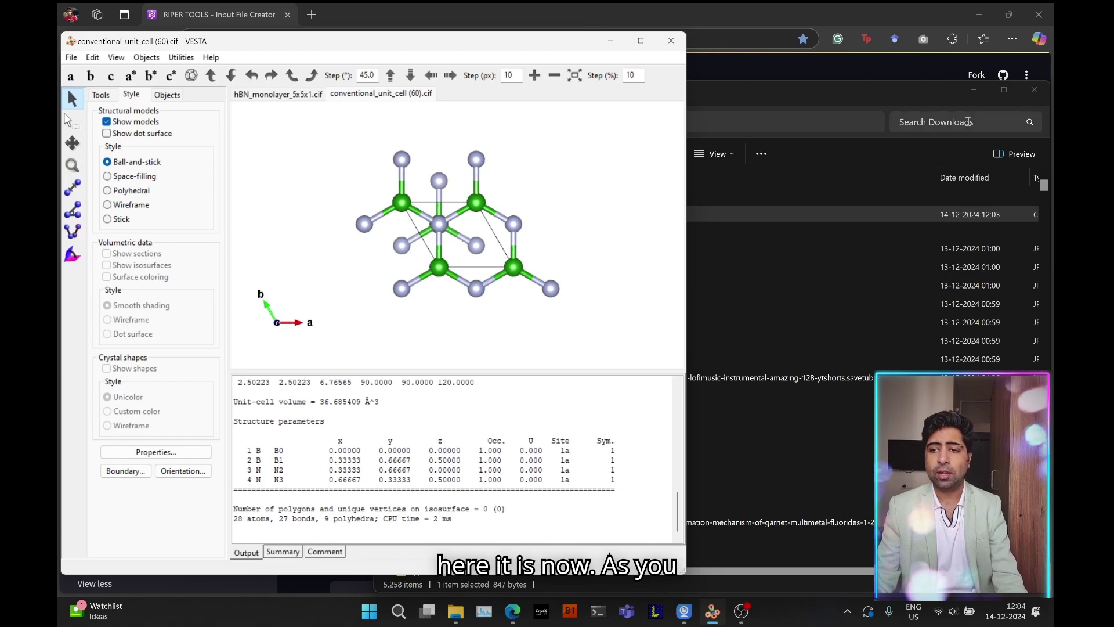
click(975, 92)
Set the B–N bond's boundary mode to "Do not search atoms beyond the boundary" and accept the change
drag(428, 348, 485, 214)
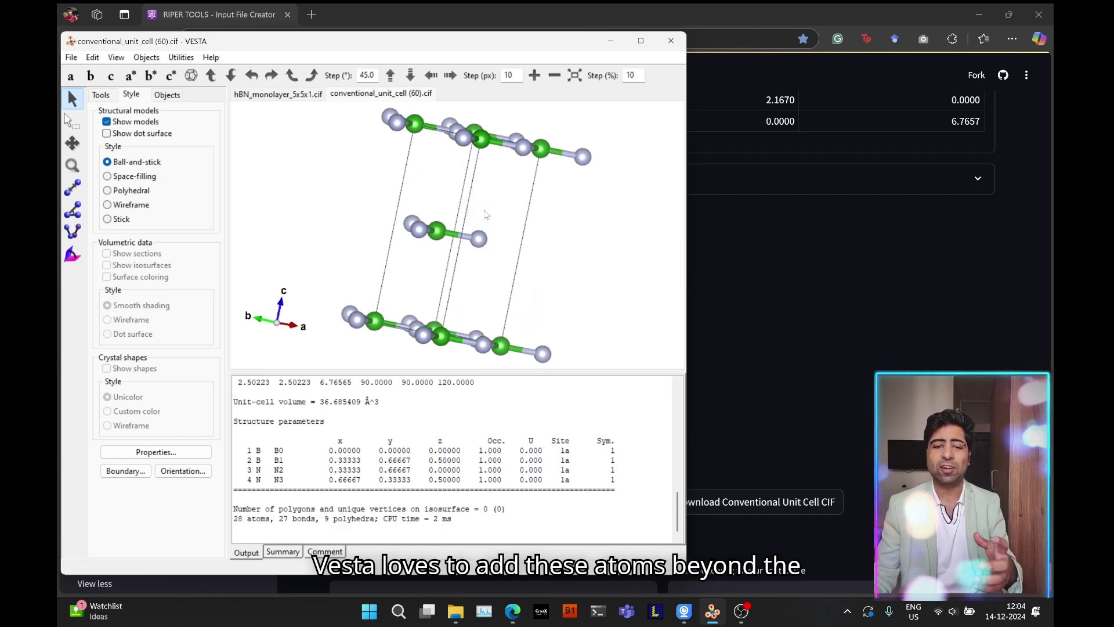
drag(485, 214, 452, 323)
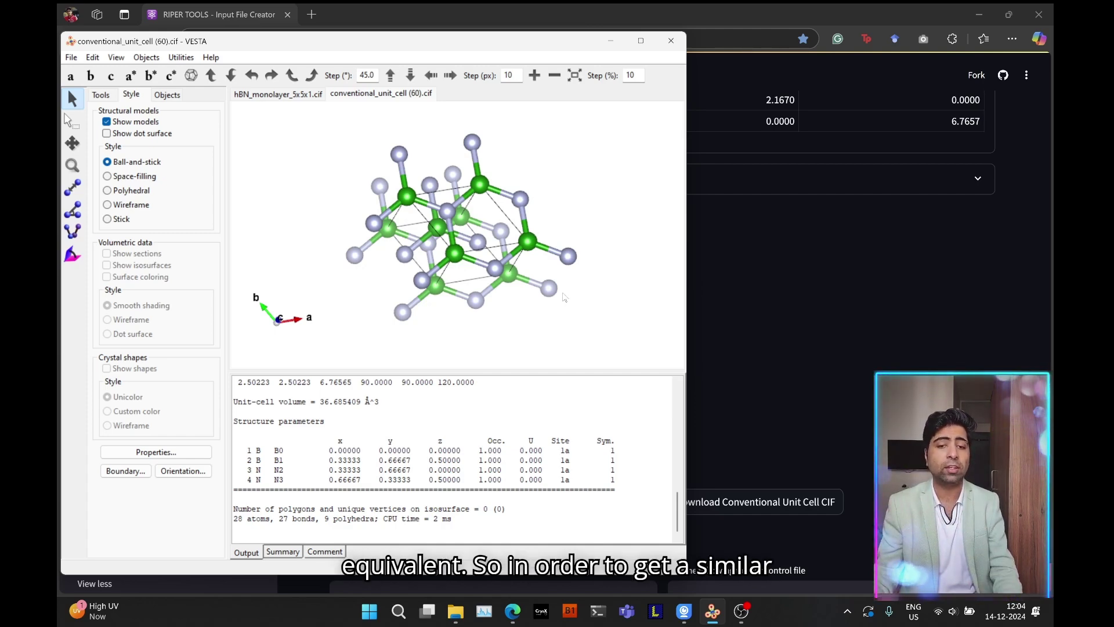
drag(484, 308, 539, 232)
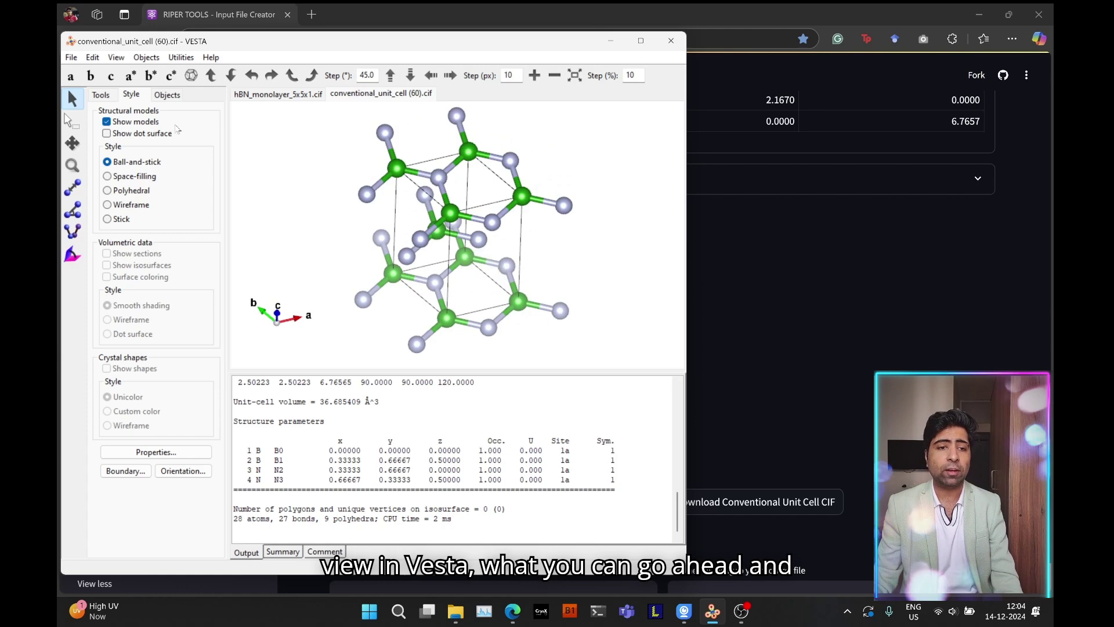
click(93, 58)
click(131, 122)
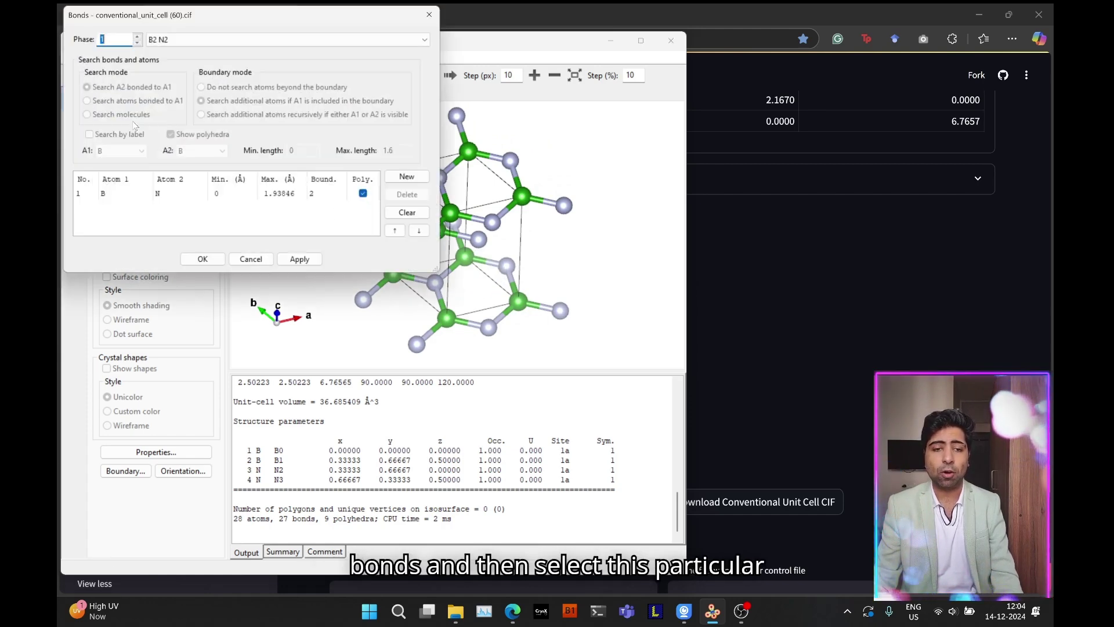
click(280, 205)
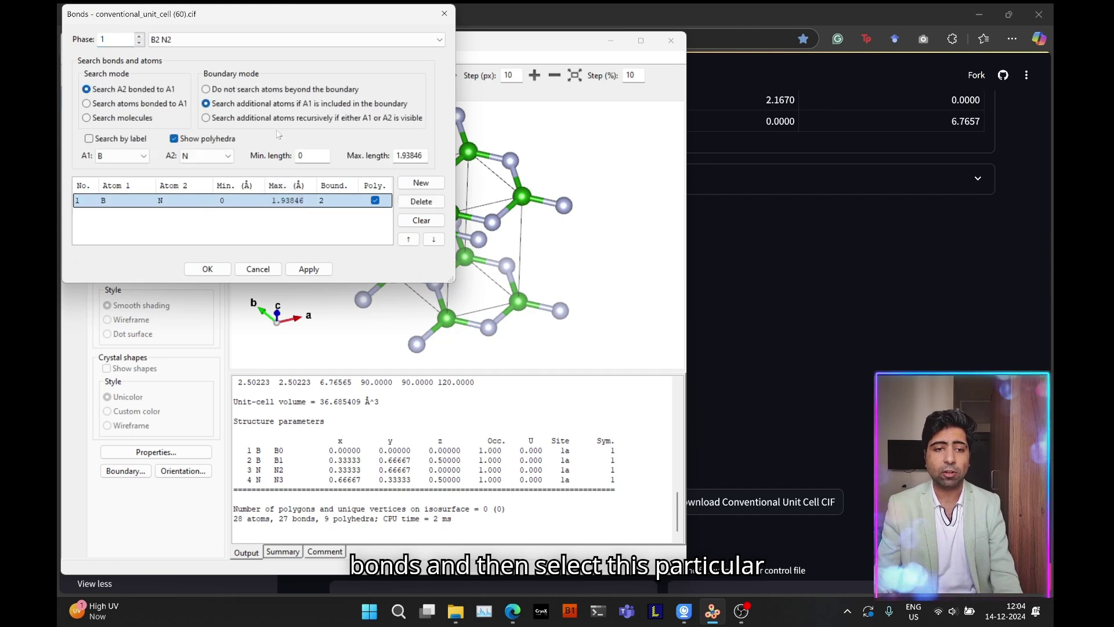
click(239, 89)
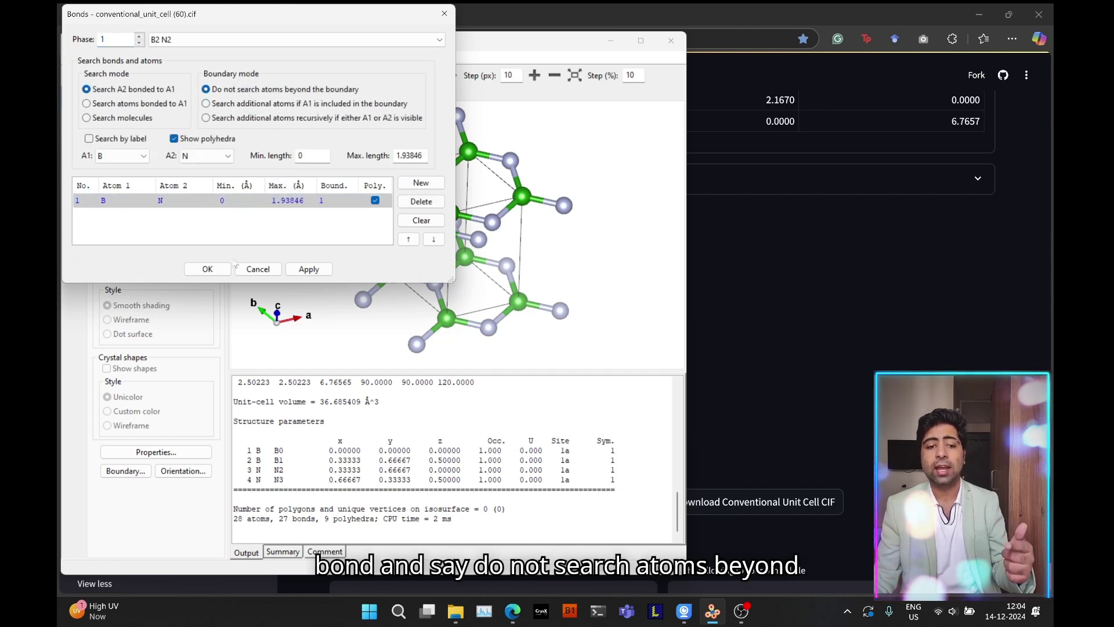
click(208, 269)
Limit the displayed cell boundary by setting x(max), y(max) and z(max) to 0.99 and accept the change
drag(475, 232, 413, 293)
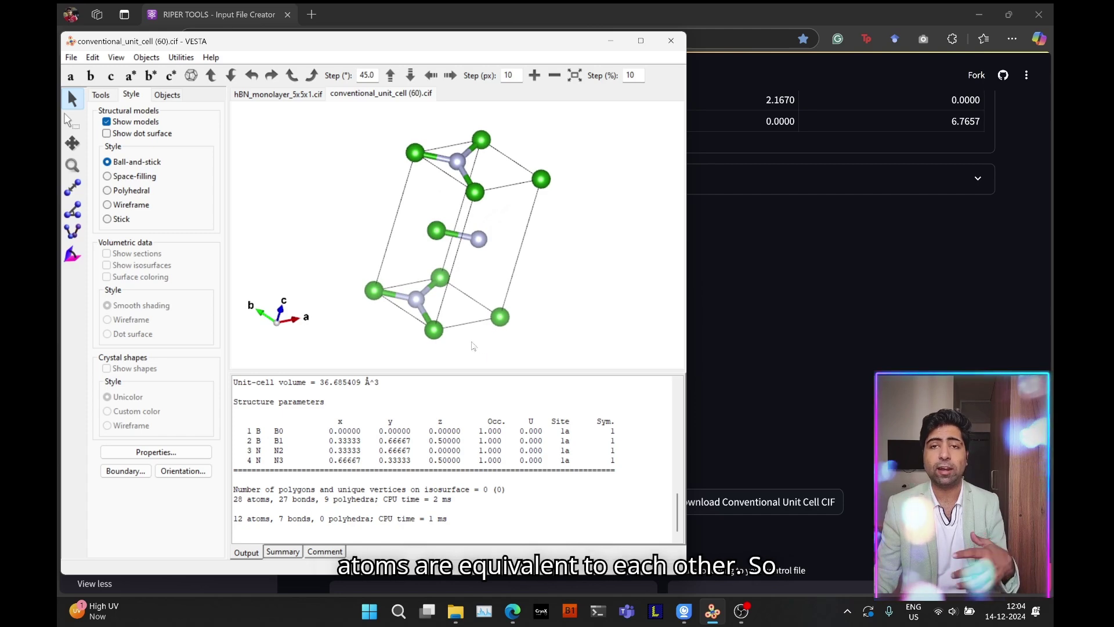
click(146, 56)
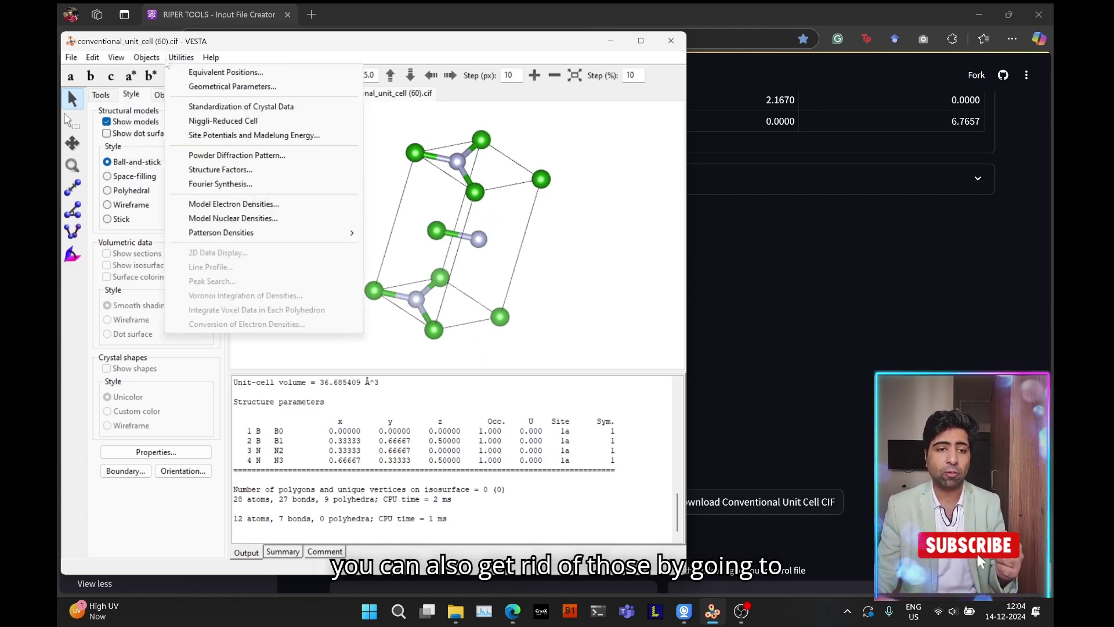
click(161, 137)
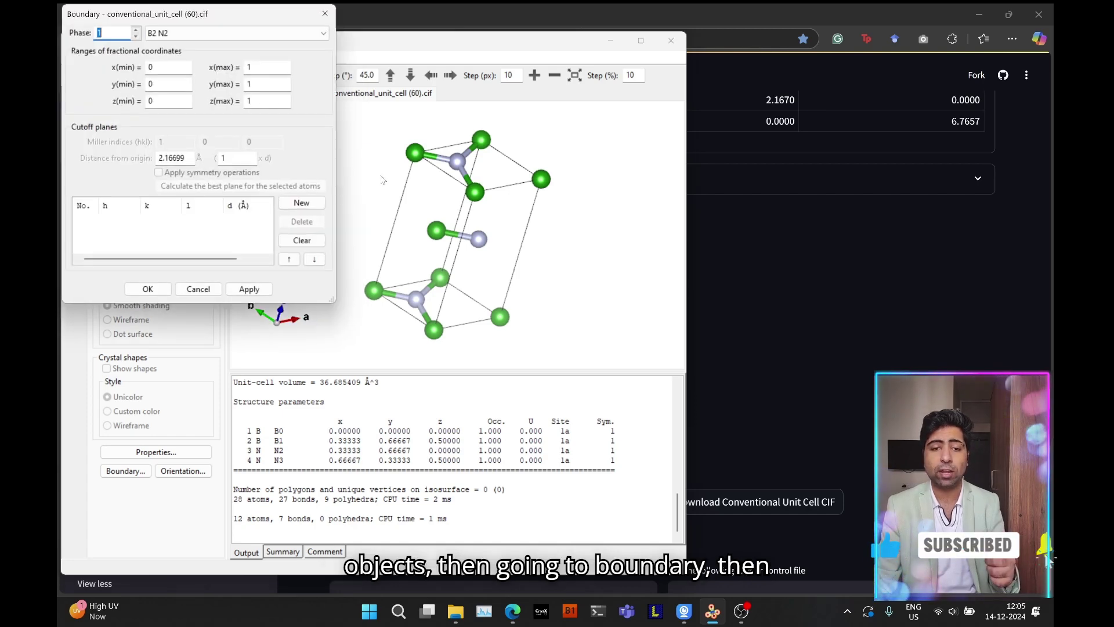
double_click(253, 67)
text(0.99)
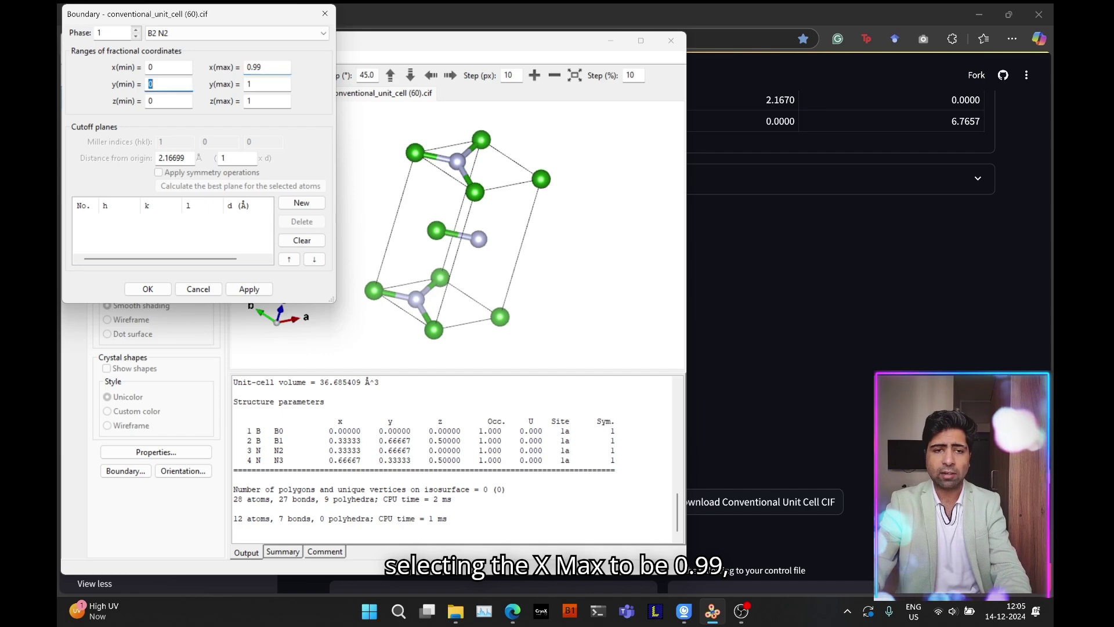
key(Tab)
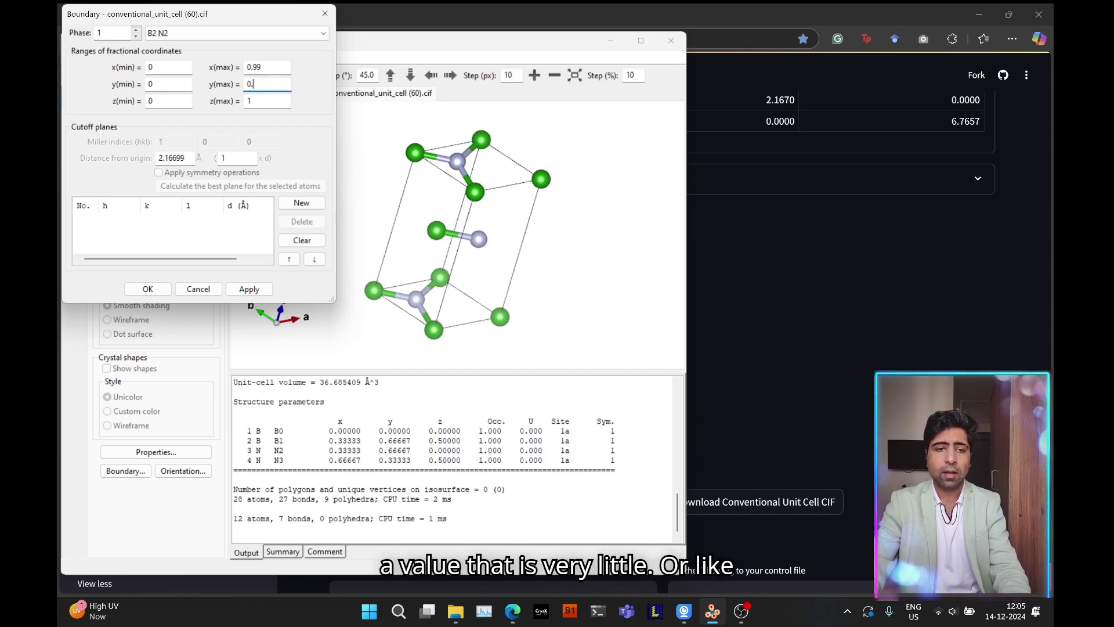
text(.)
key(Tab)
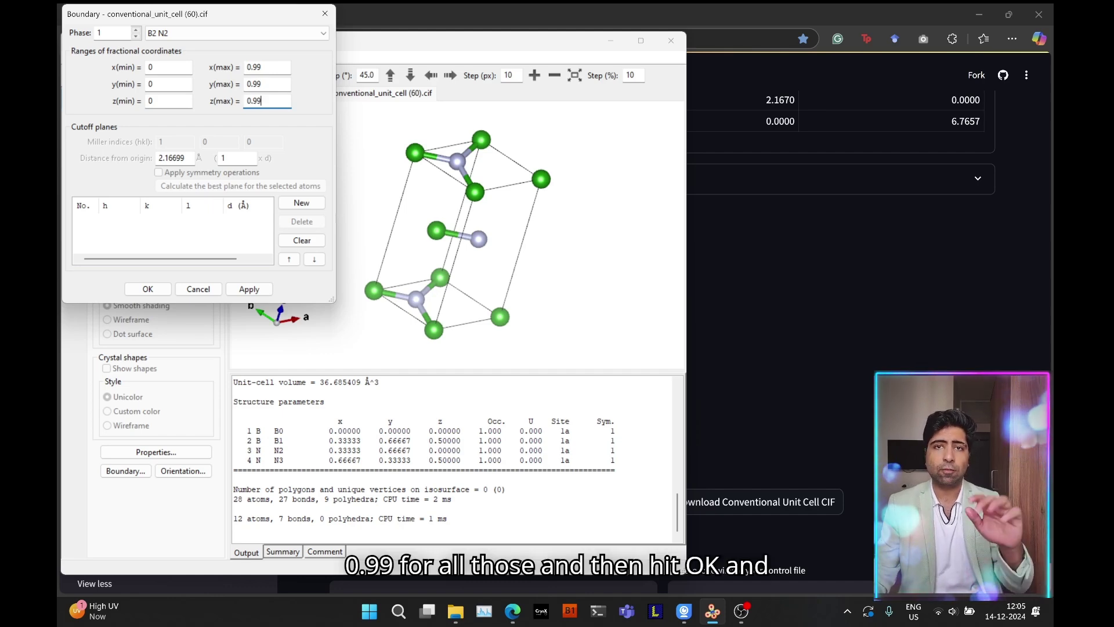
click(146, 290)
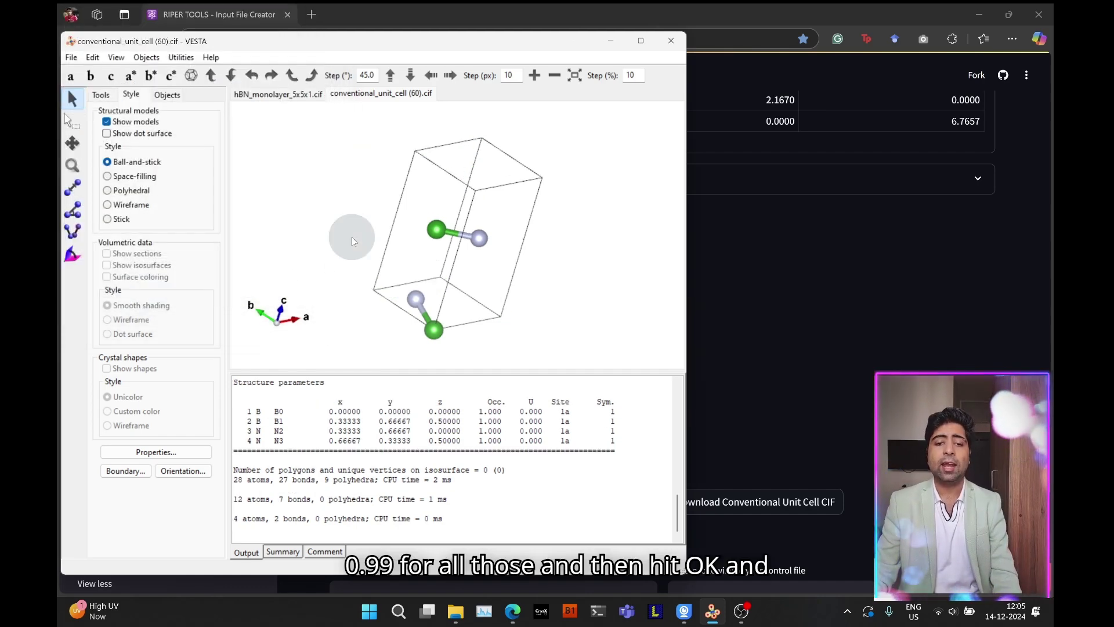
drag(352, 237, 353, 209)
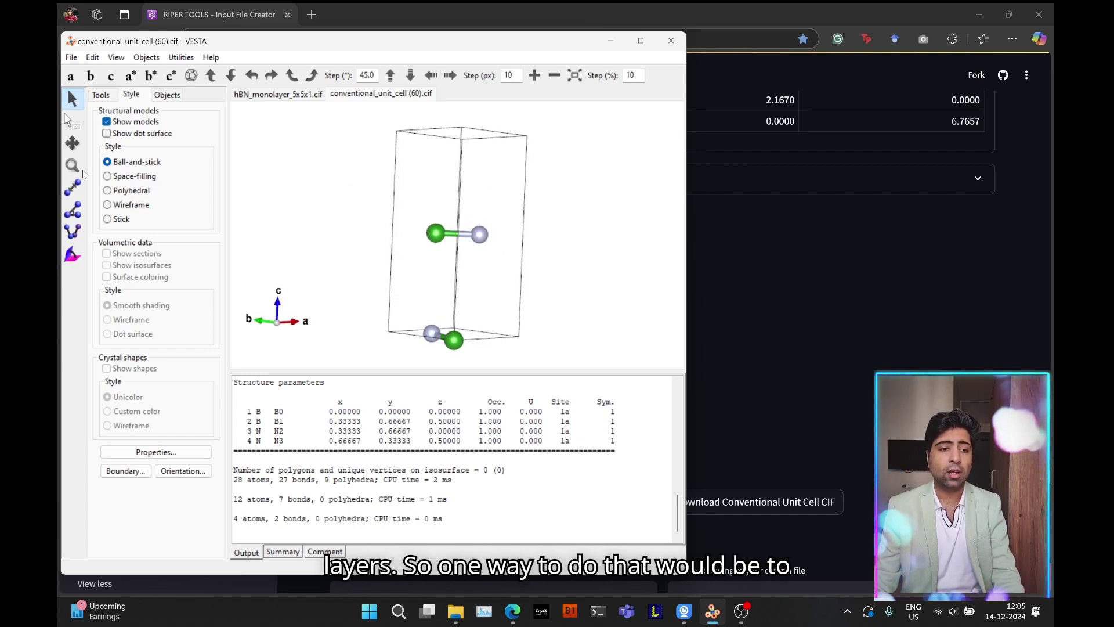
click(73, 142)
click(70, 120)
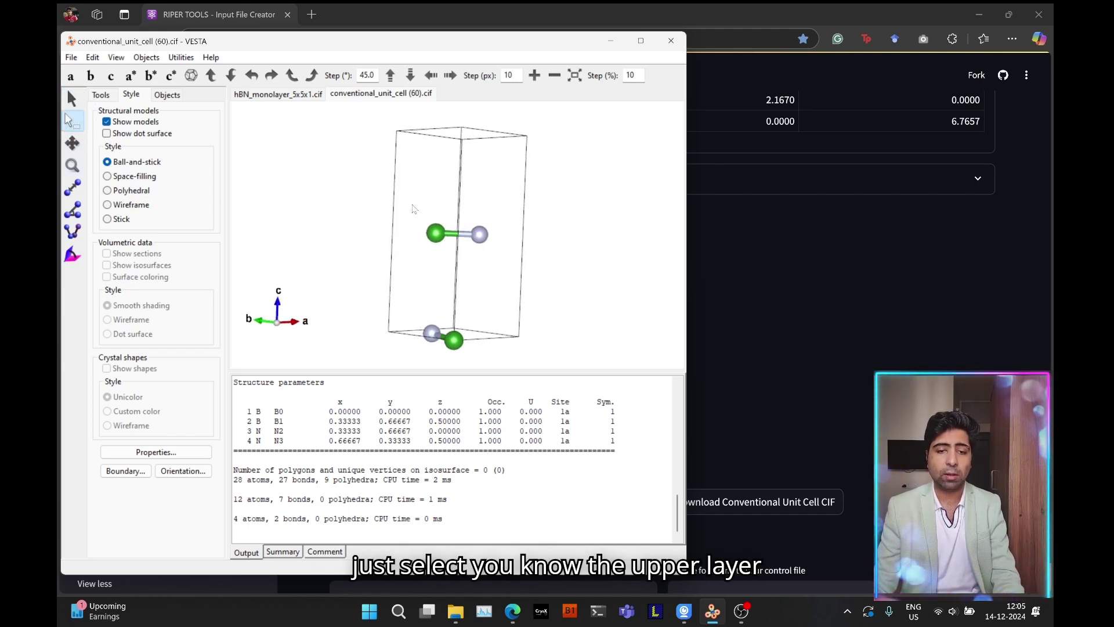
drag(402, 198, 548, 280)
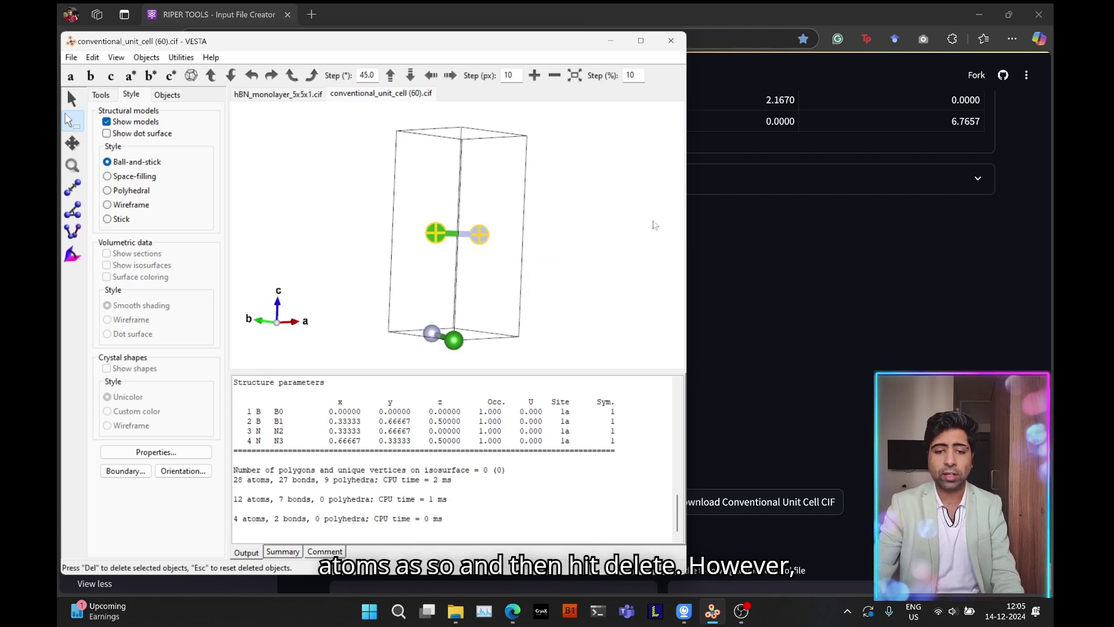
key(Escape)
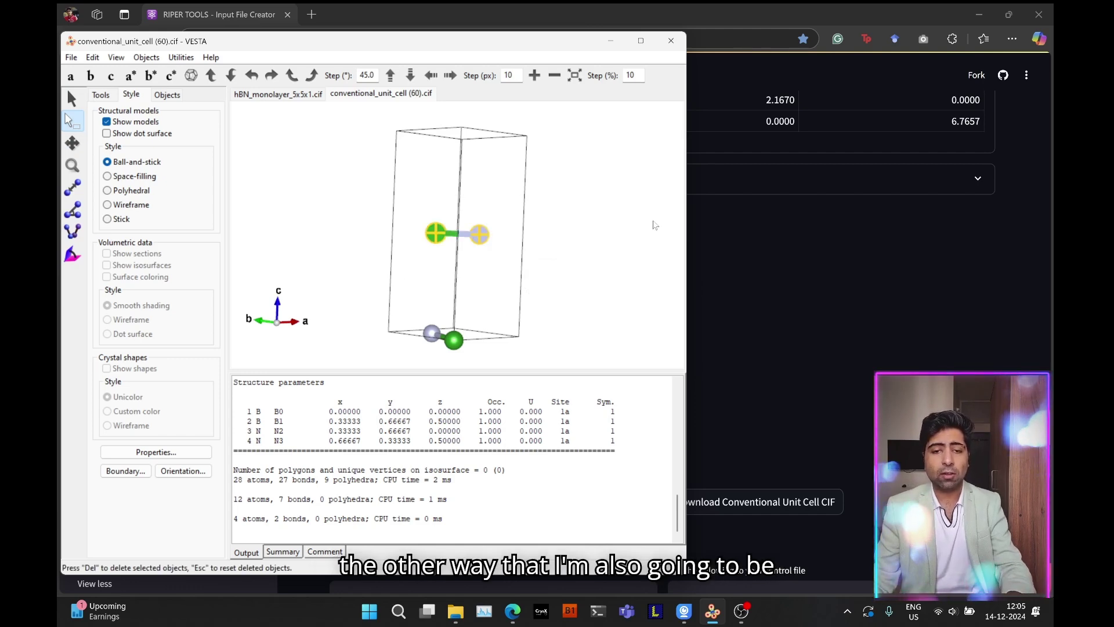
click(321, 184)
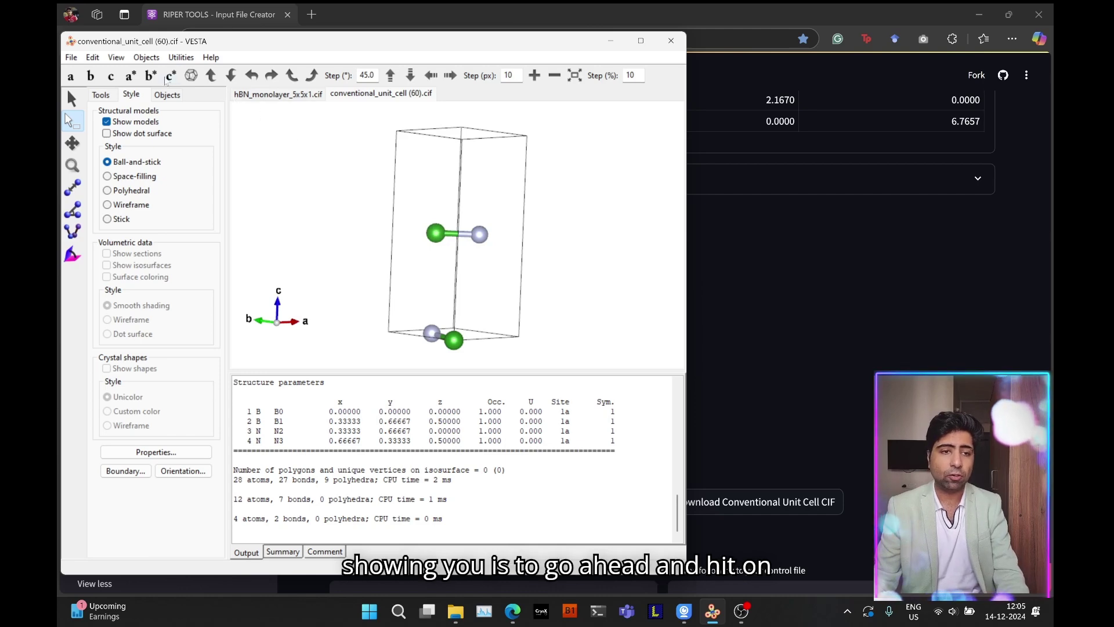
Open the cell's structure parameters for editing and go through the listed boron and nitrogen atoms to compare their z coordinates
click(92, 57)
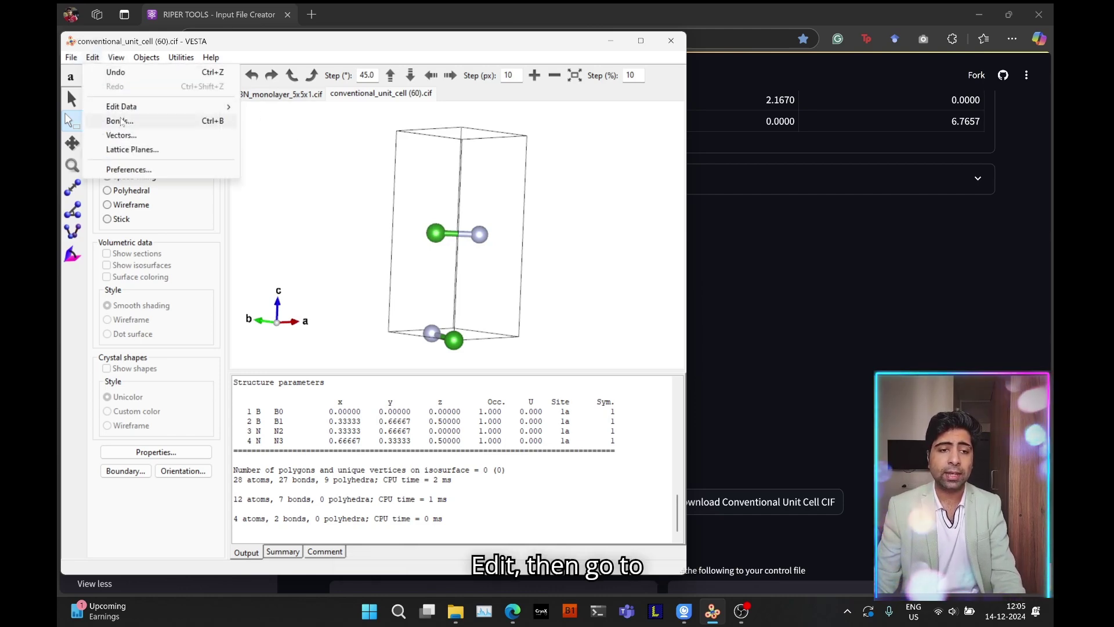
mouse_move(135, 110)
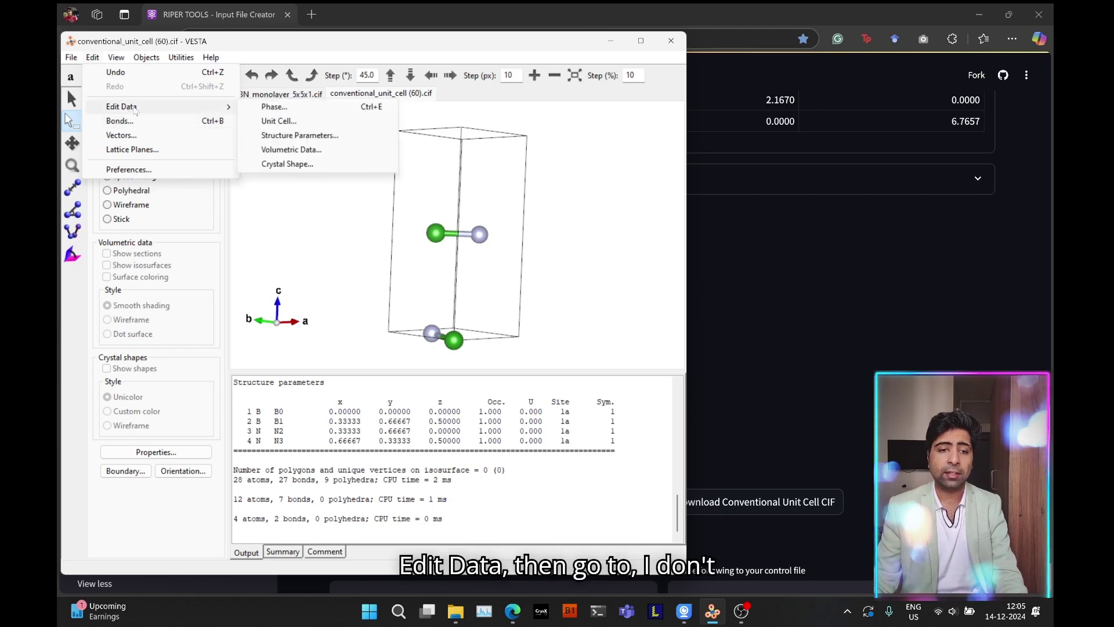
click(273, 121)
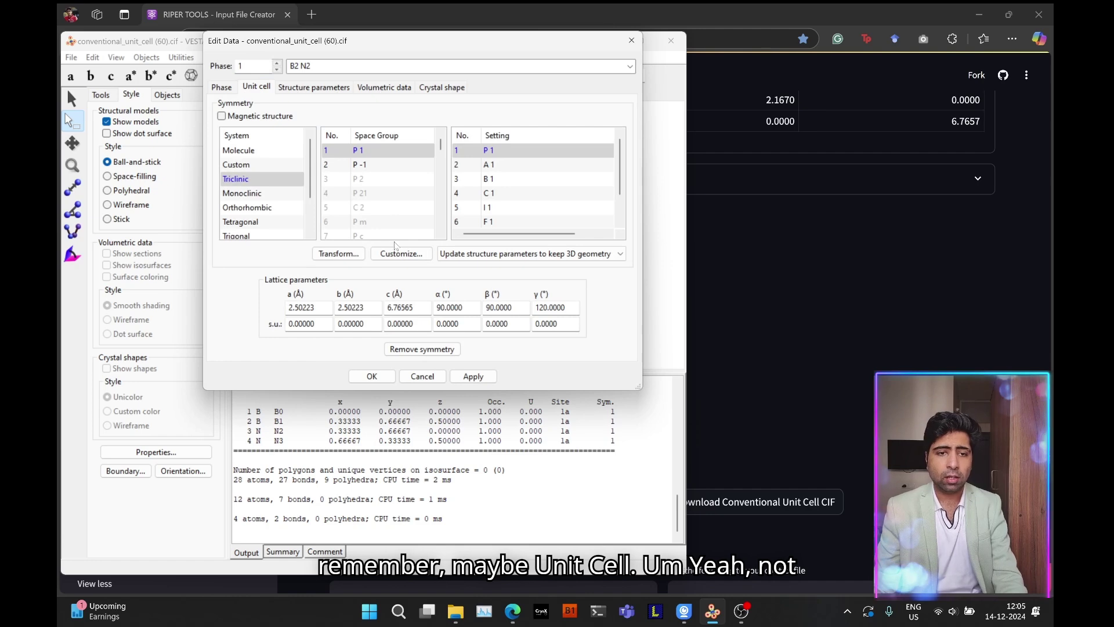
click(303, 87)
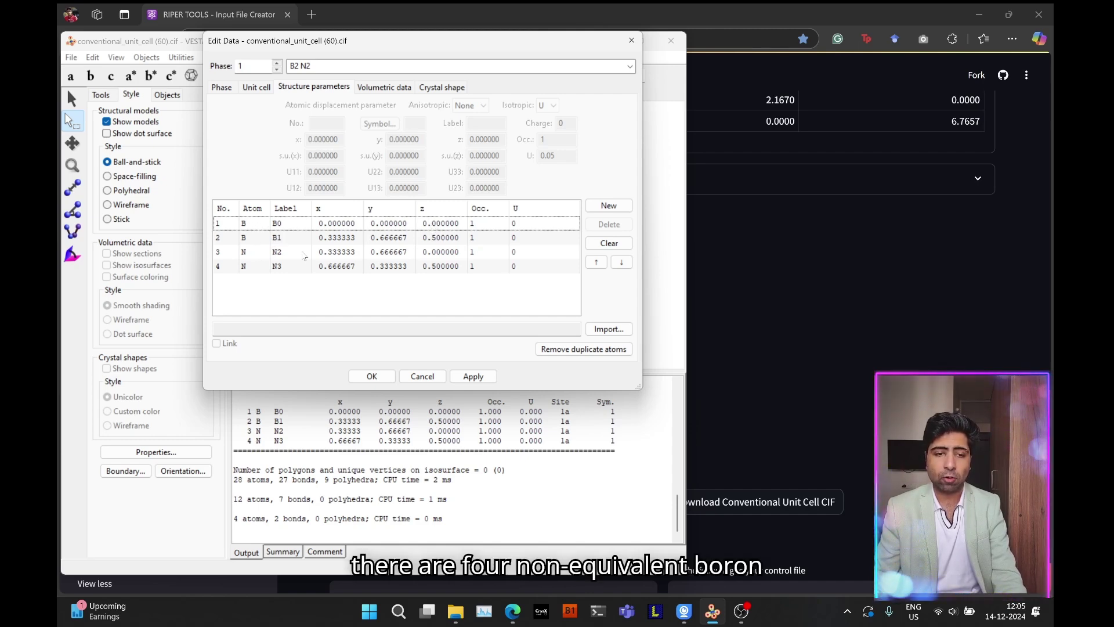
click(442, 228)
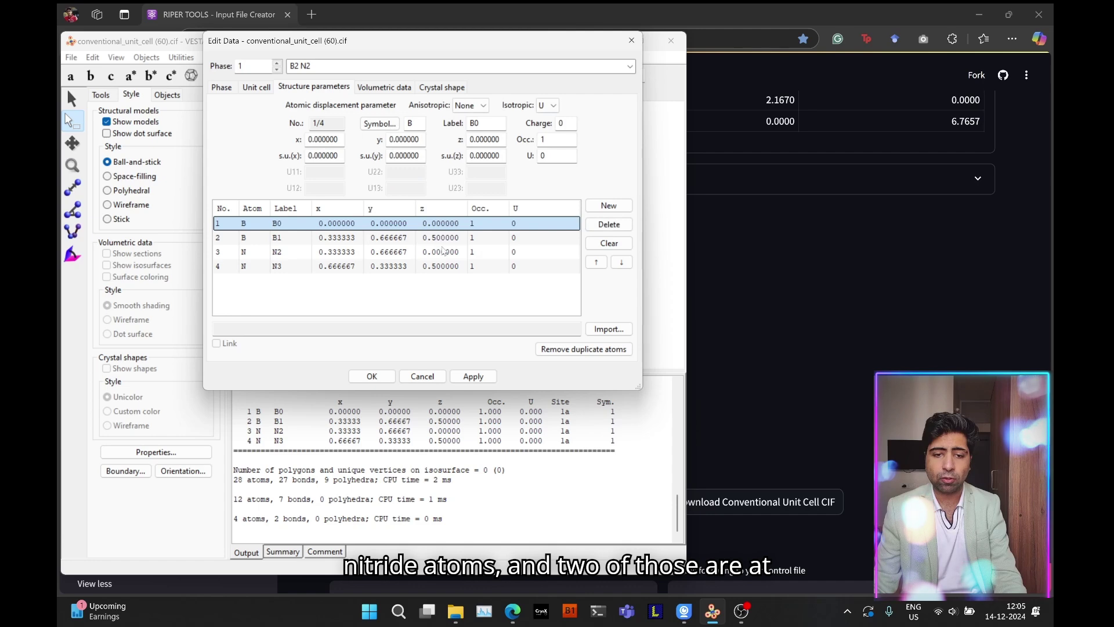
key(Down)
key(Down)
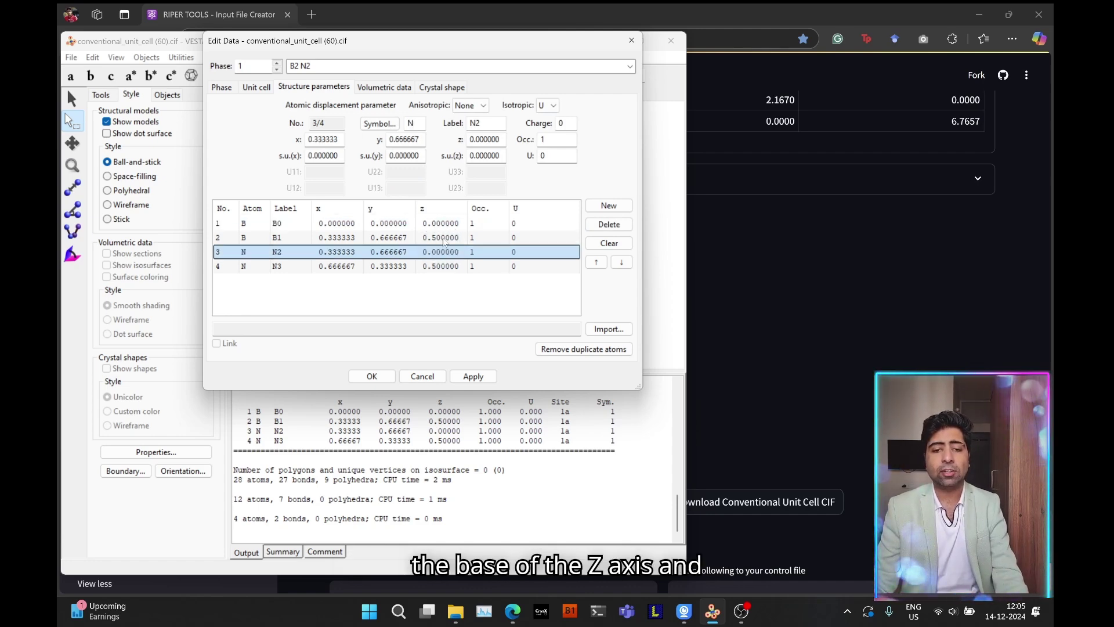
click(450, 237)
click(450, 268)
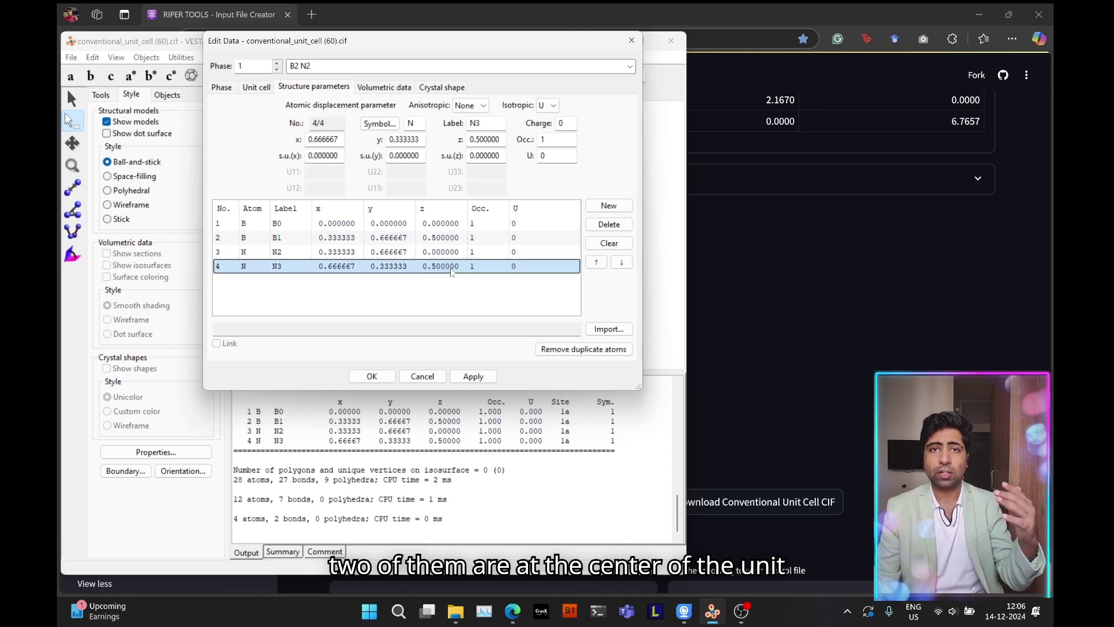
Delete the atoms B1 and N3 at z = 0.5, apply the change, and inspect the remaining layer in the 3D view
click(455, 239)
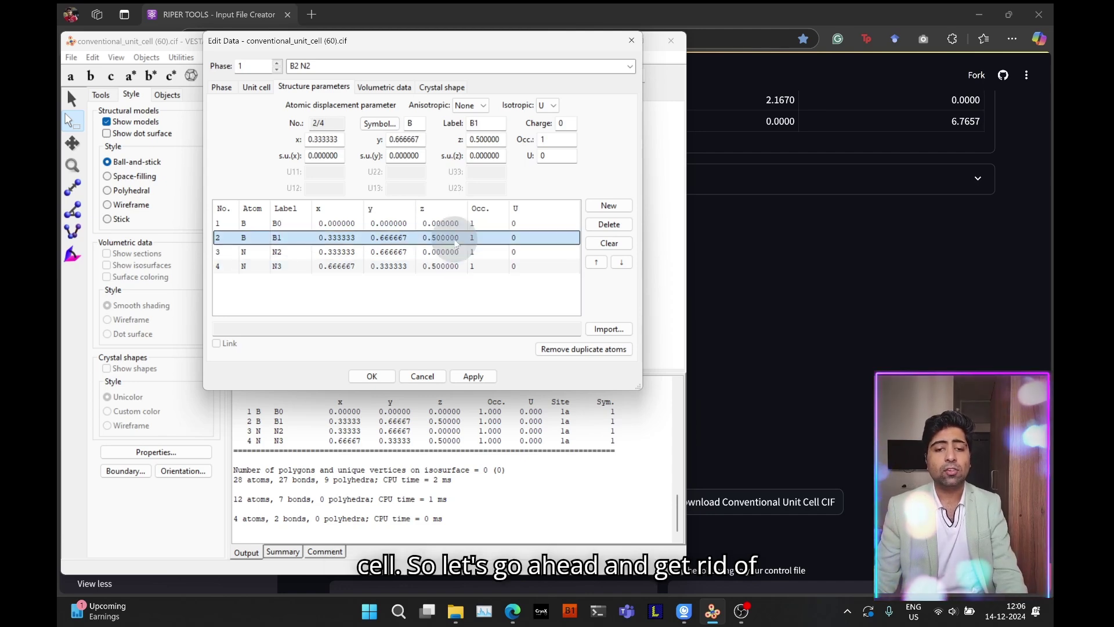
click(608, 224)
click(452, 254)
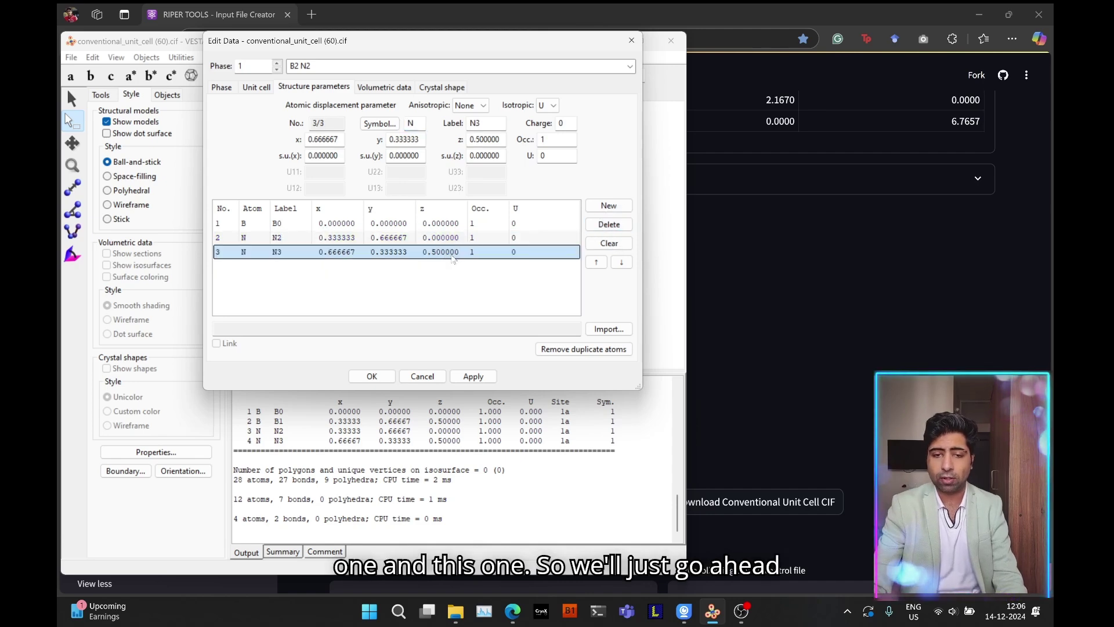
click(609, 225)
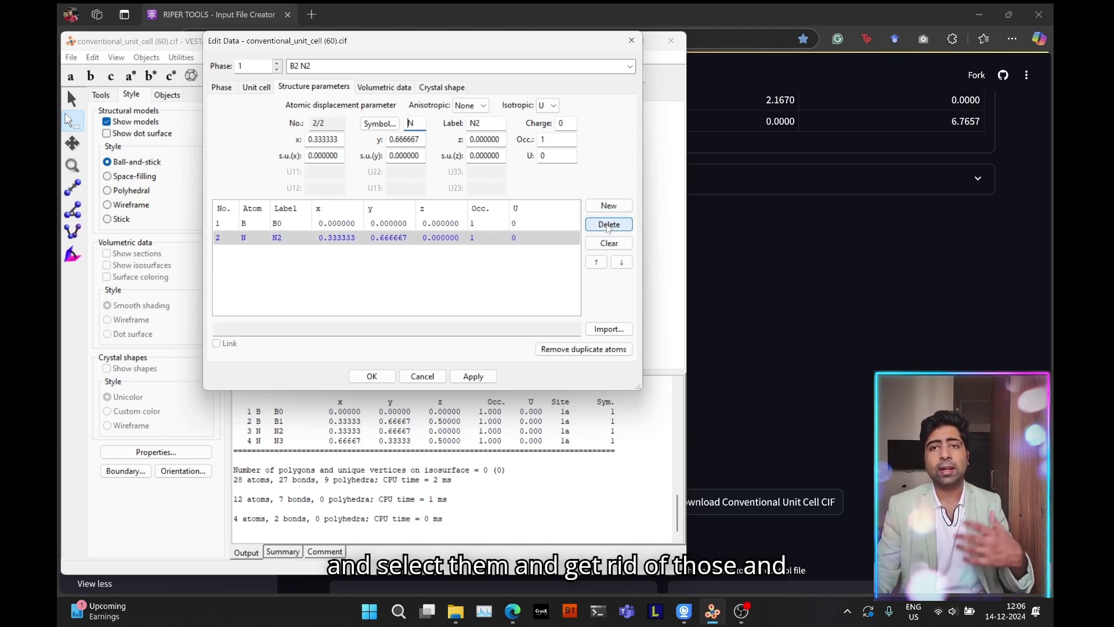
click(473, 376)
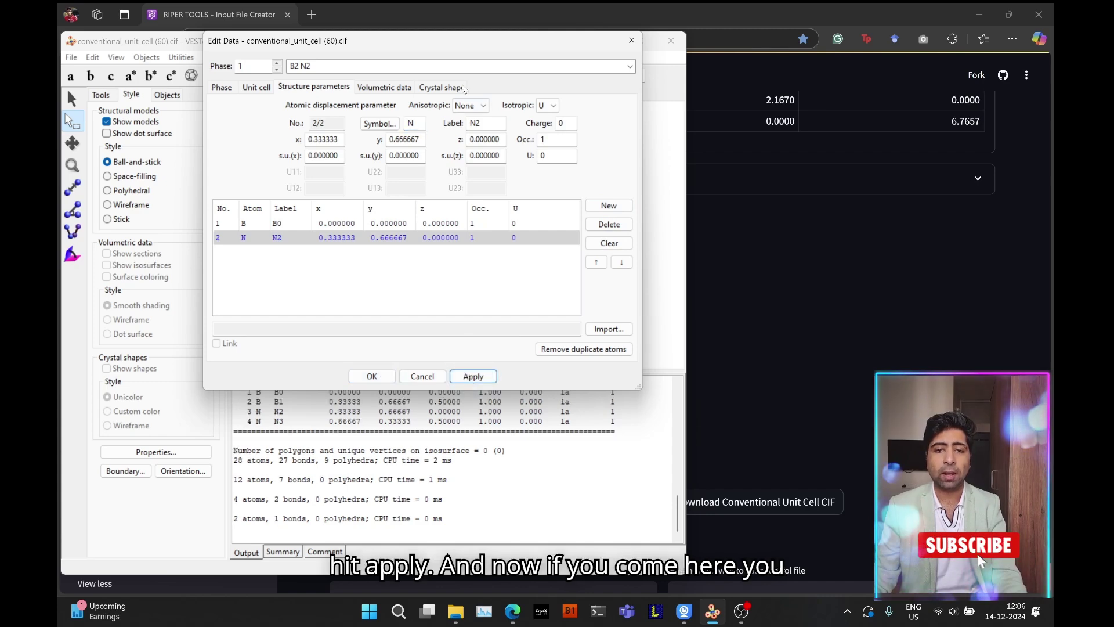
drag(459, 46, 195, 222)
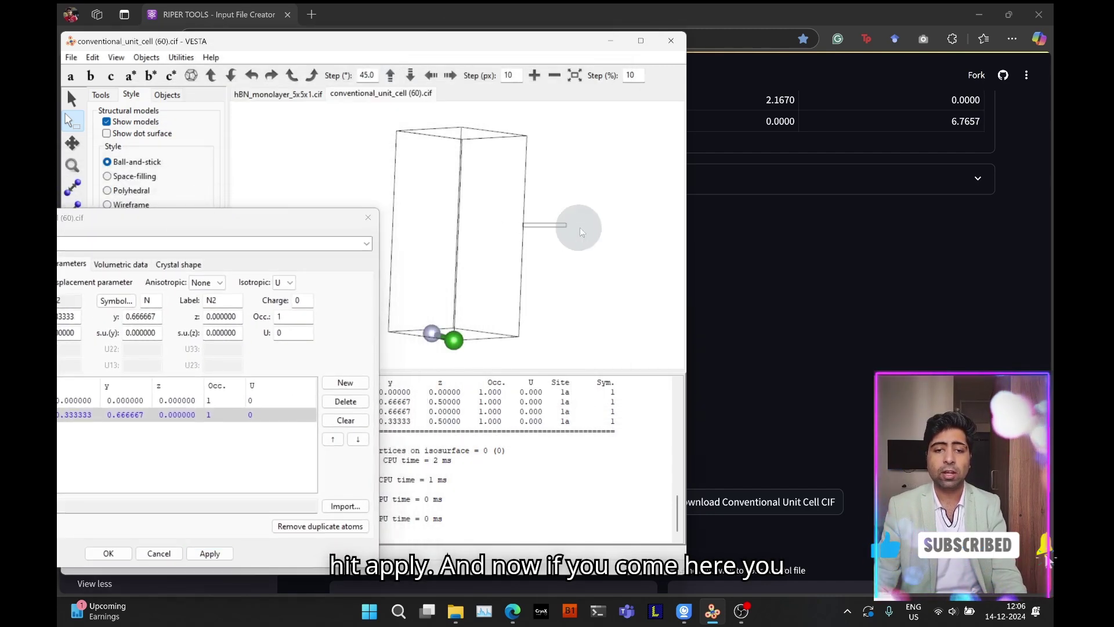
click(72, 99)
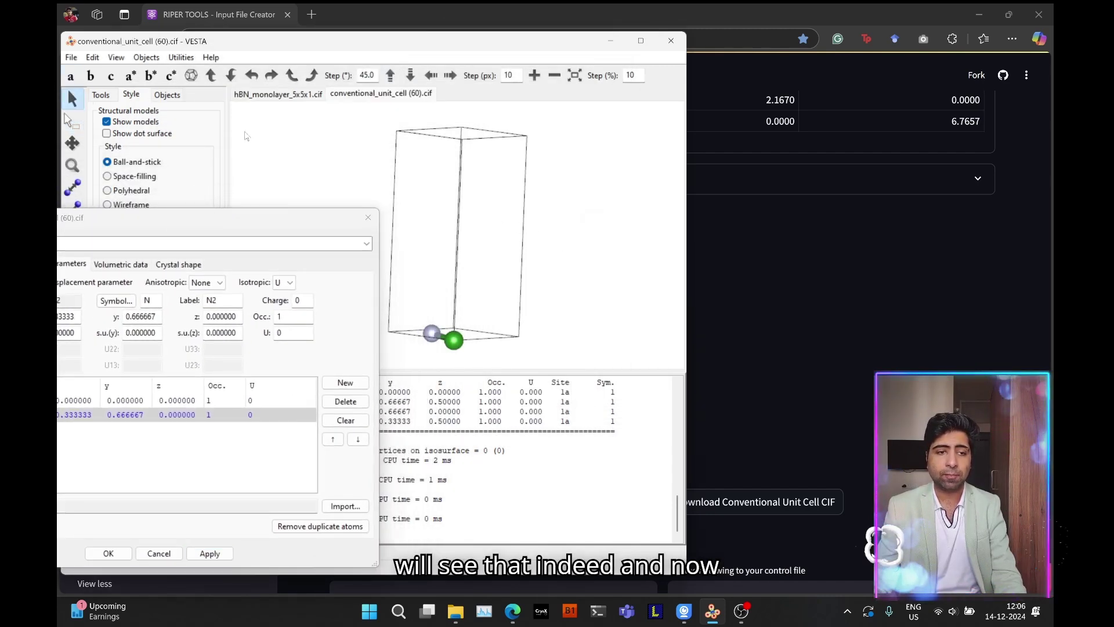
drag(499, 170, 573, 202)
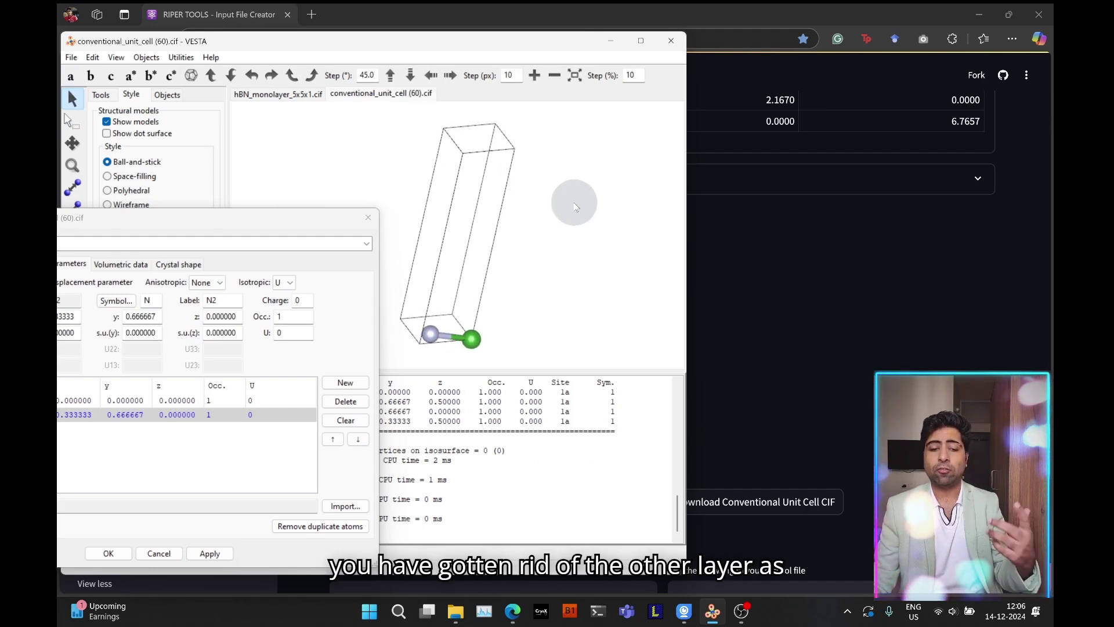
Set the unit cell's c lattice parameter to 15 Å, apply it, and inspect the cell from another angle
drag(297, 218, 281, 151)
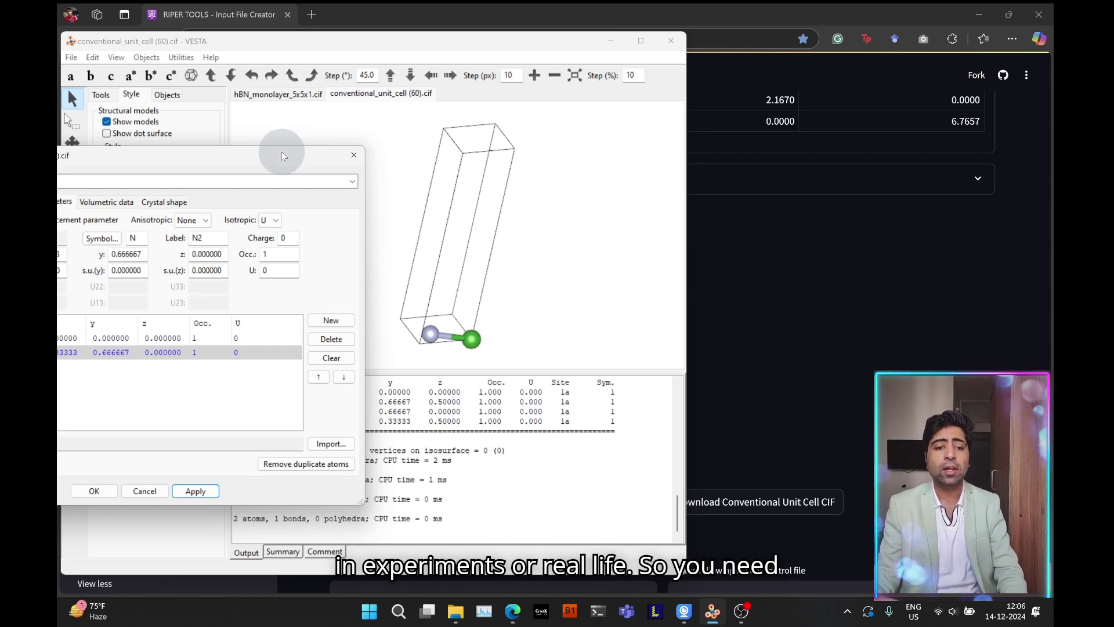
drag(283, 156, 436, 232)
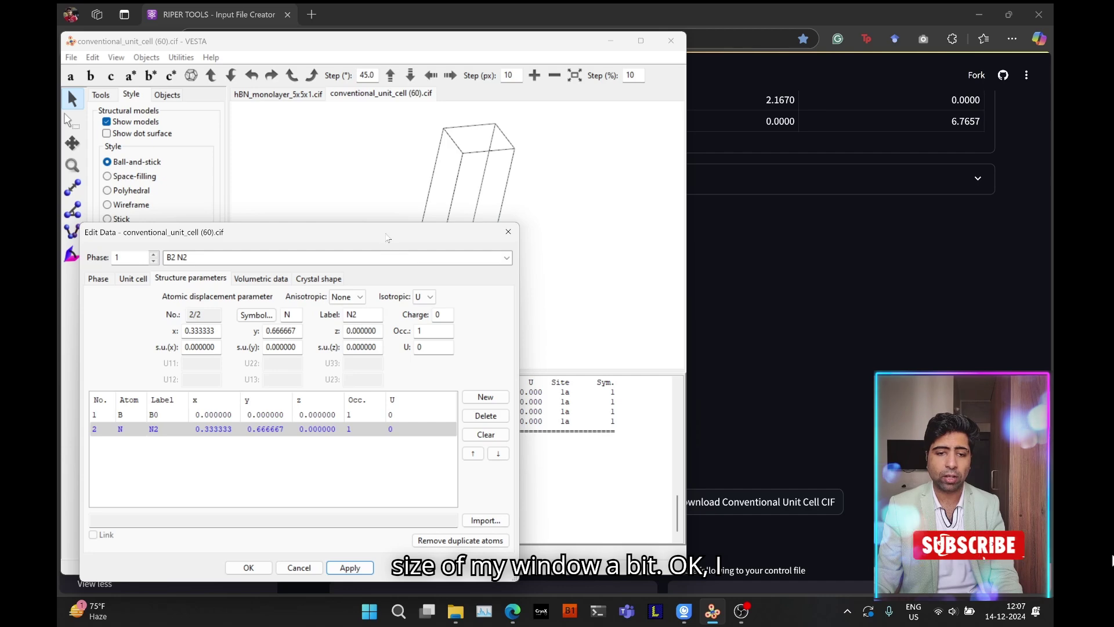
drag(386, 237, 382, 126)
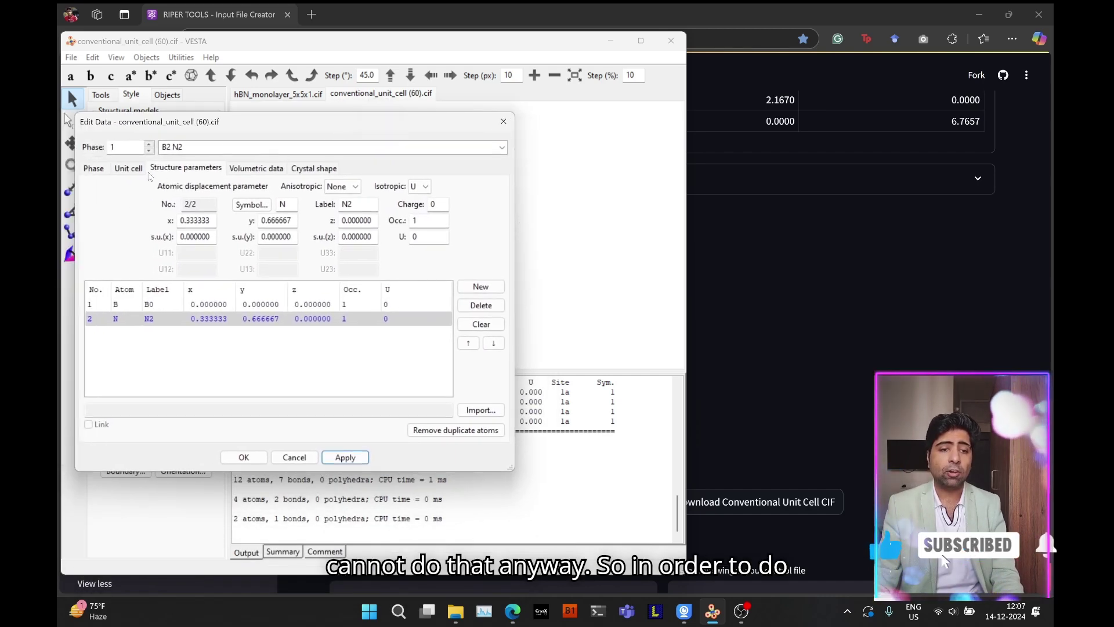
click(130, 169)
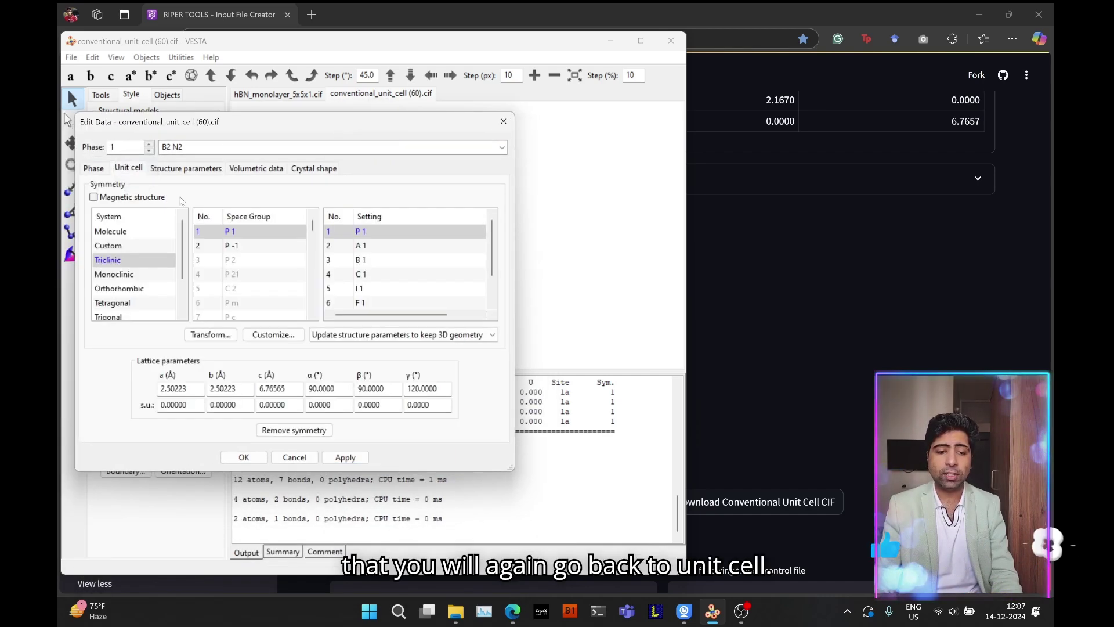
double_click(287, 389)
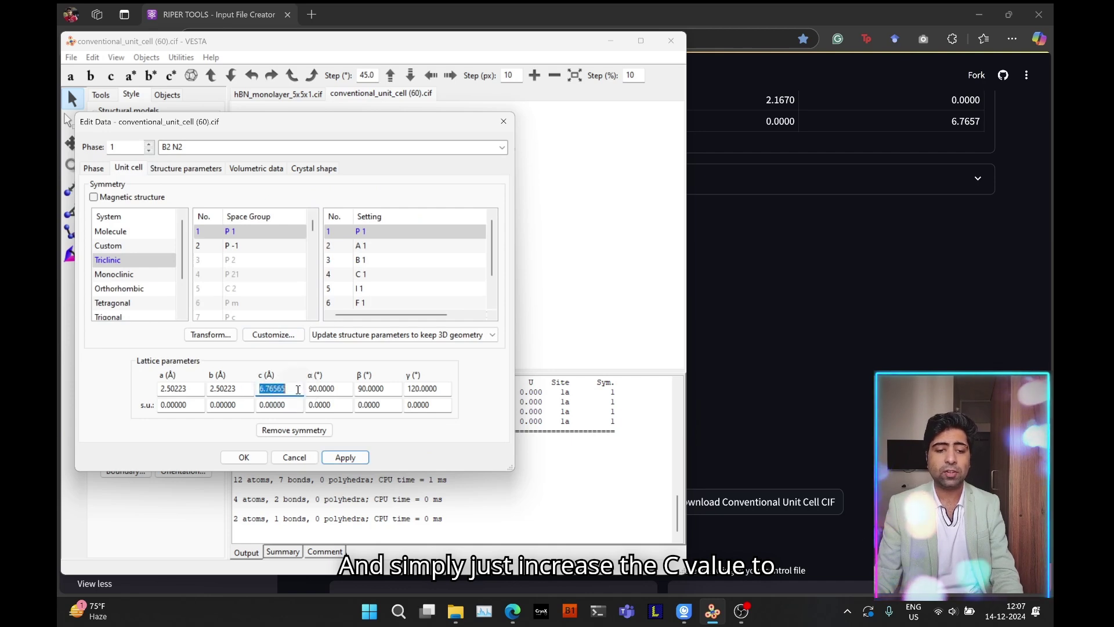
text(15)
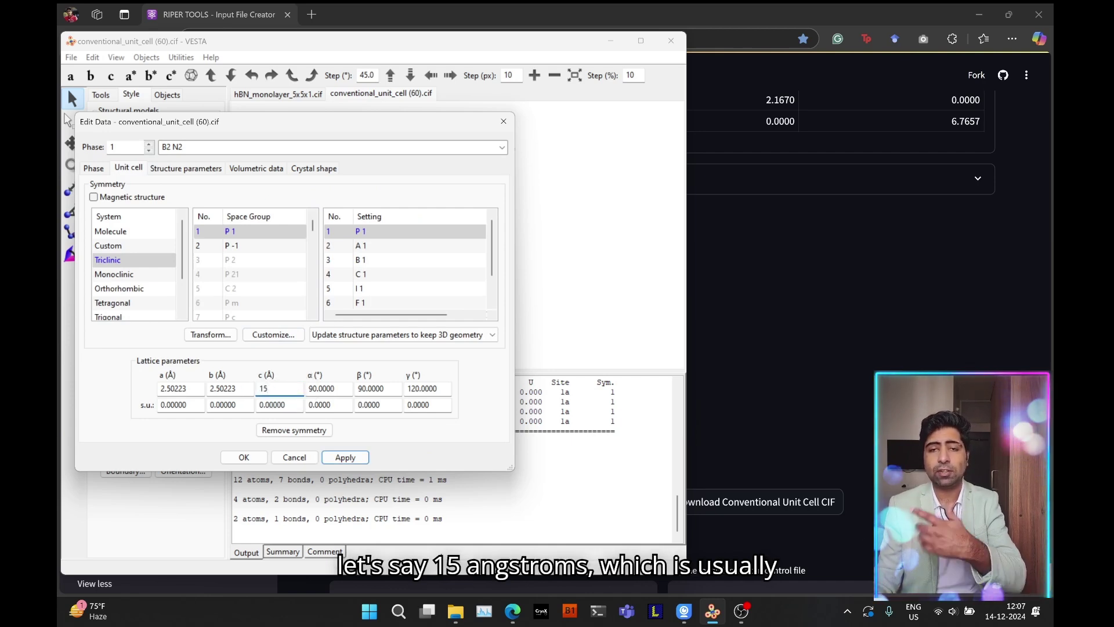
click(329, 459)
drag(427, 123, 267, 207)
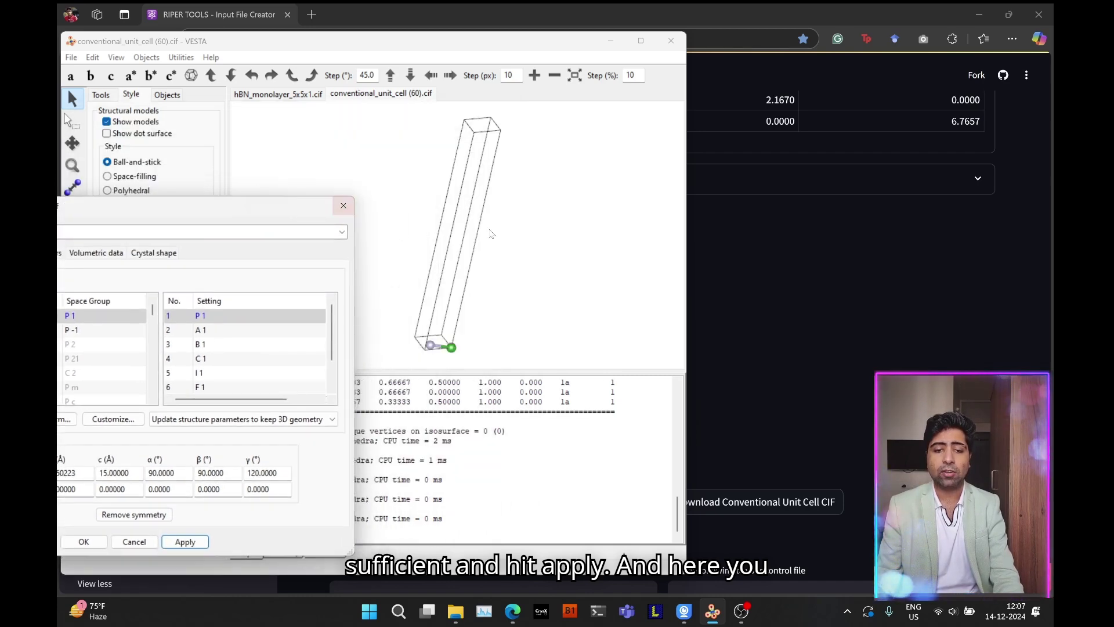
drag(463, 244, 472, 194)
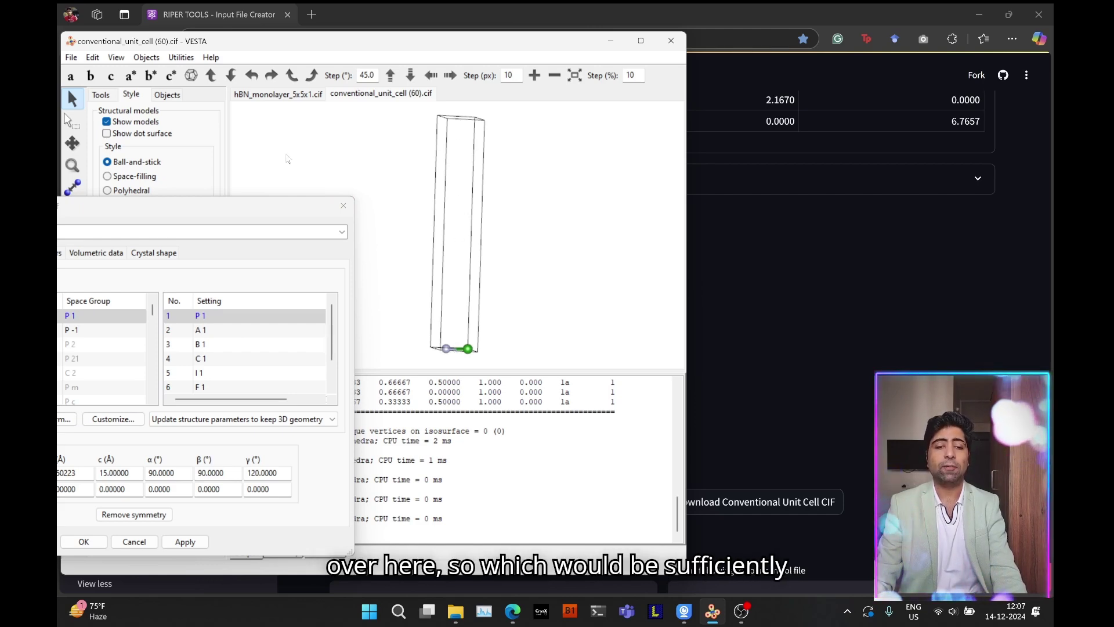
drag(231, 205, 434, 169)
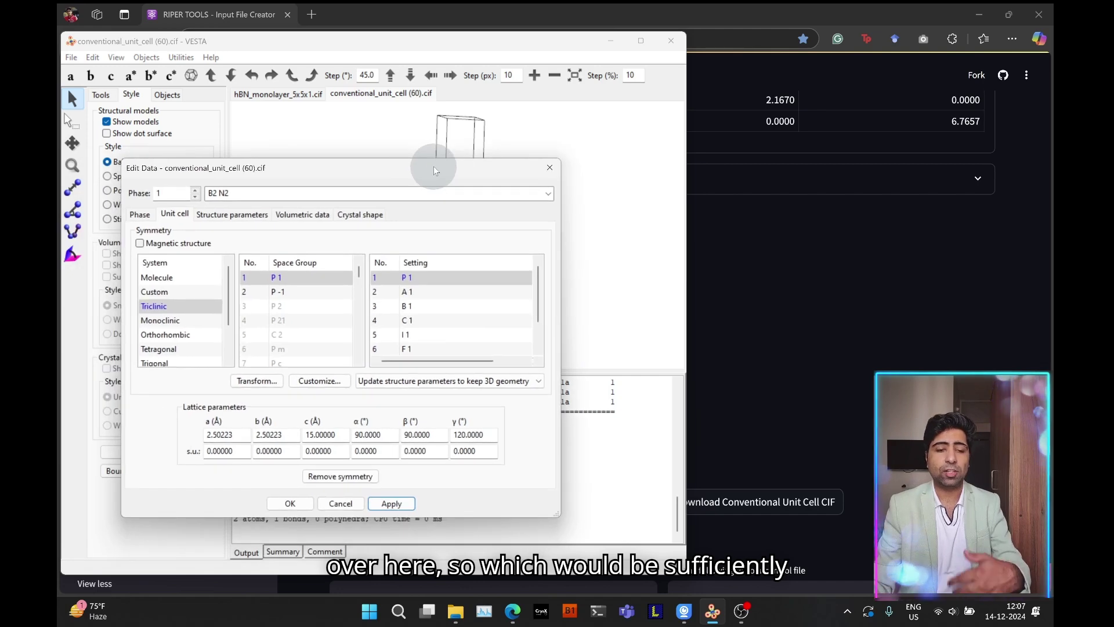
Accept the unit cell changes, close the data editor, and rotate the model to inspect the monolayer cell's vacuum from the side
click(290, 503)
drag(545, 288, 502, 309)
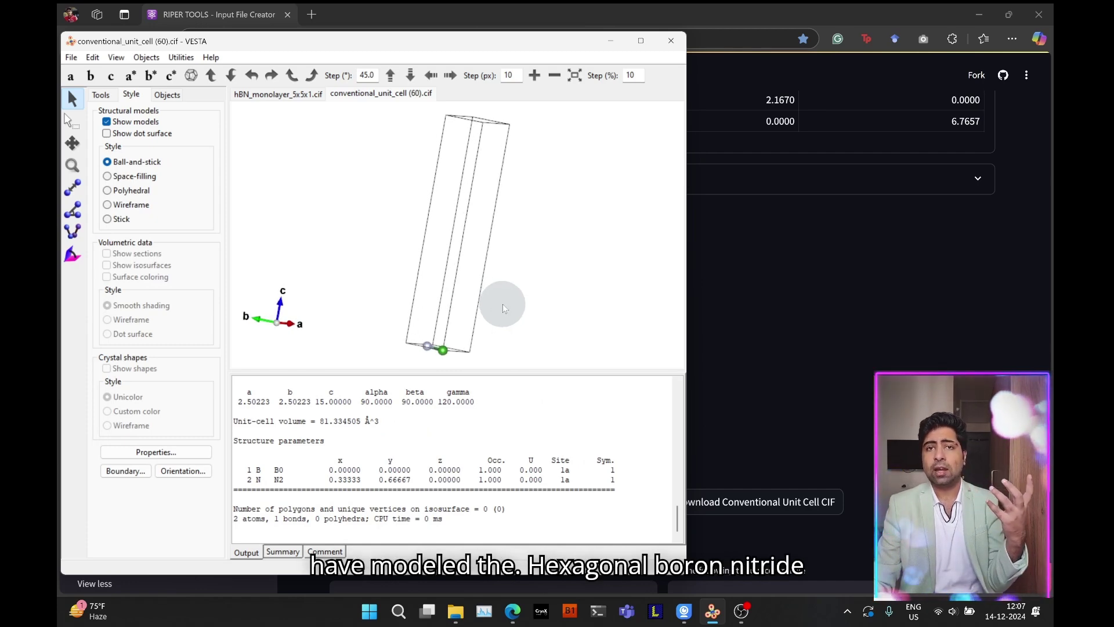
drag(502, 308, 515, 296)
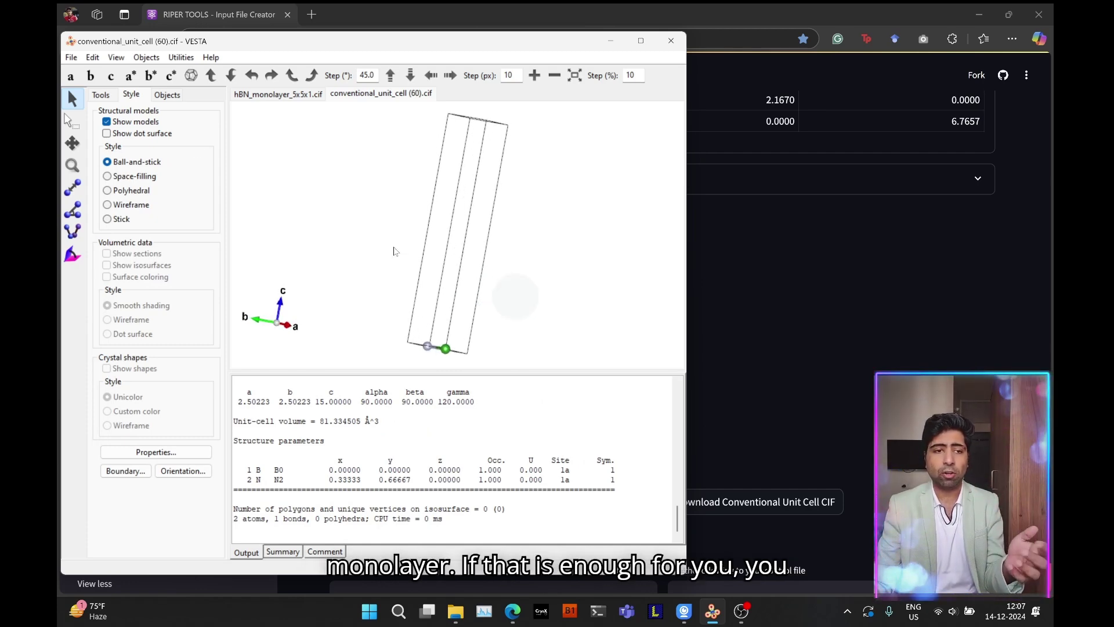
Export the structure to the Downloads folder as a CIF file named hBN_monolayer_unit_cell
click(71, 58)
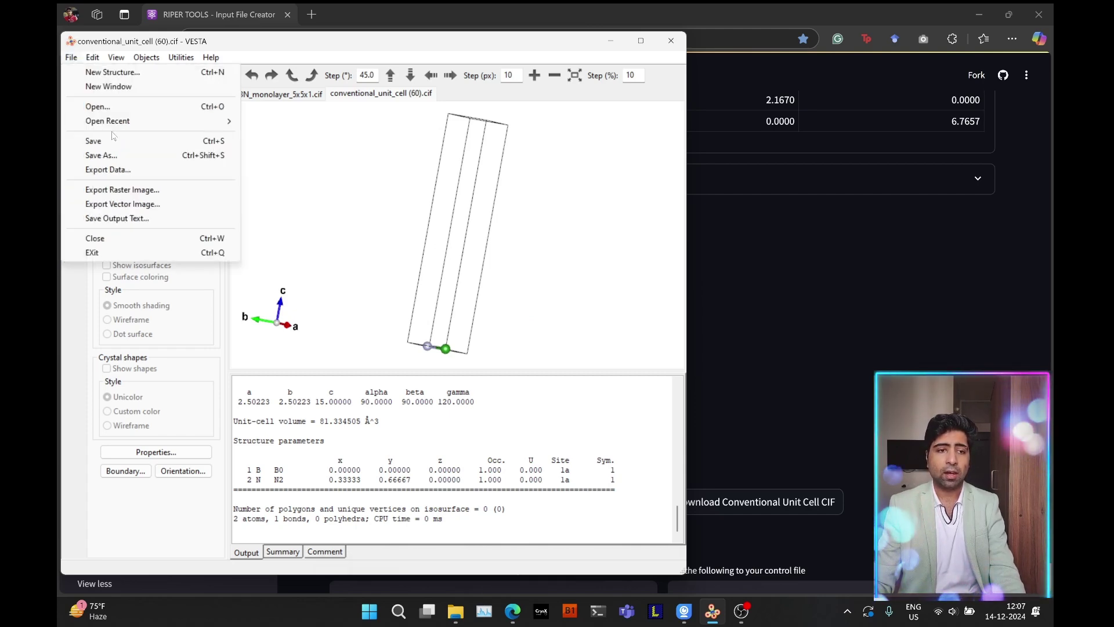
click(111, 170)
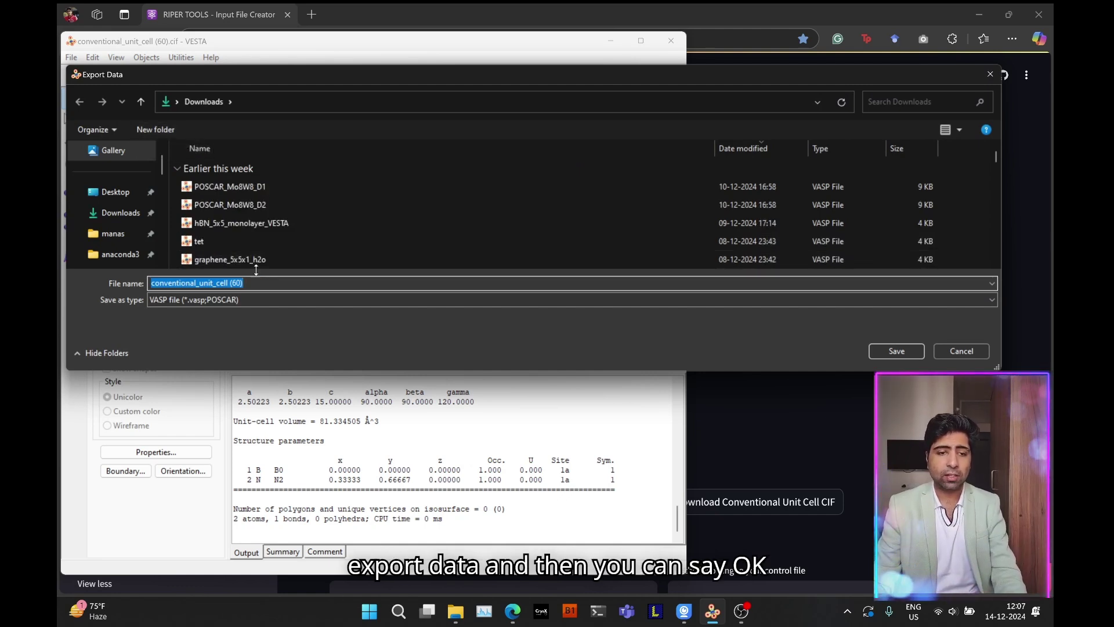
text(hBN)
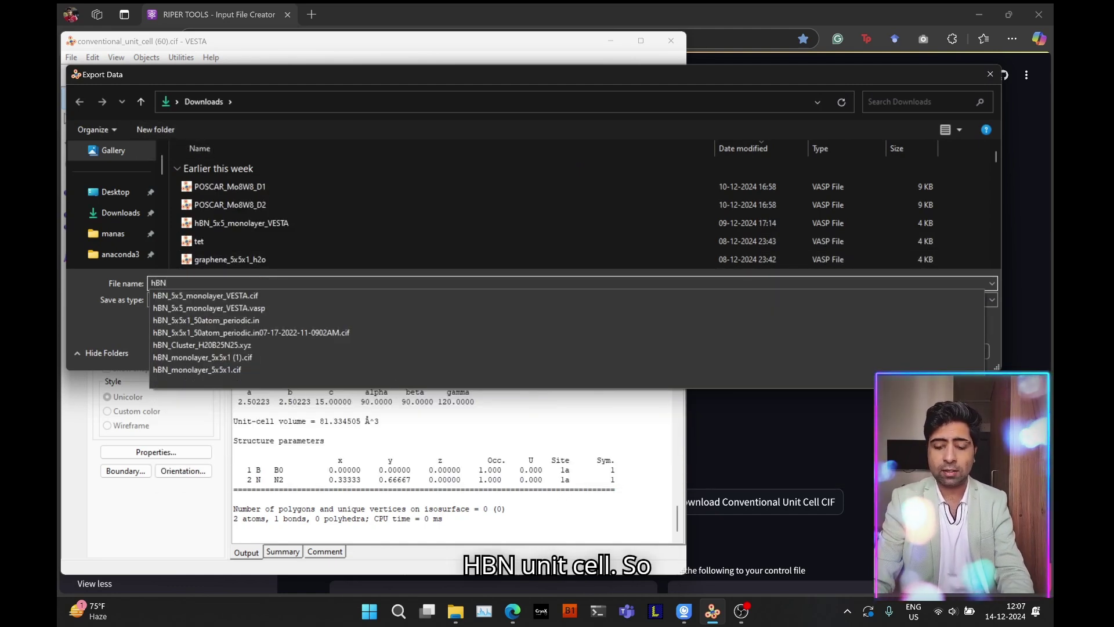
text(_unit_c)
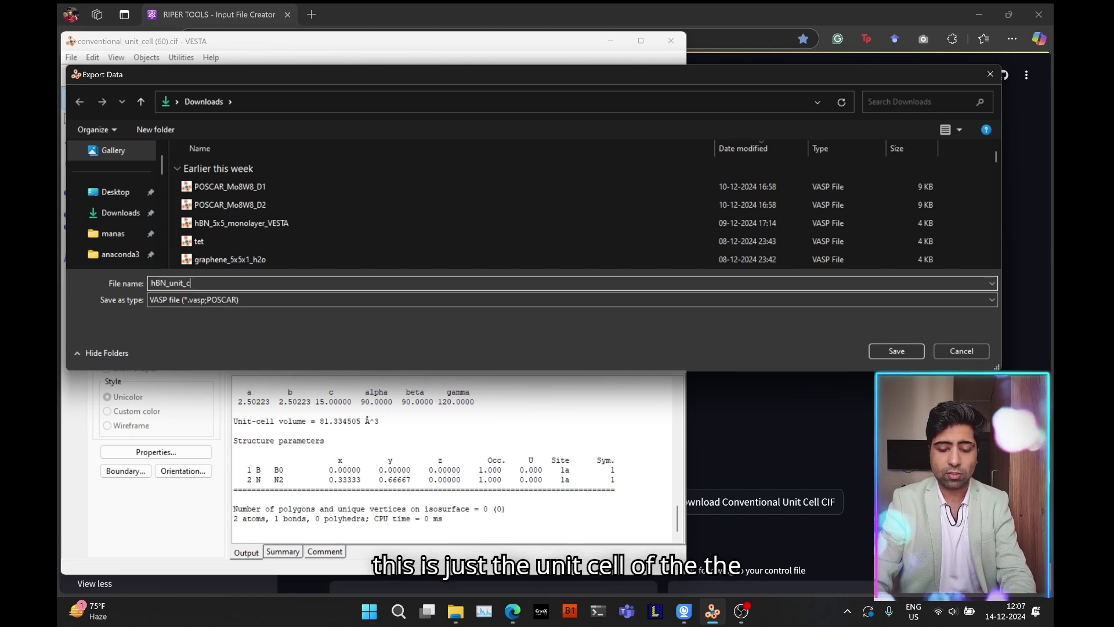
text(ell)
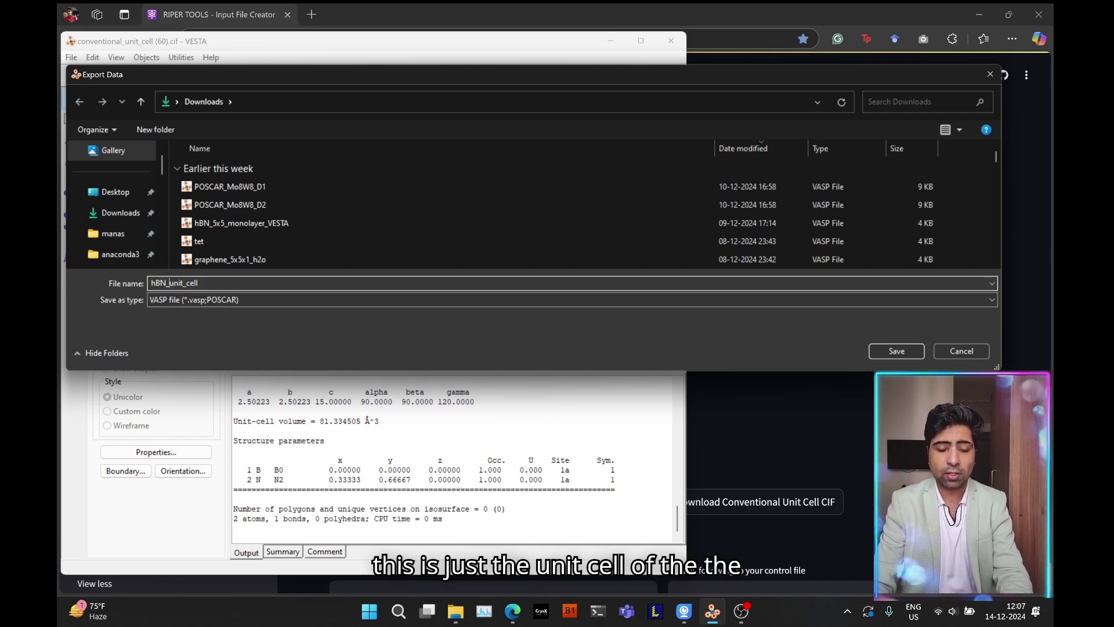
click(169, 282)
text(monola)
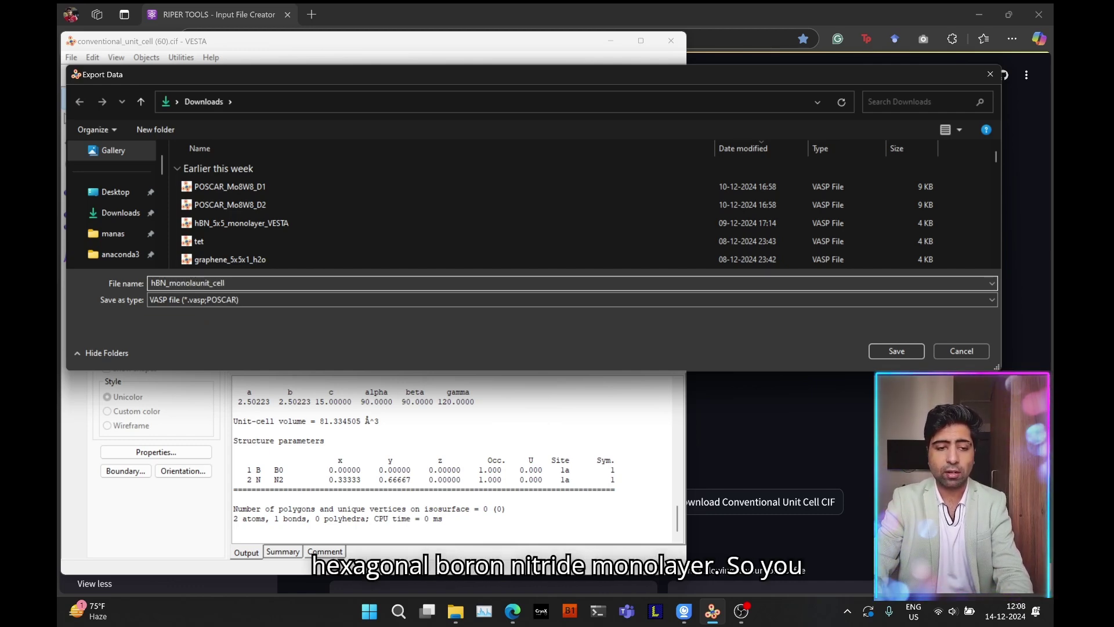
text(yer_)
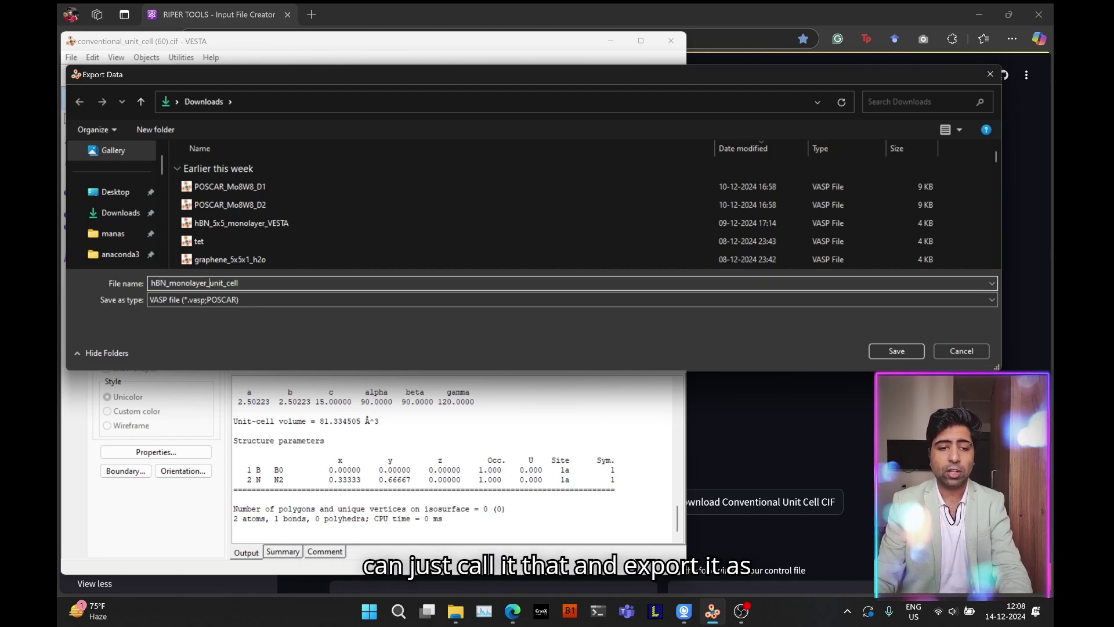
click(174, 299)
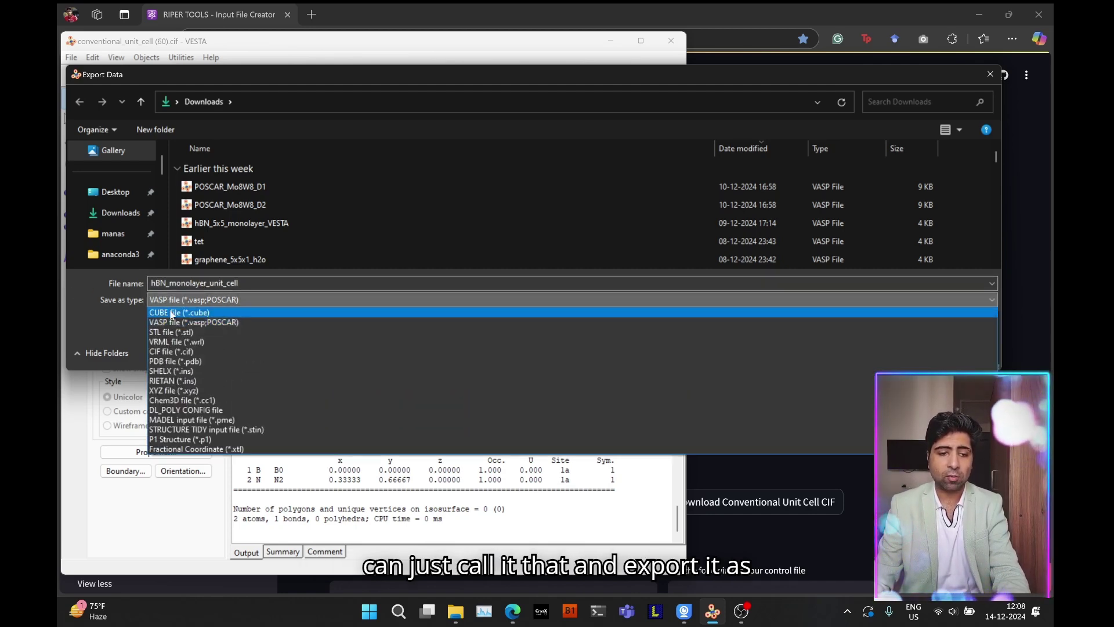
click(171, 351)
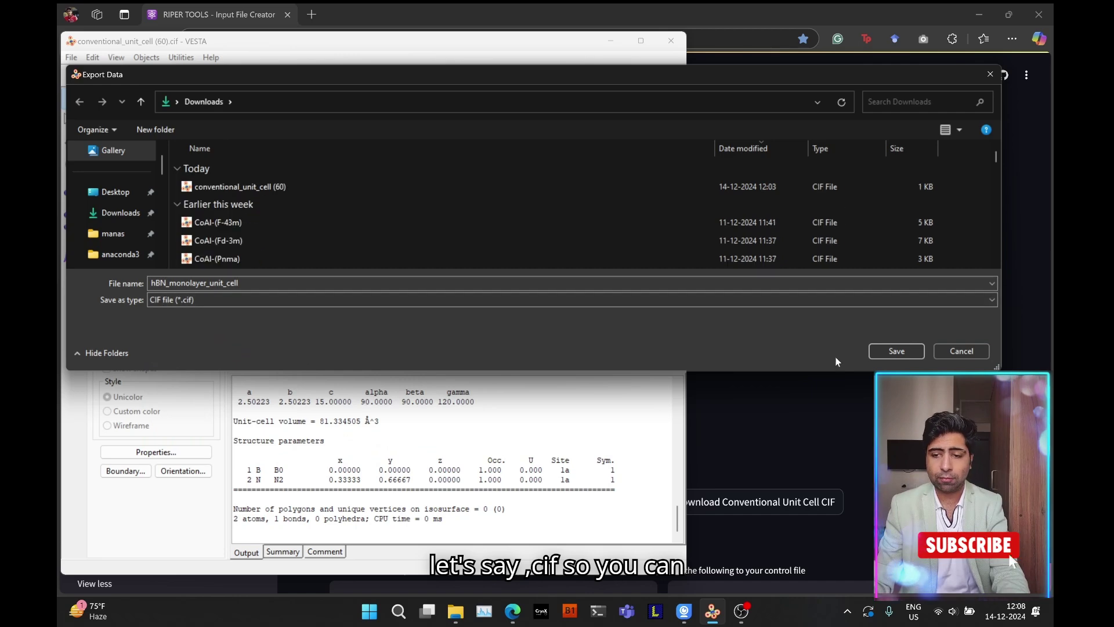
click(896, 351)
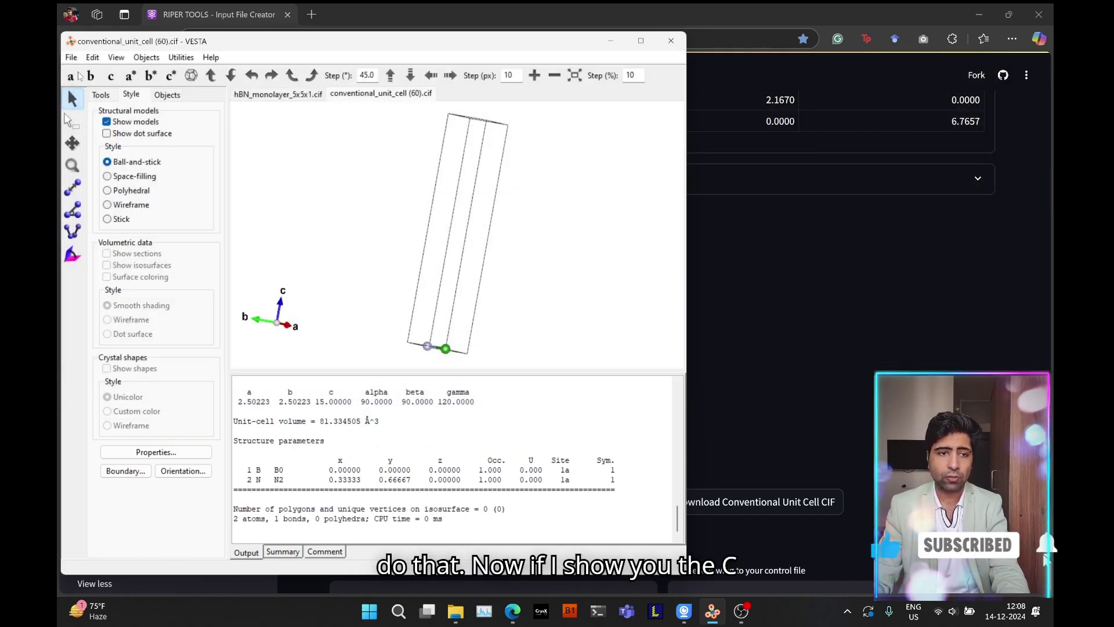
Switch to File Explorer and open the exported hBN_monolayer_unit_cell file from Downloads in Visual Studio Code
click(456, 610)
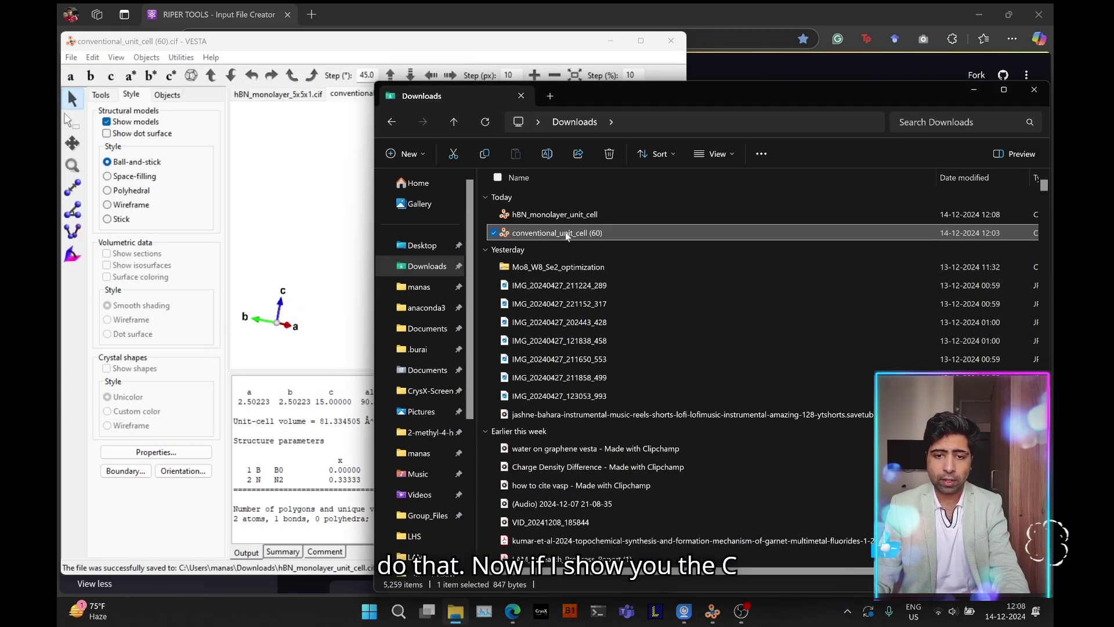
click(567, 217)
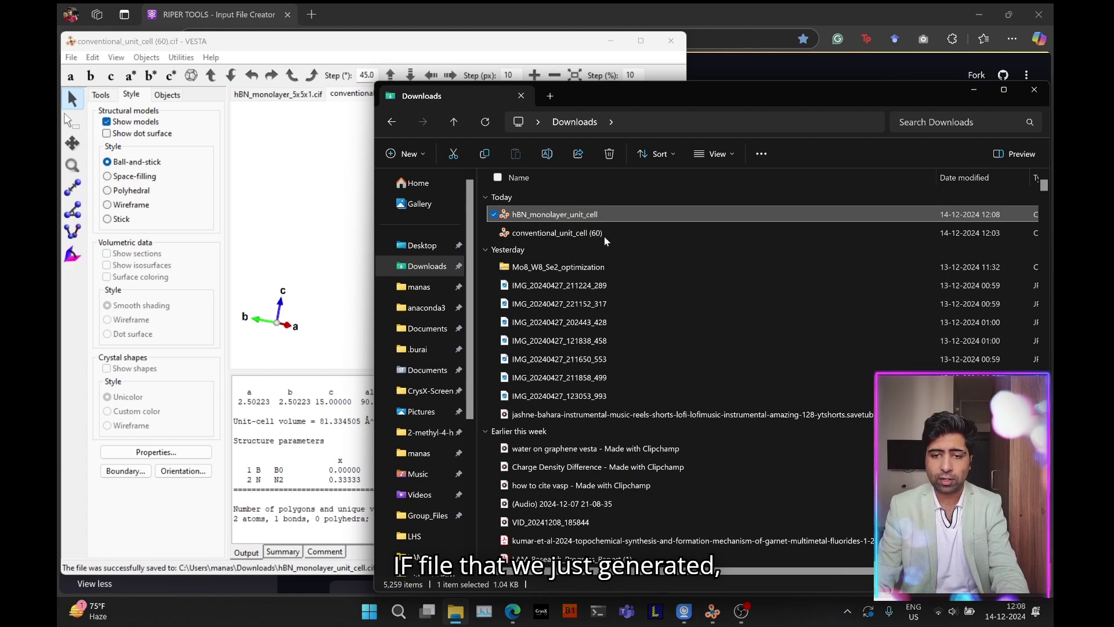
right_click(569, 217)
mouse_move(626, 283)
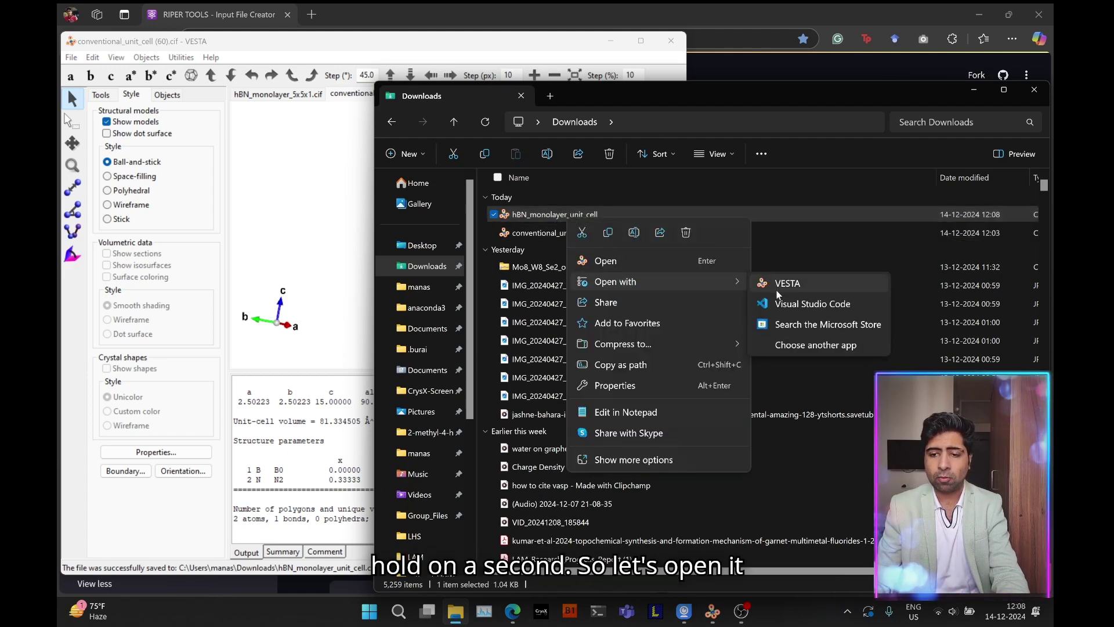
click(797, 305)
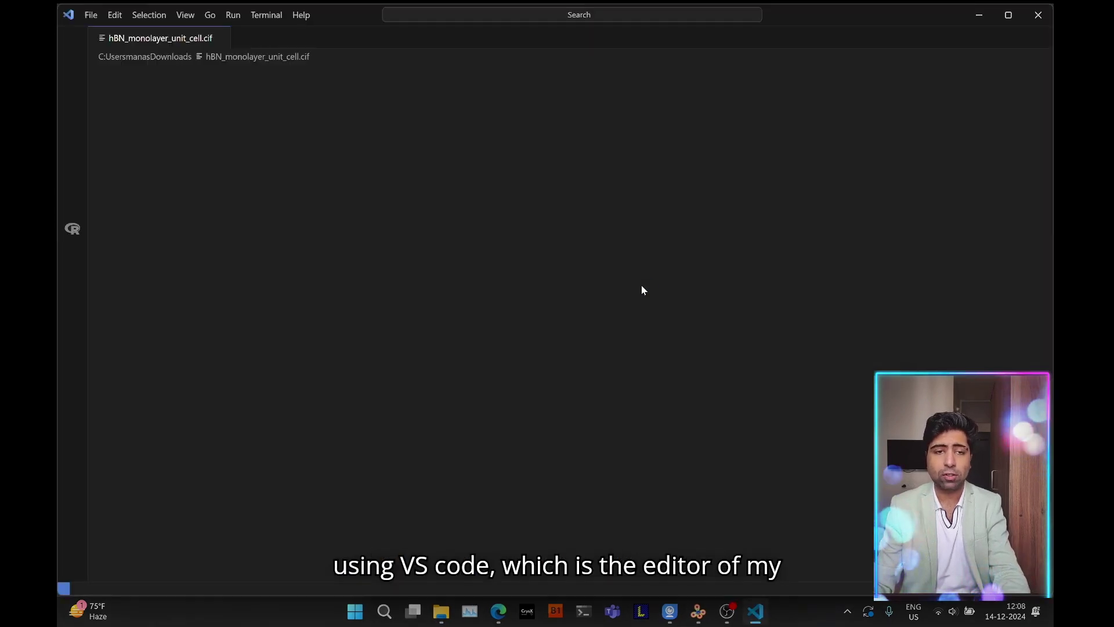
Examine the a, b and c cell lengths and the atom site entries in the CIF file, then return to VESTA
click(380, 230)
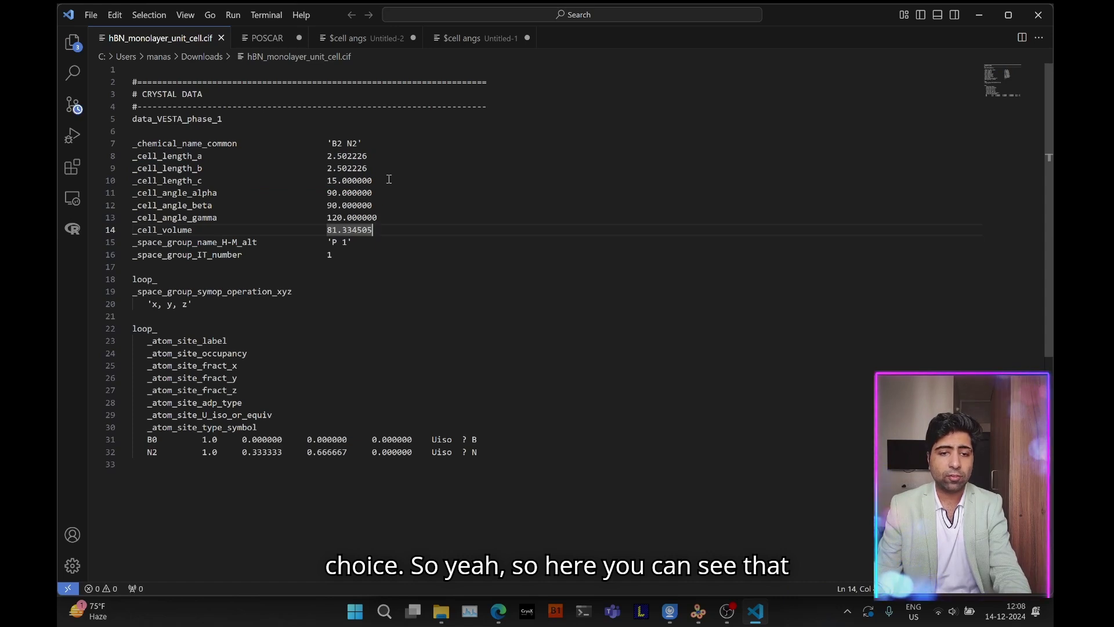
drag(374, 169, 259, 154)
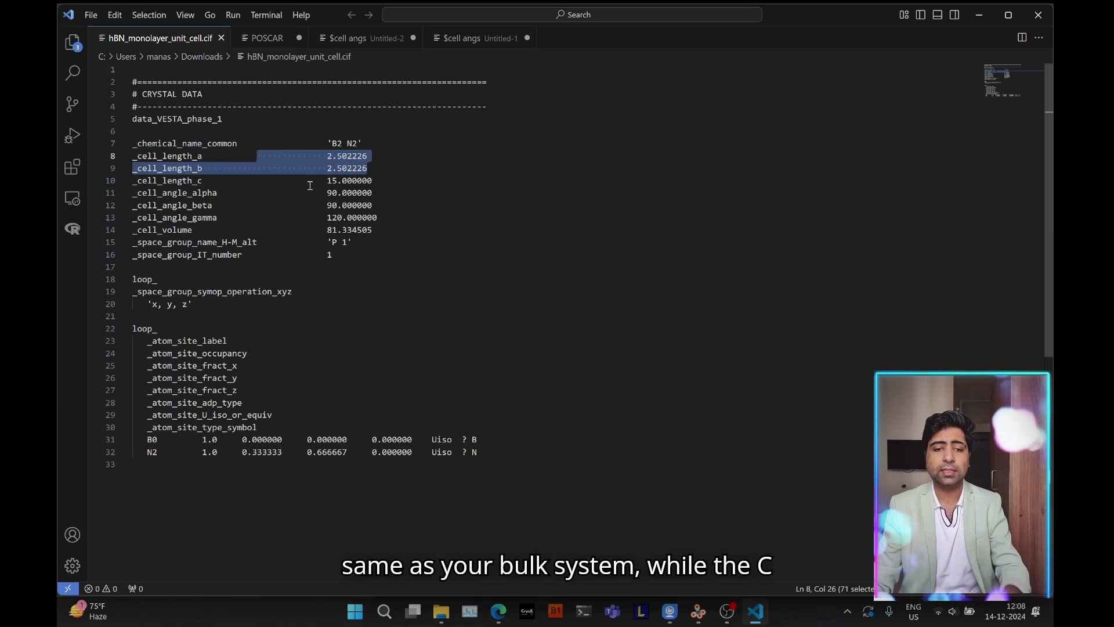
drag(378, 181, 188, 181)
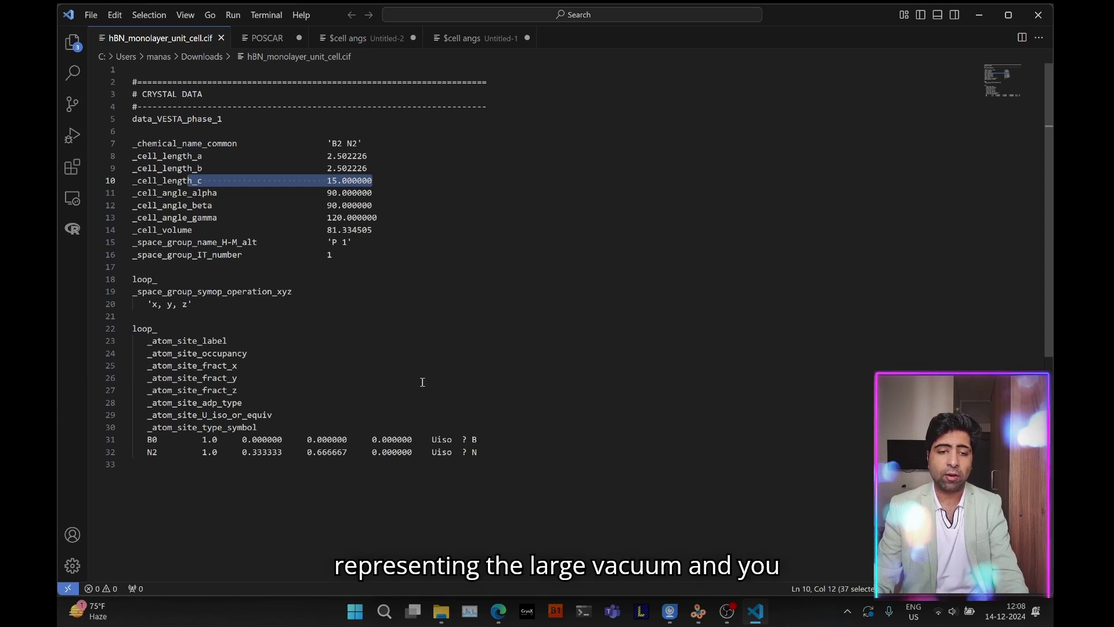
drag(479, 452, 163, 440)
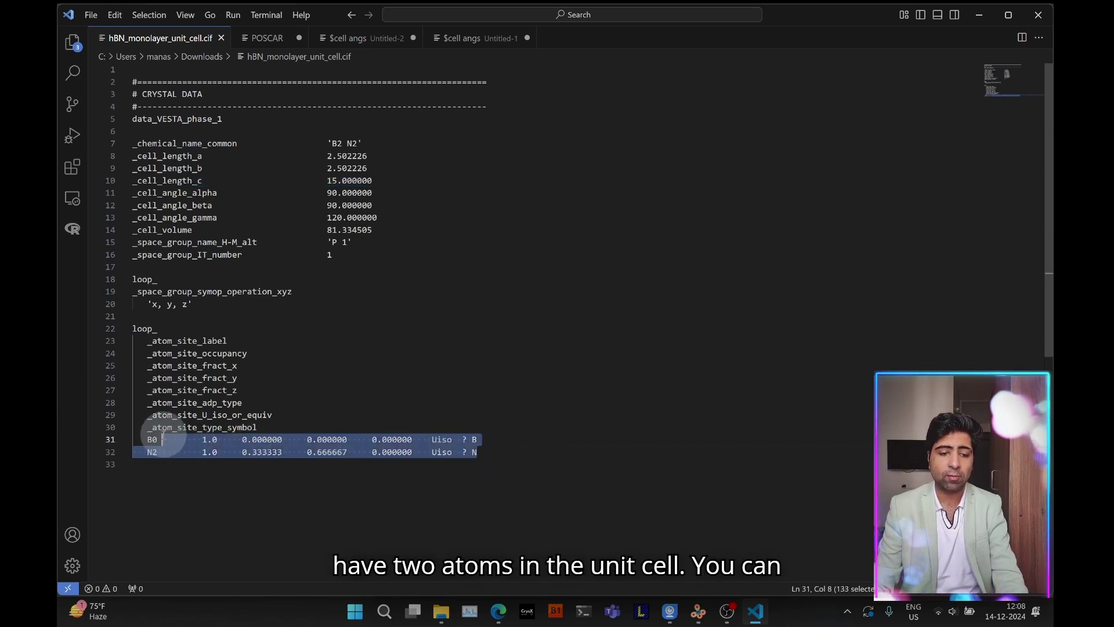
click(978, 15)
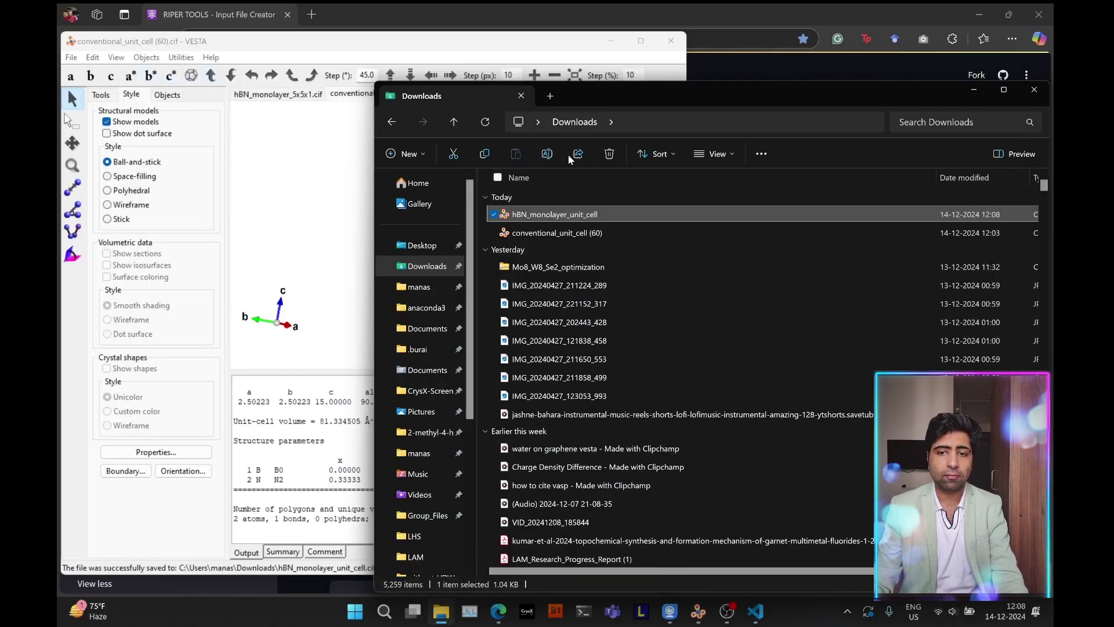
click(974, 91)
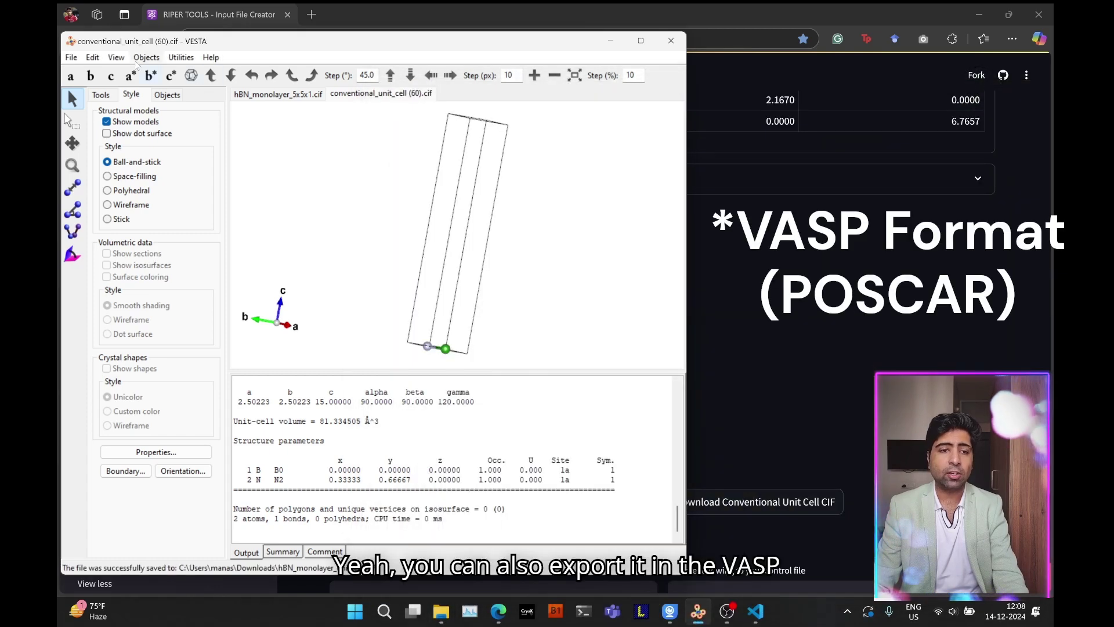
Export the structure to the Downloads folder in VASP (POSCAR) format under the name hBN_monolayer_unit_cell
click(92, 57)
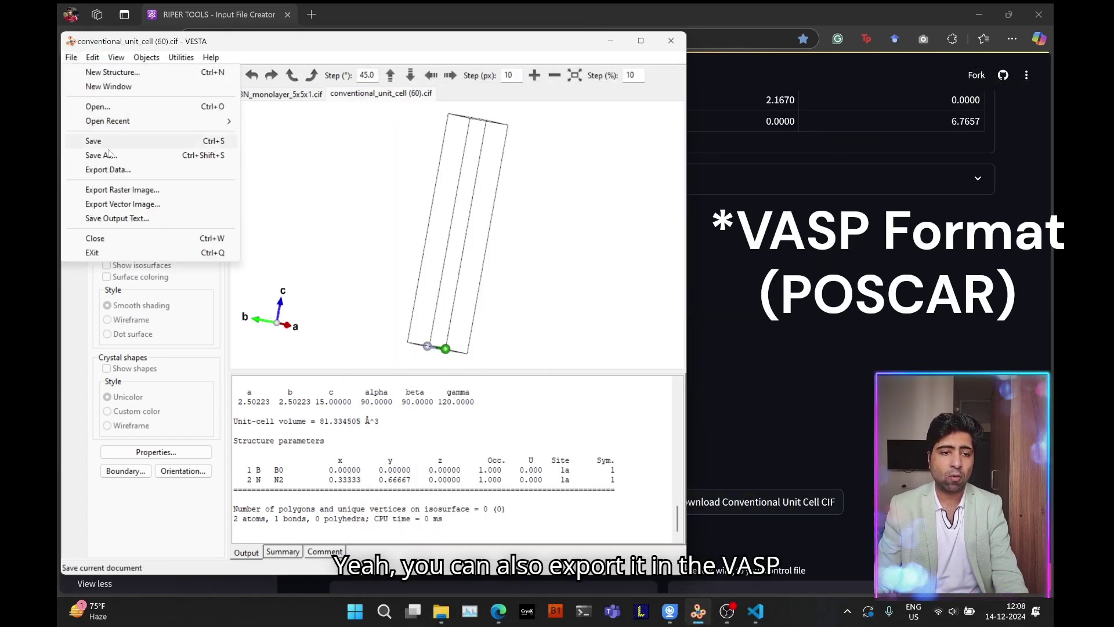
click(114, 173)
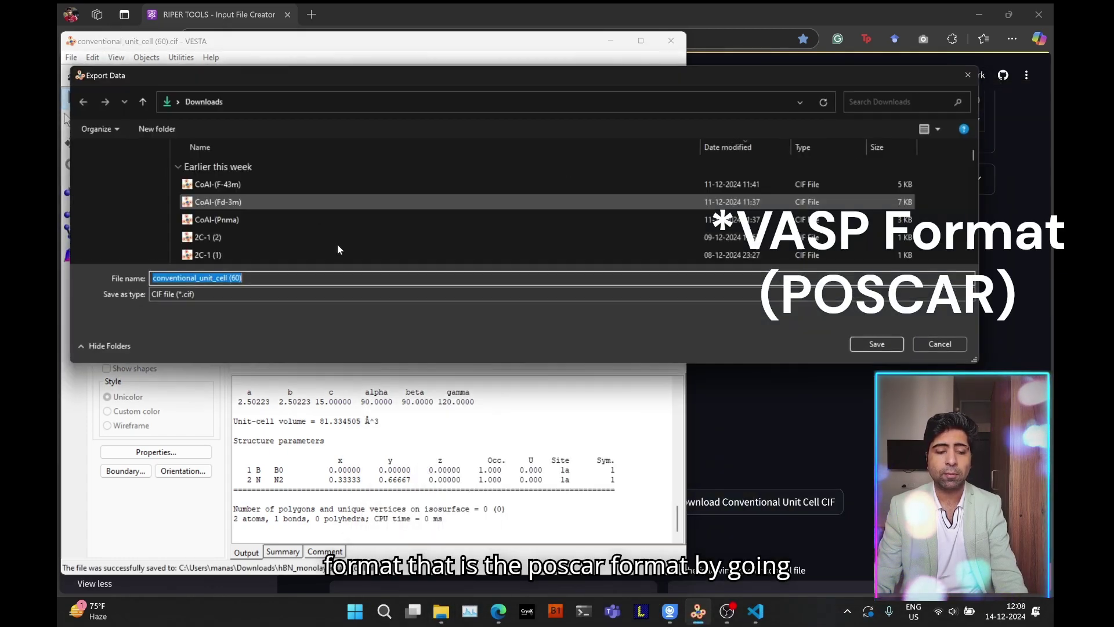
click(231, 302)
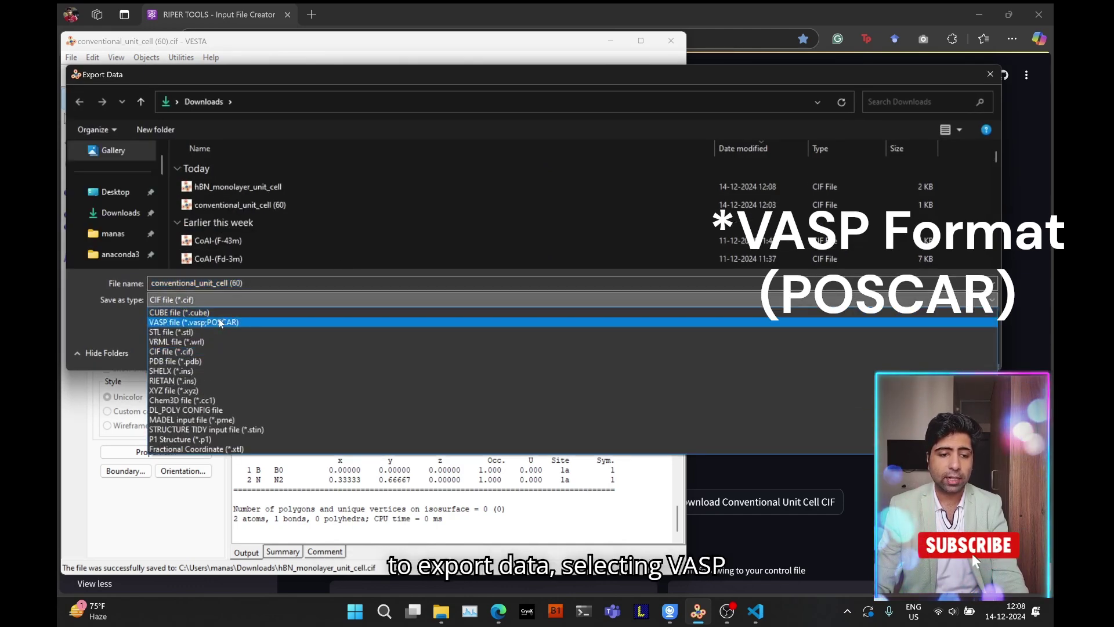
click(221, 323)
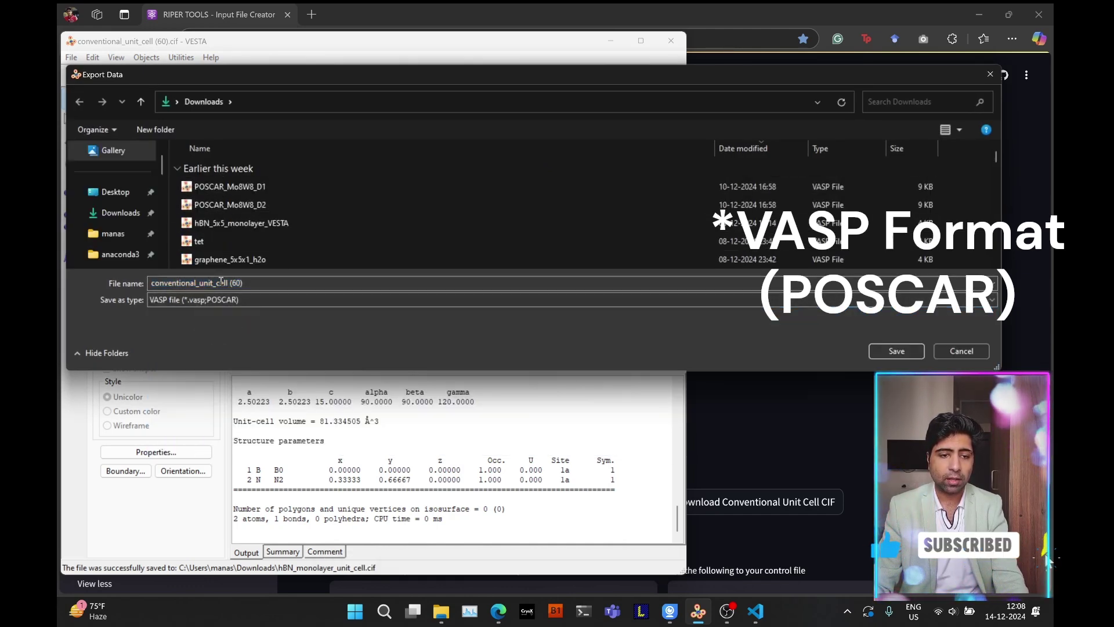
triple_click(219, 282)
text(h)
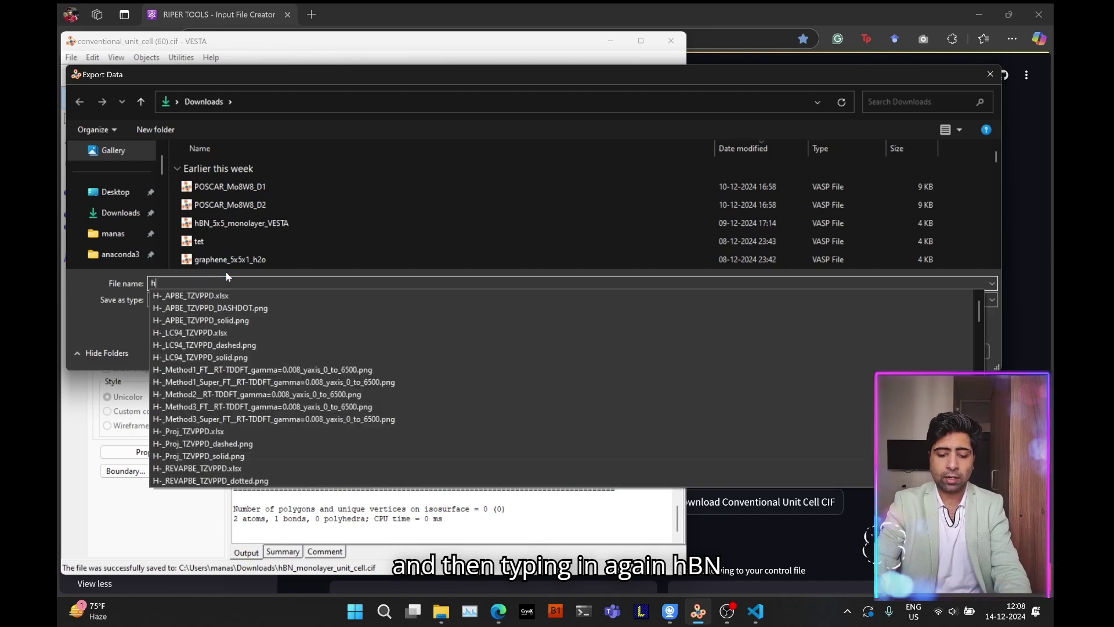
text(BN_monola)
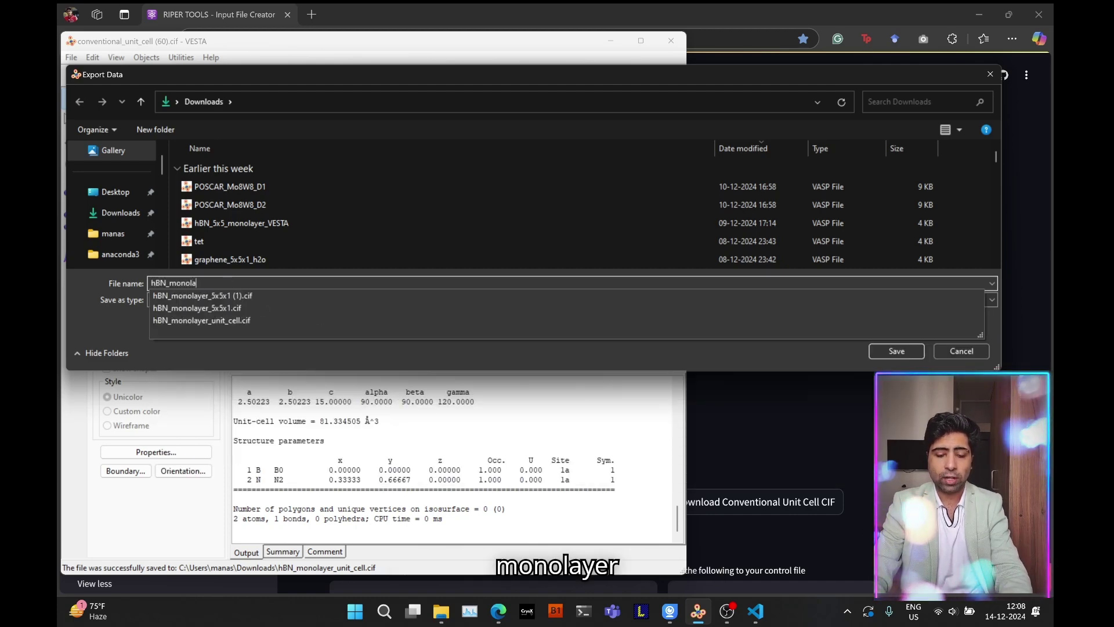
text(yer_)
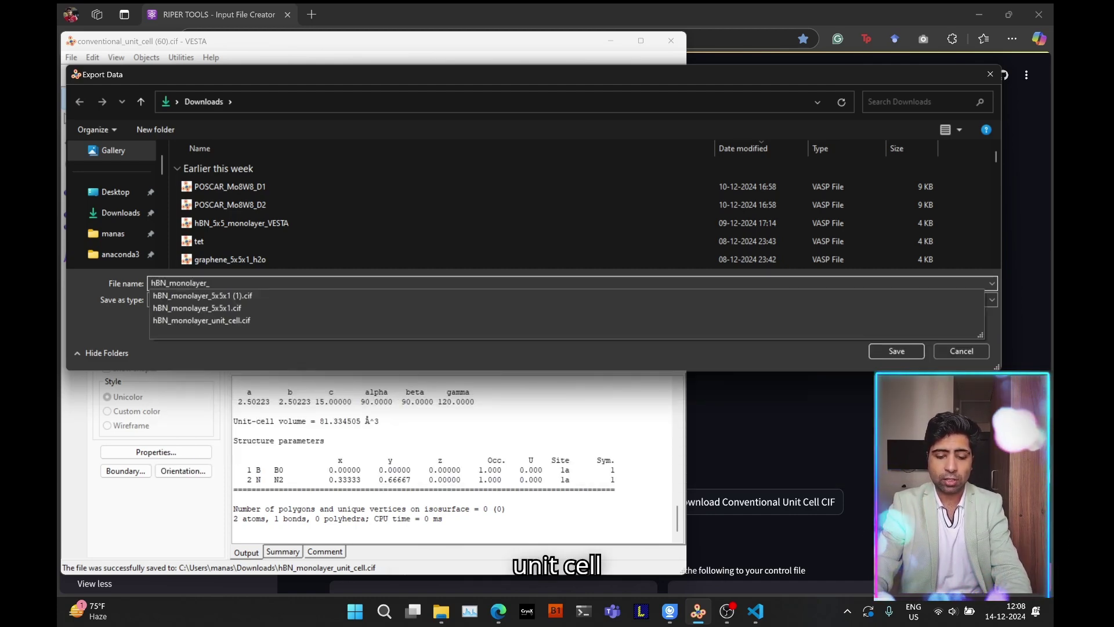
text(unit_cell)
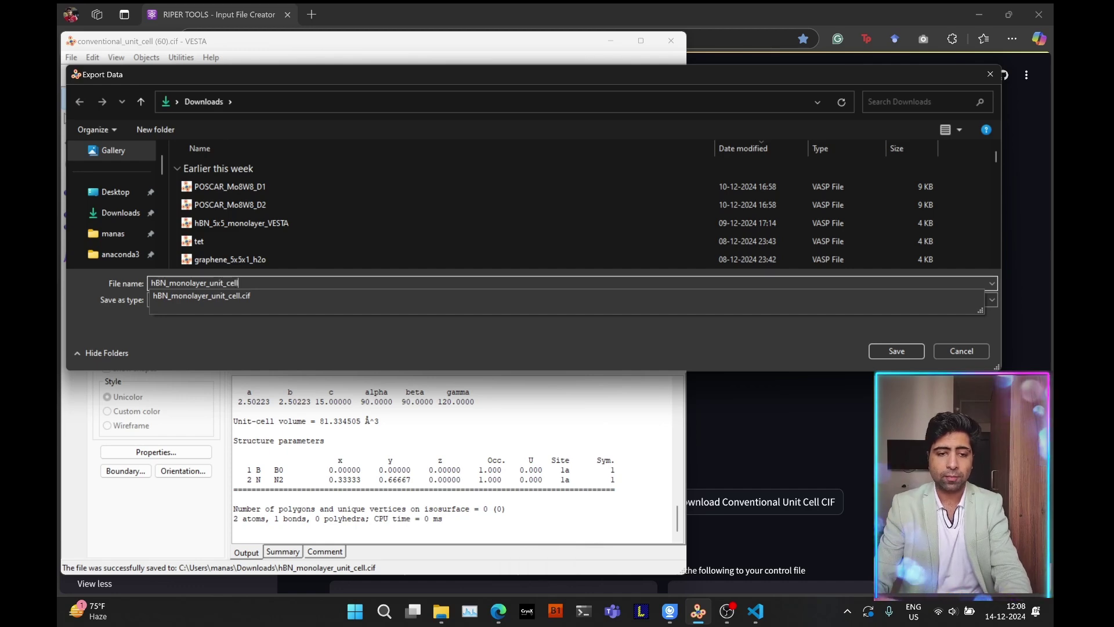
click(90, 288)
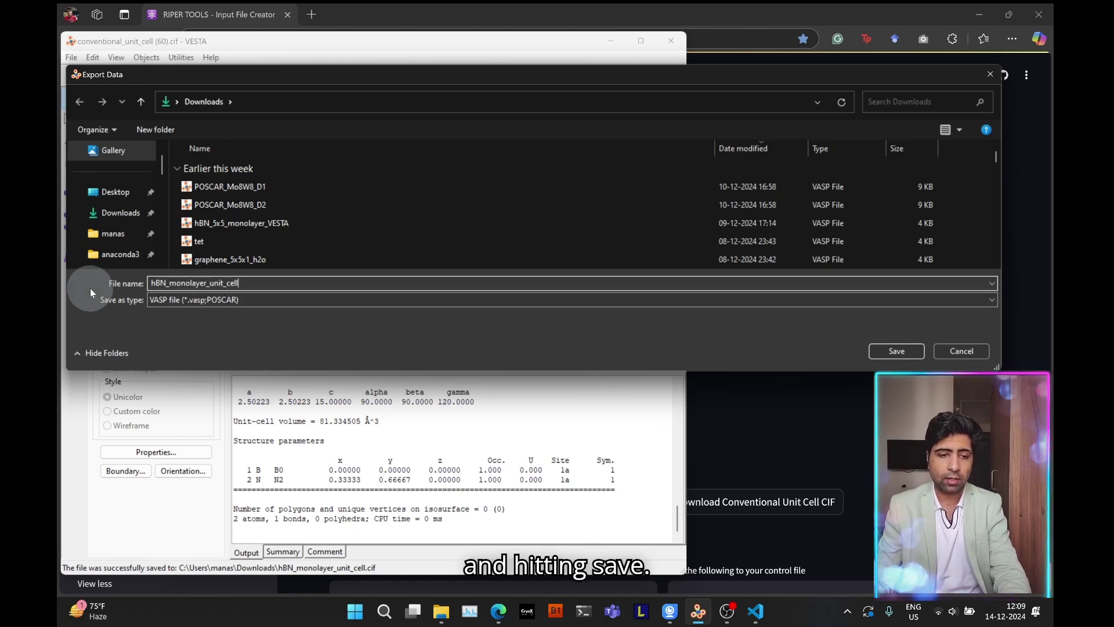
click(900, 353)
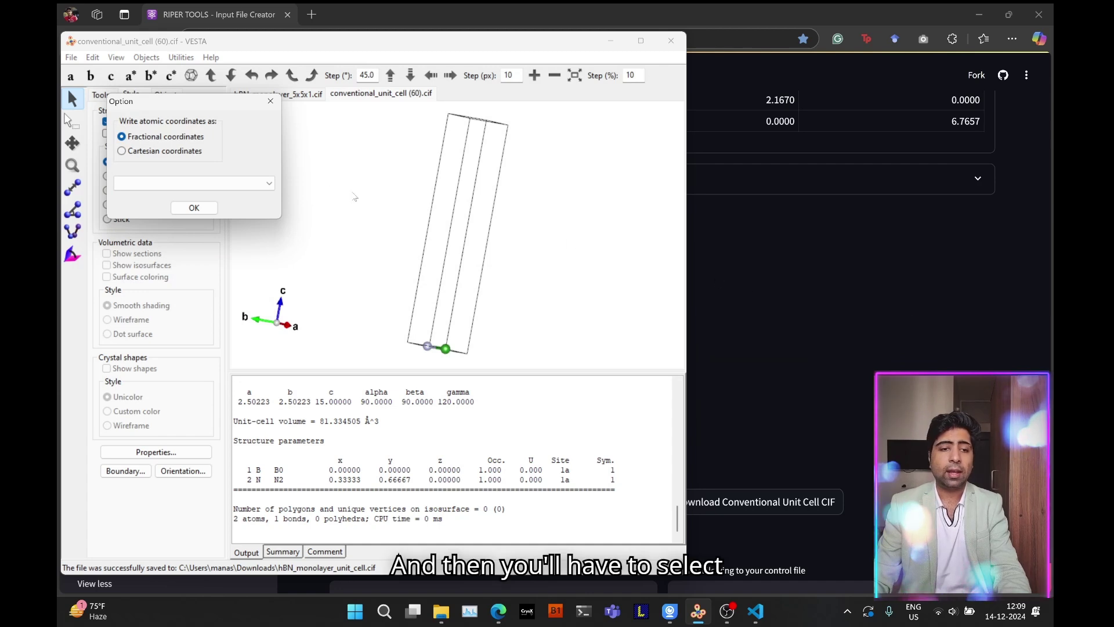
Write the VASP export with Cartesian coordinates, outputting the current unit cell
click(168, 152)
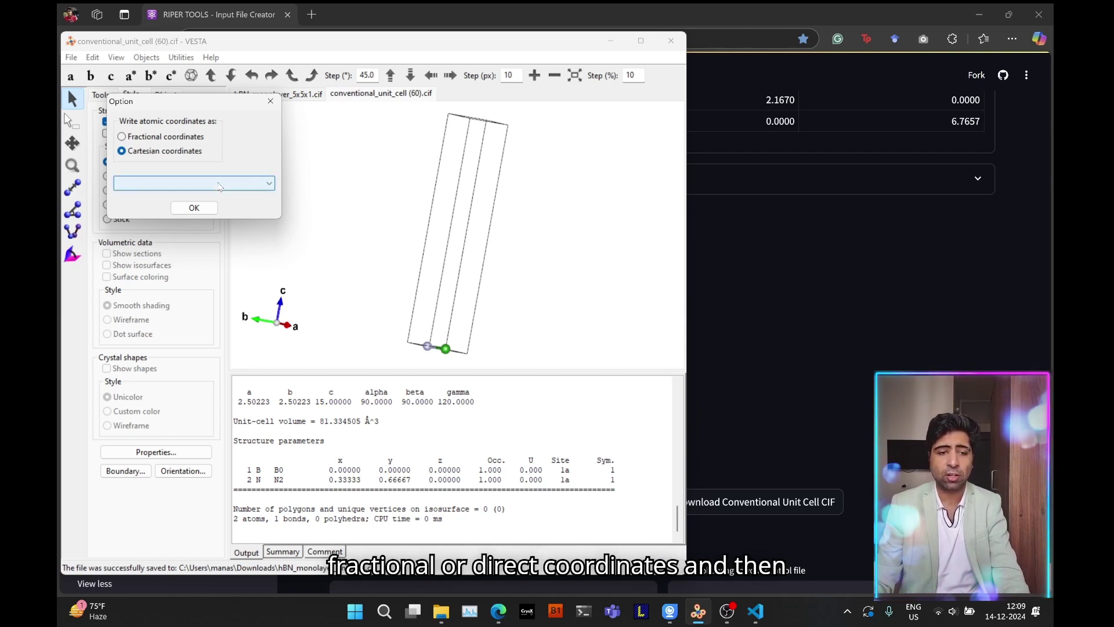
click(220, 184)
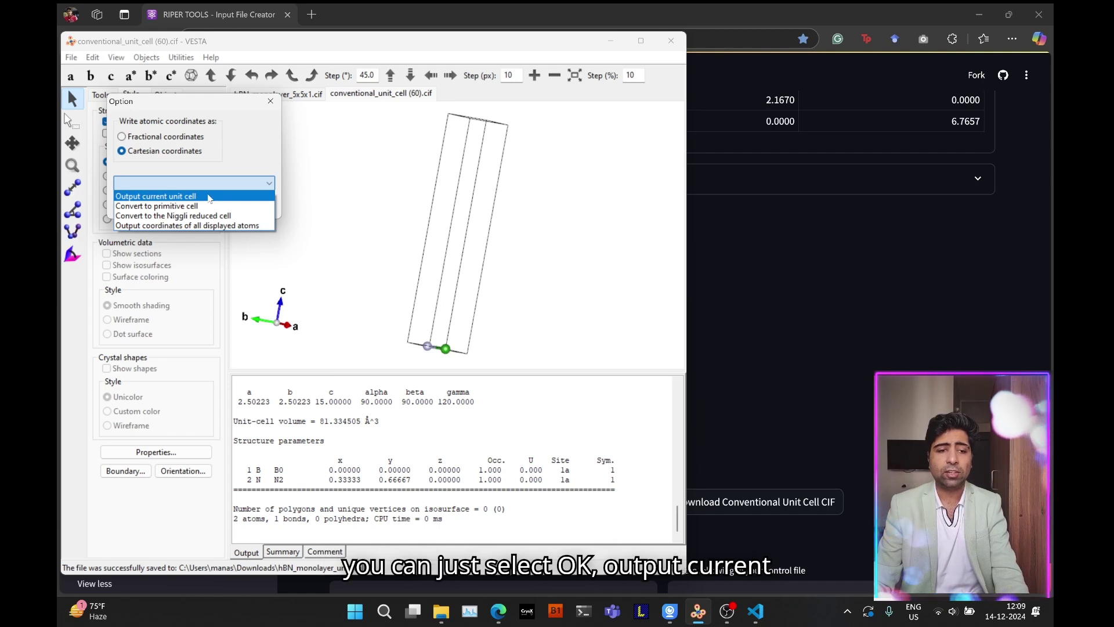
click(210, 198)
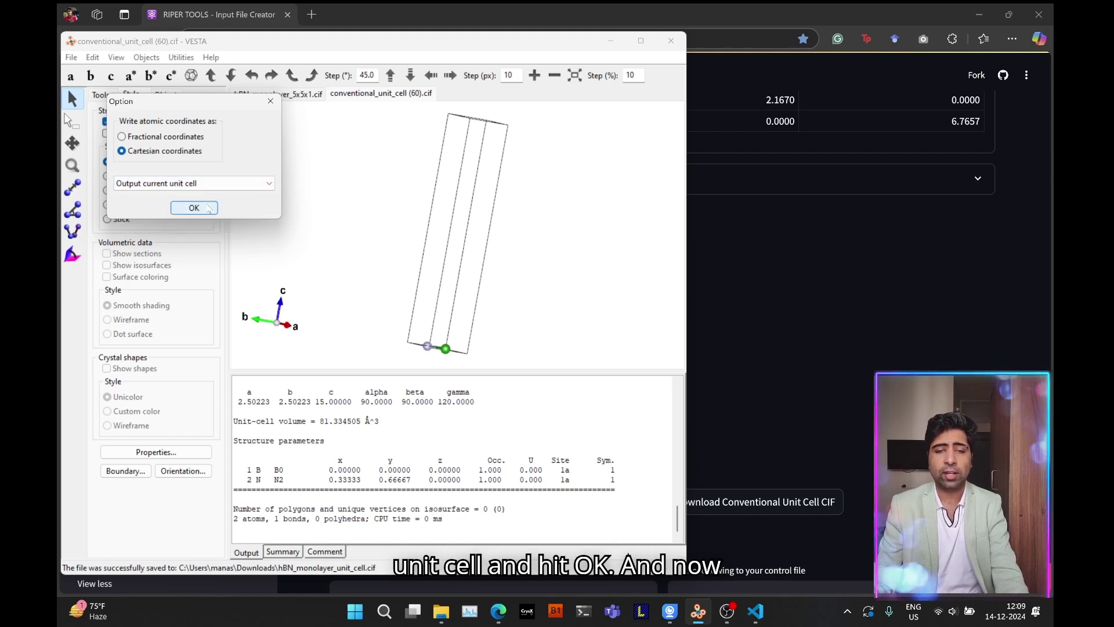
click(195, 207)
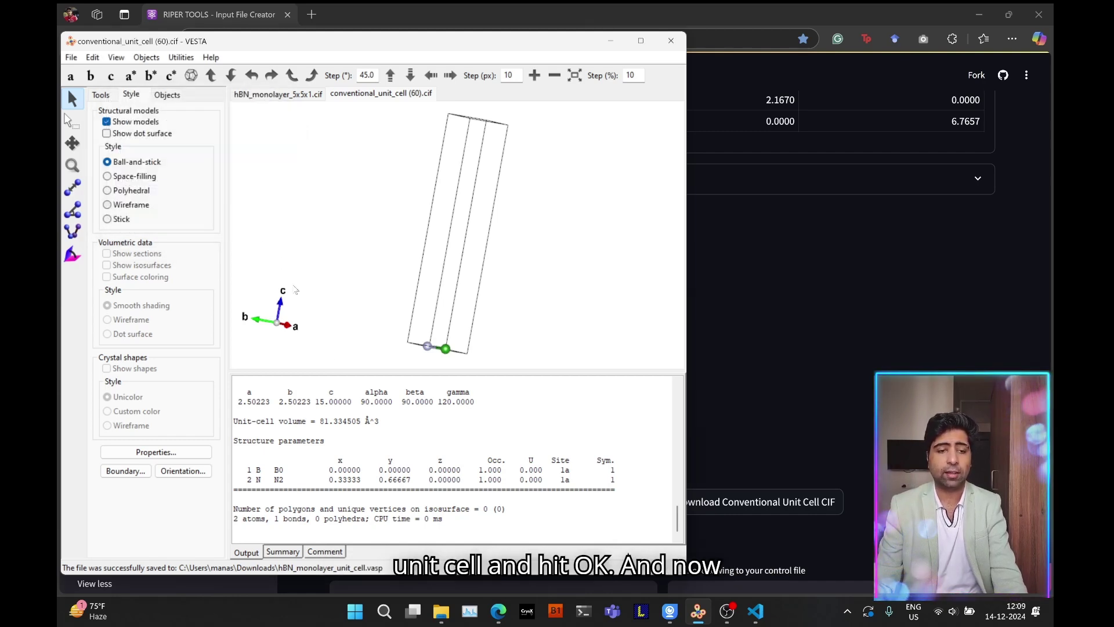
Switch to File Explorer and open the exported VASP file hBN_monolayer_unit_cell from Downloads in Visual Studio Code
click(440, 611)
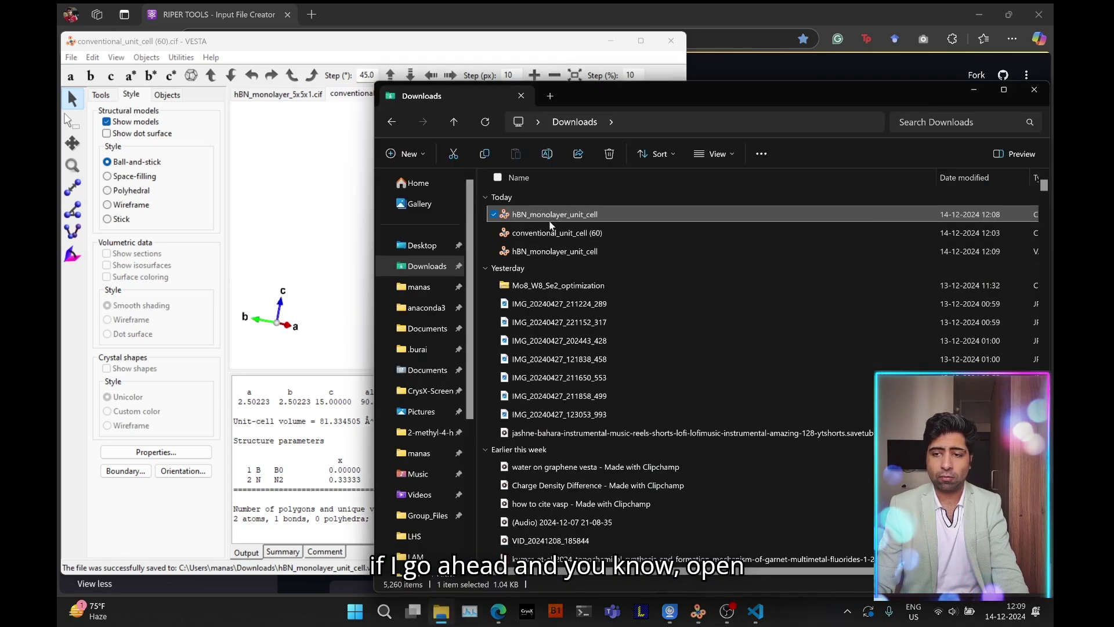
right_click(539, 251)
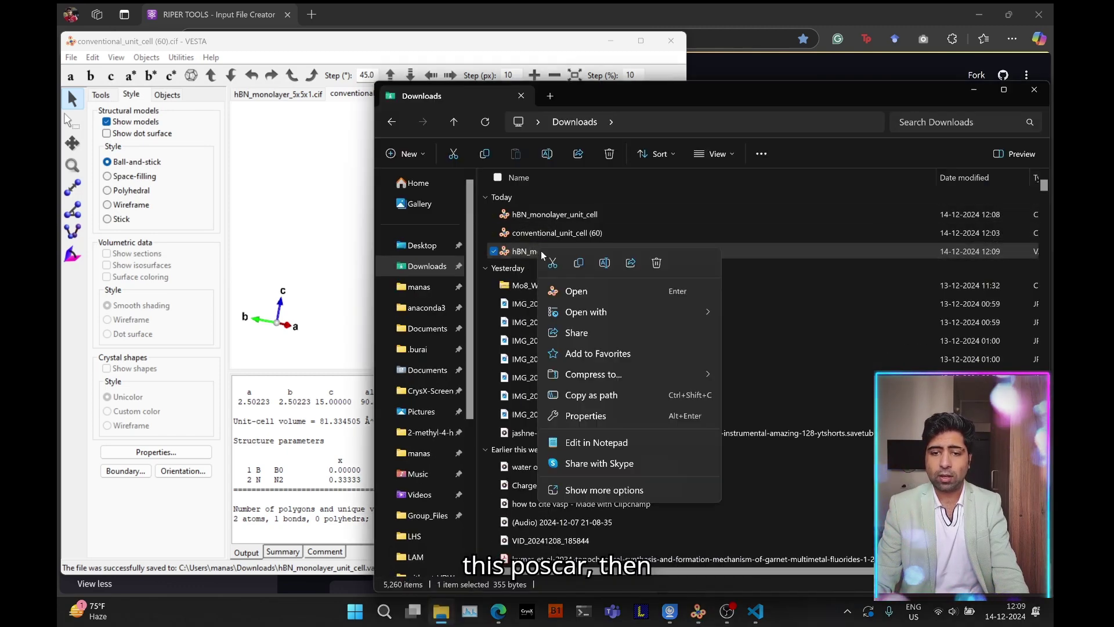
mouse_move(686, 314)
click(751, 332)
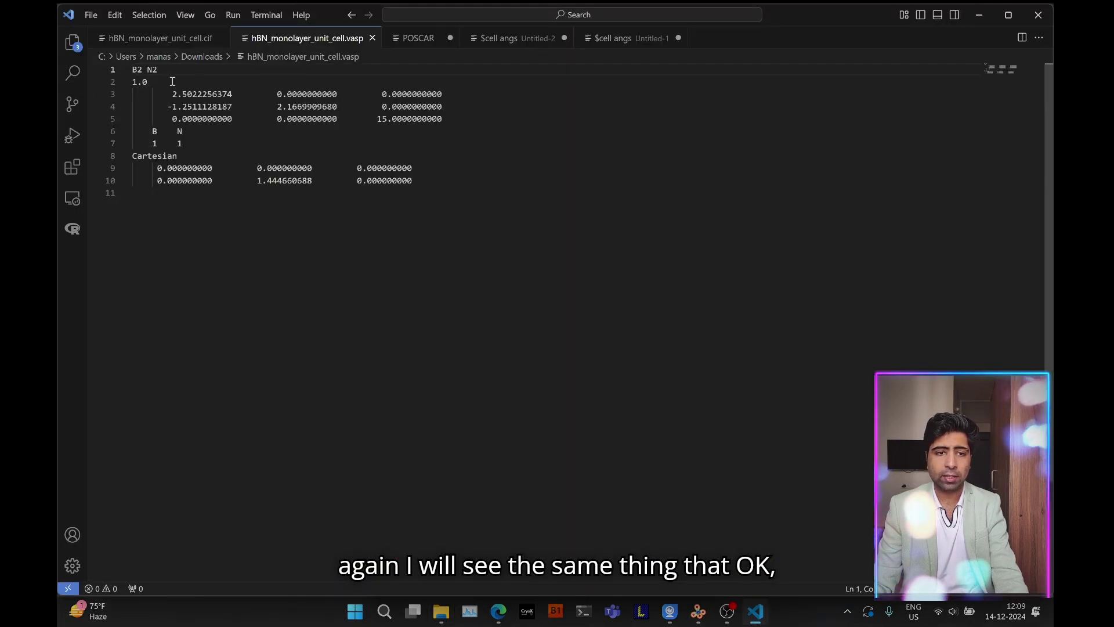
Examine the lattice vectors, the c-axis length and the Cartesian atom coordinates in the VASP file, then return to VESTA
drag(172, 94, 423, 118)
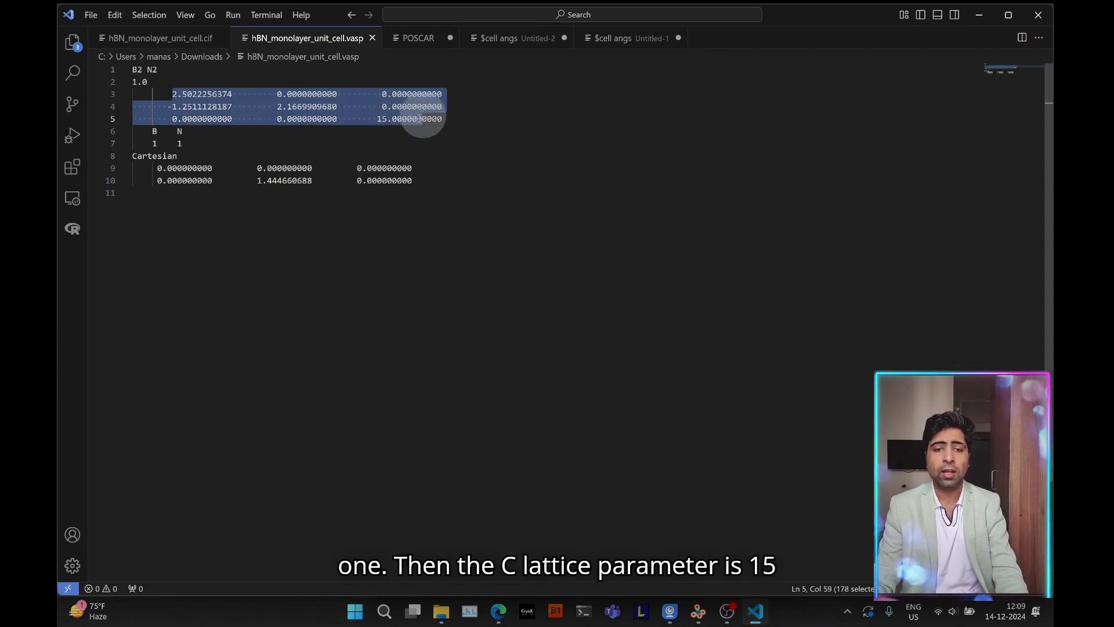
click(385, 120)
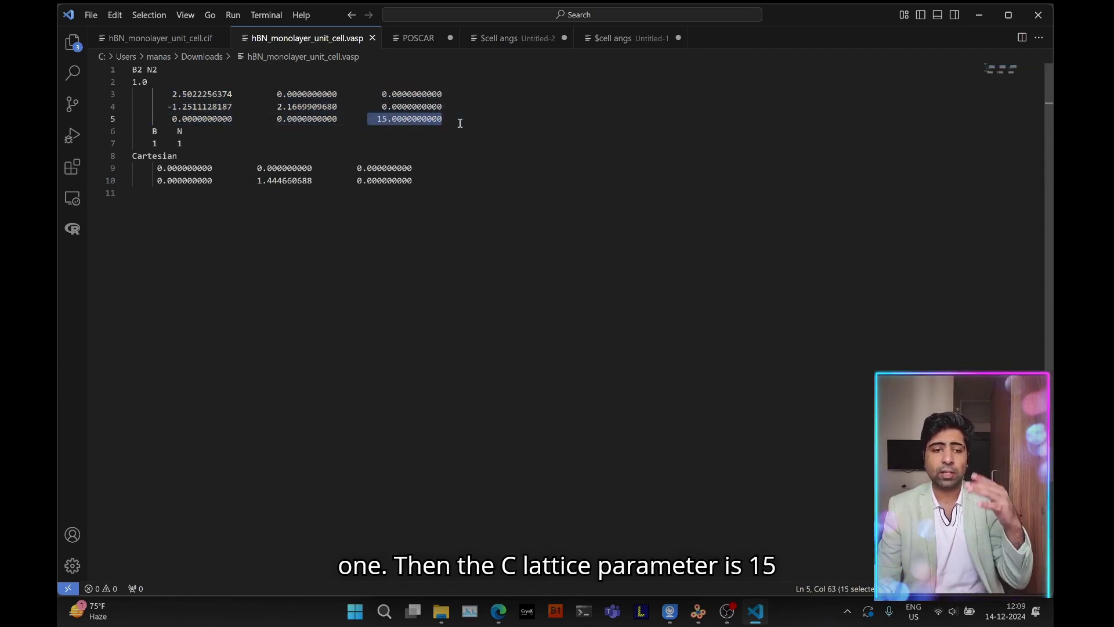
drag(451, 189, 107, 168)
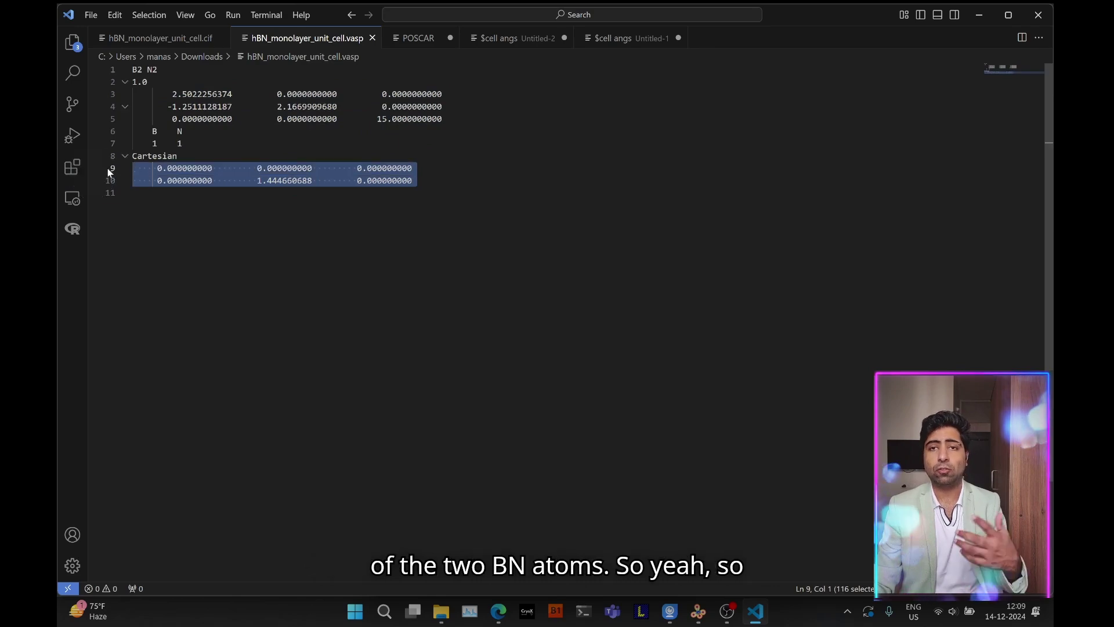
click(979, 15)
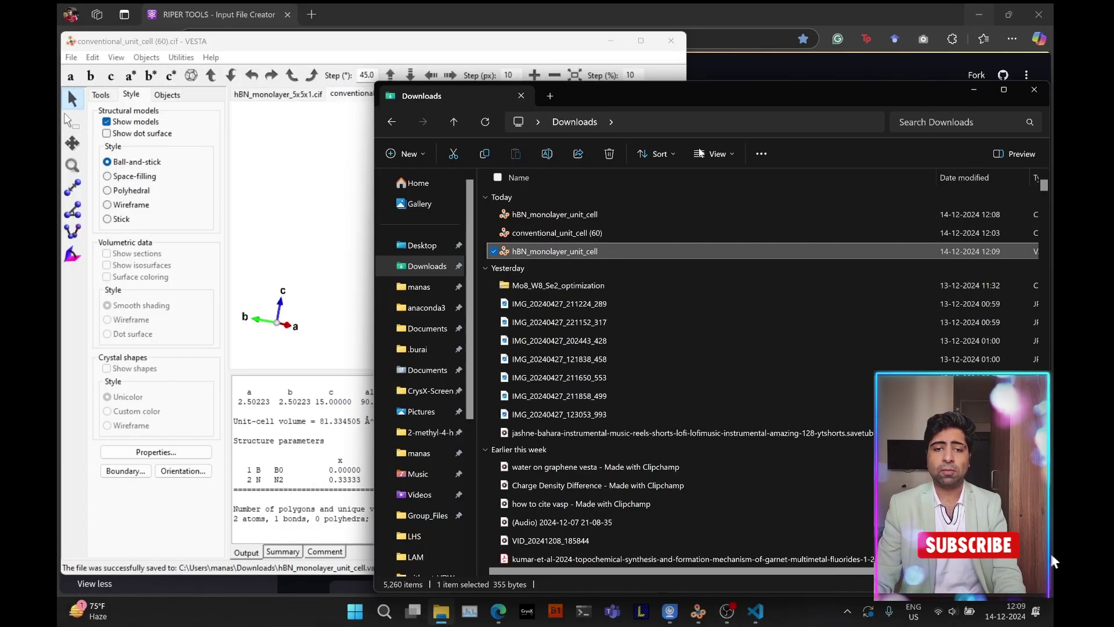
click(324, 180)
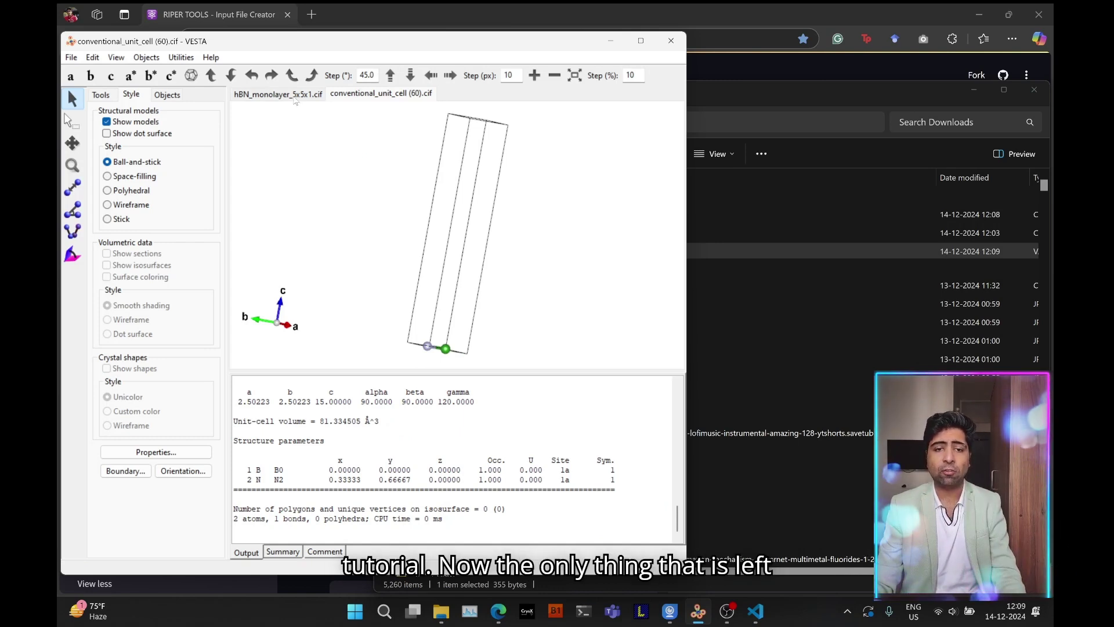
Inspect the open hBN_monolayer_5x5x1 structure as a supercell reference, then go back to the conventional_unit_cell (60) structure
click(293, 95)
mouse_move(499, 200)
mouse_down()
mouse_move(521, 217)
mouse_move(441, 273)
mouse_move(464, 282)
mouse_up()
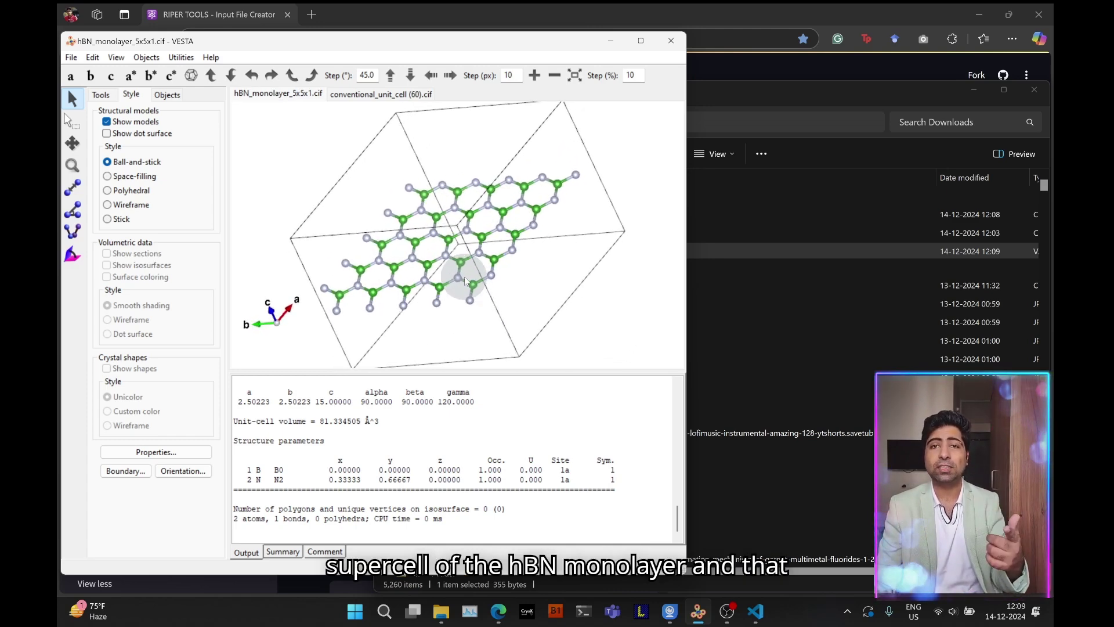
click(380, 94)
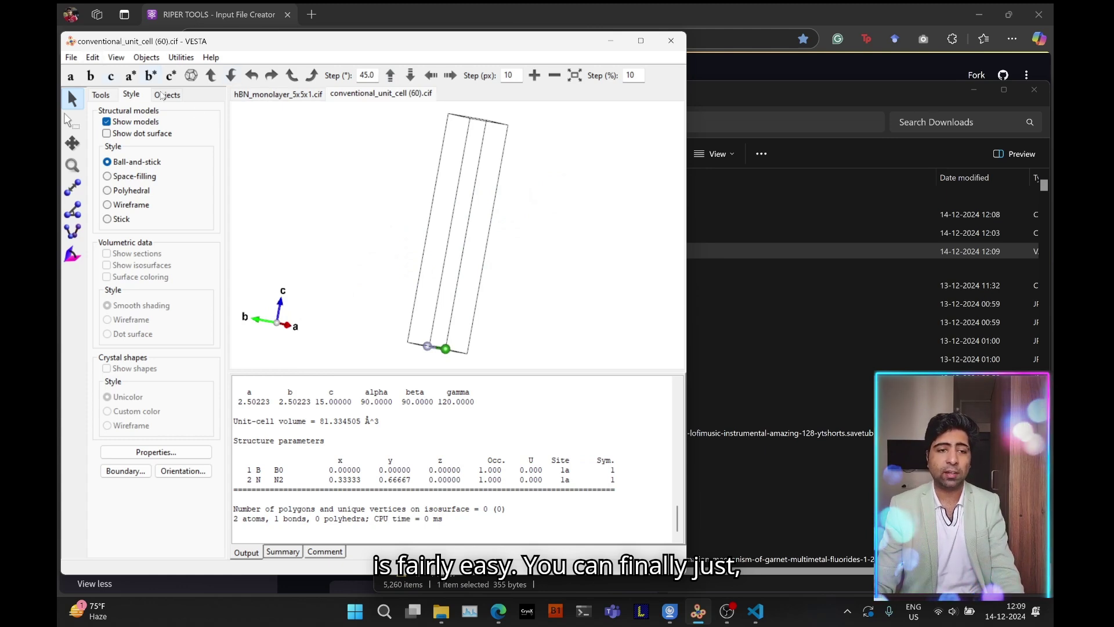
drag(336, 219, 415, 233)
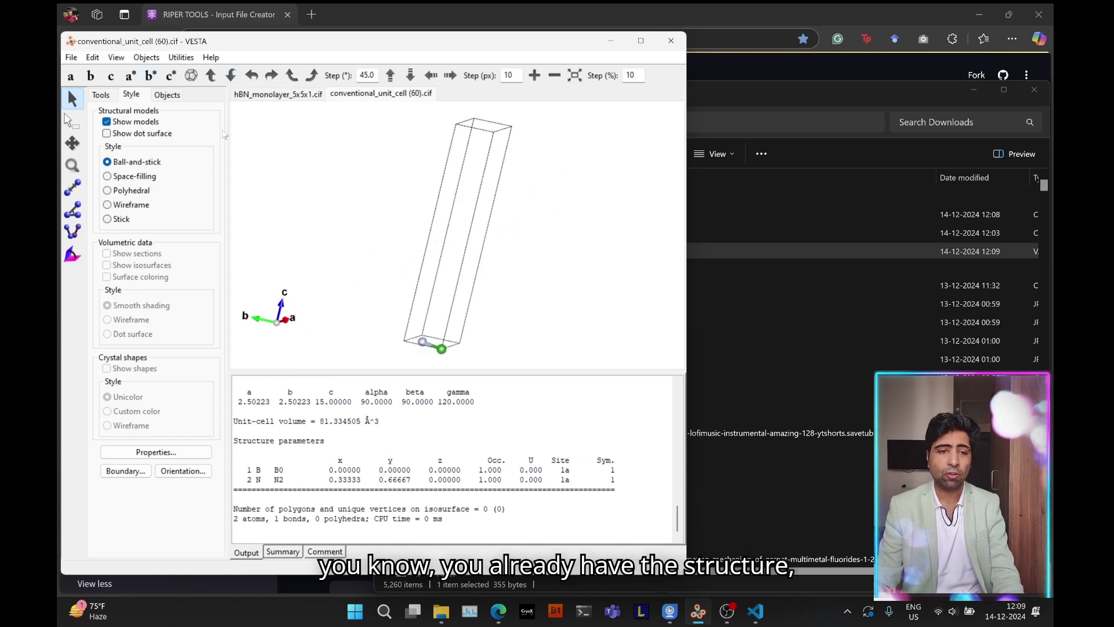
Open the unit cell transformation and set the first two diagonal entries of the rotation matrix to 5 for a 5x5x1 supercell
click(93, 58)
mouse_move(221, 107)
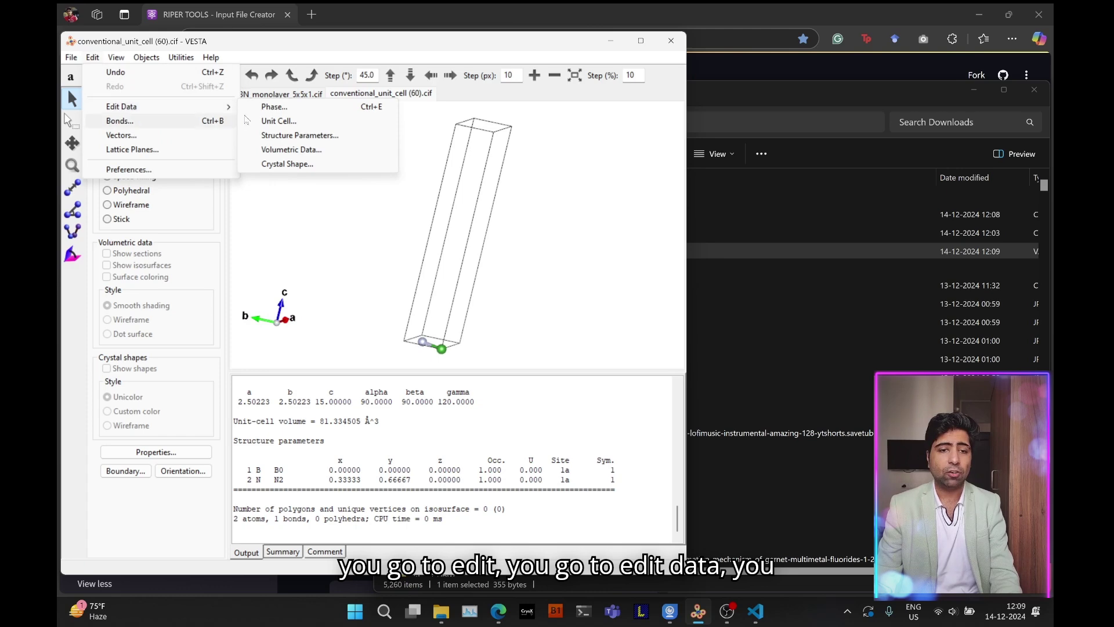
click(278, 121)
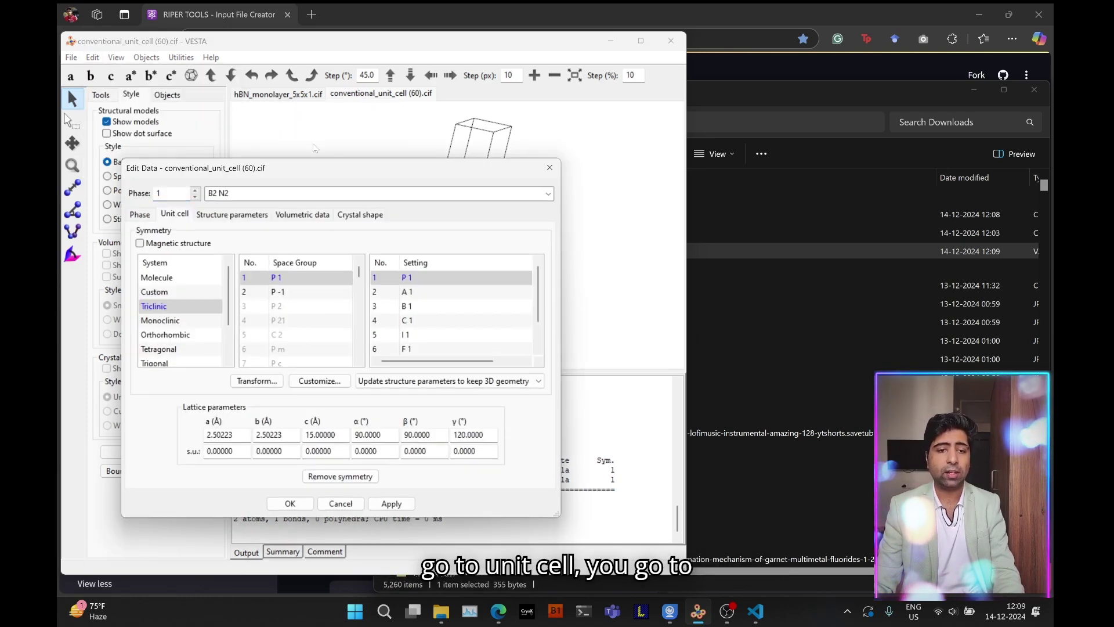
click(257, 381)
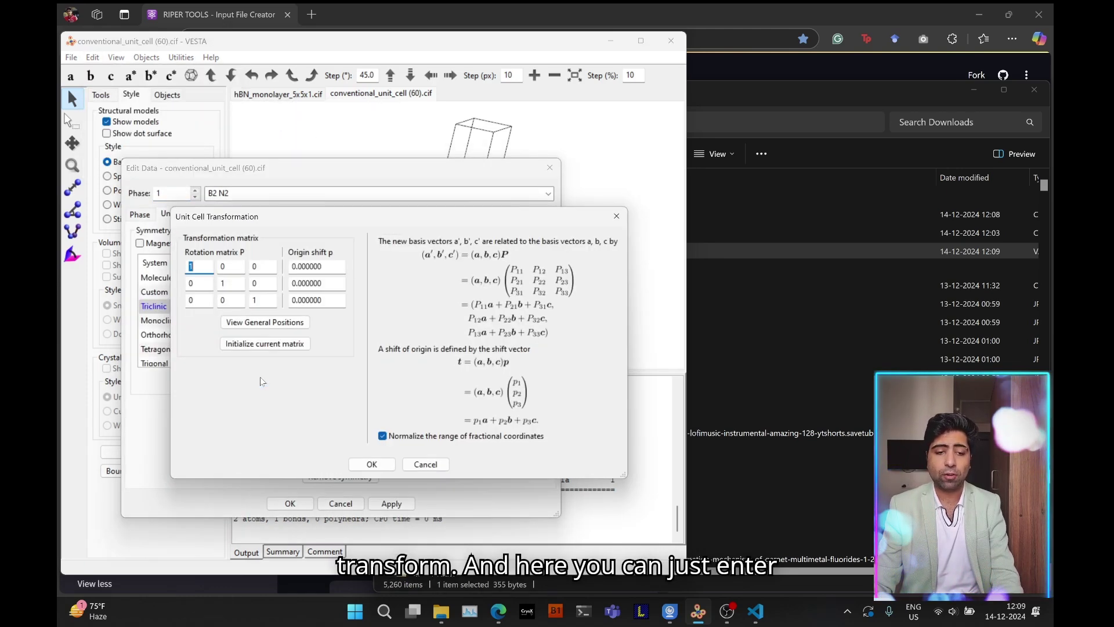
text(5)
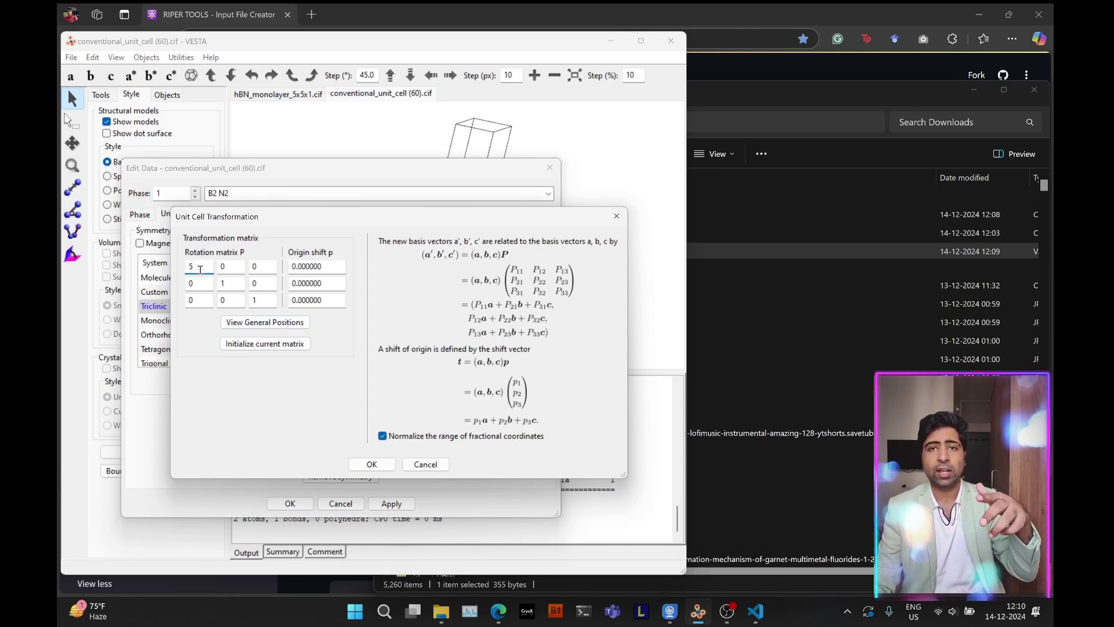
click(225, 284)
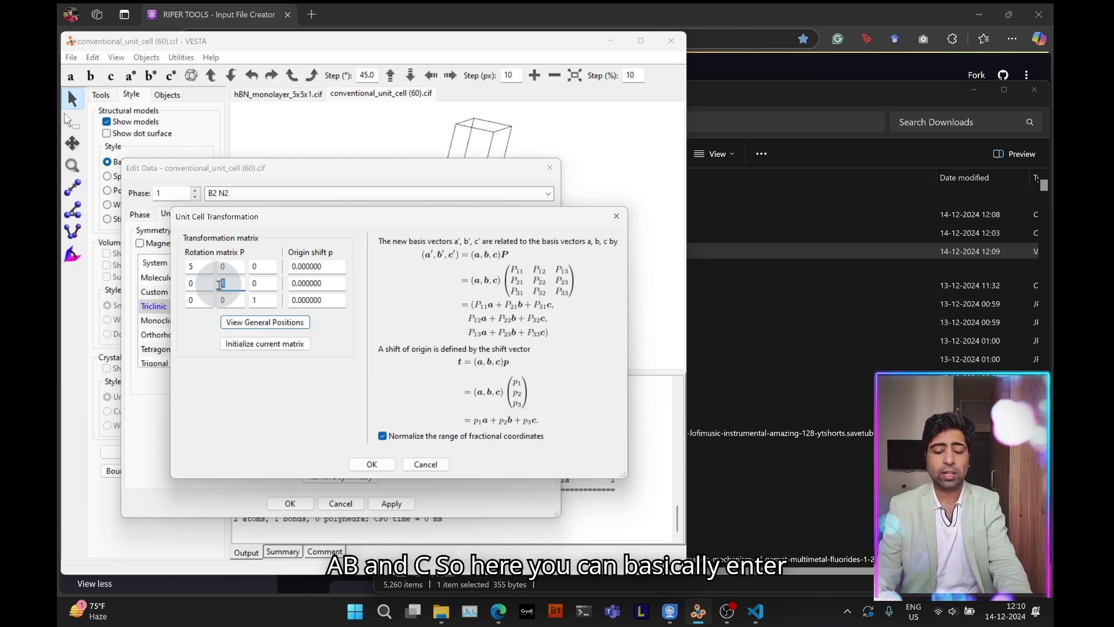
text(5)
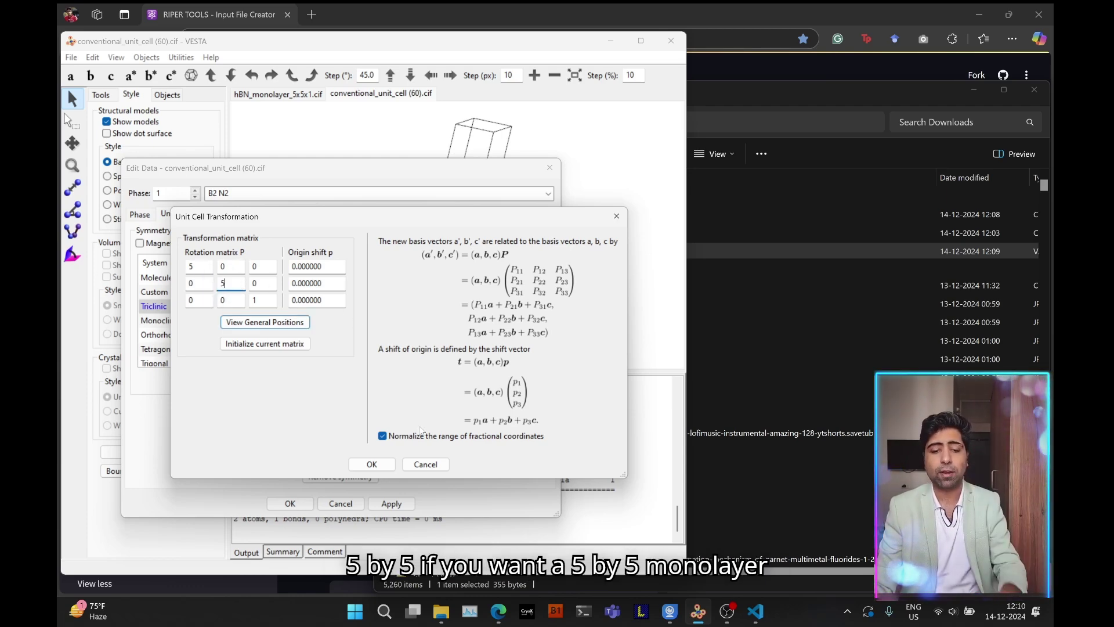
Apply the transformation despite the volume change, adding the atoms found in the new unit cell as new sites, and inspect the supercell
click(372, 465)
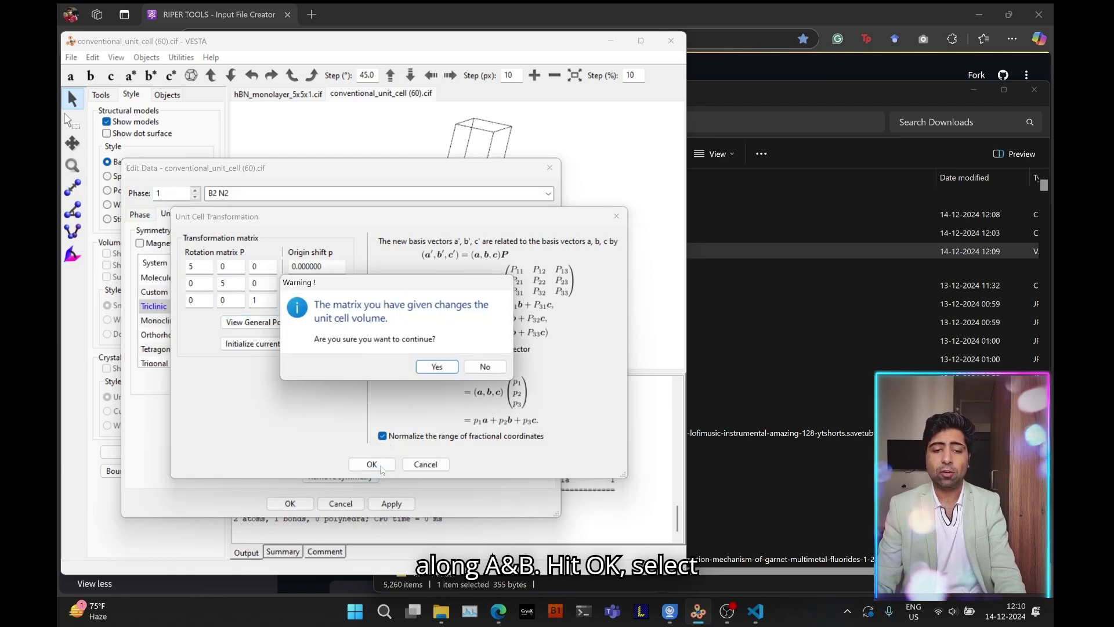
click(435, 367)
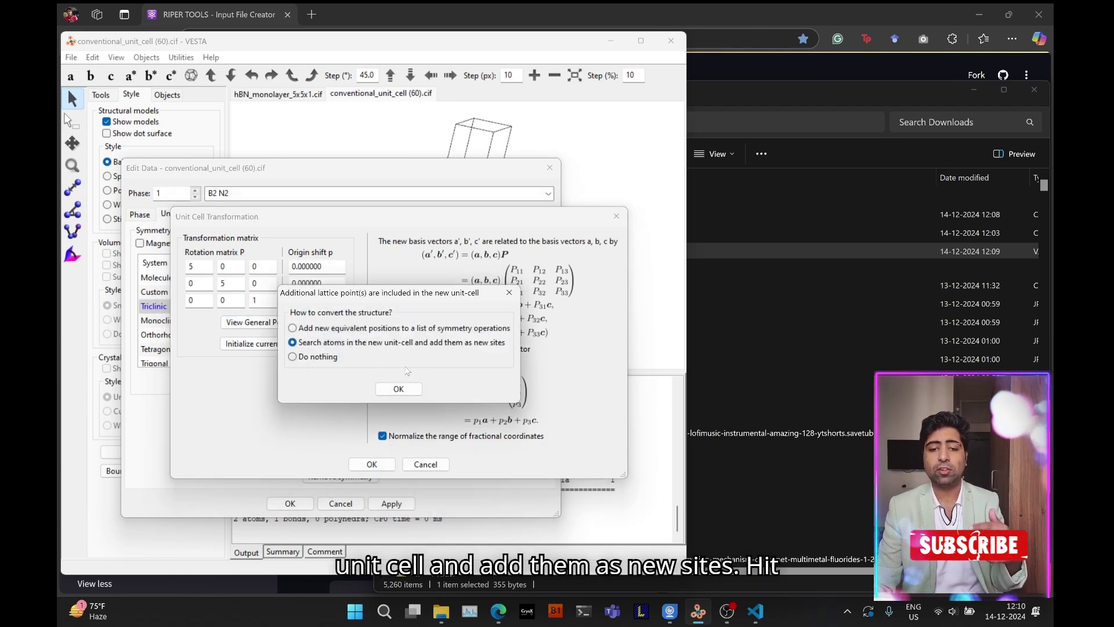
click(399, 388)
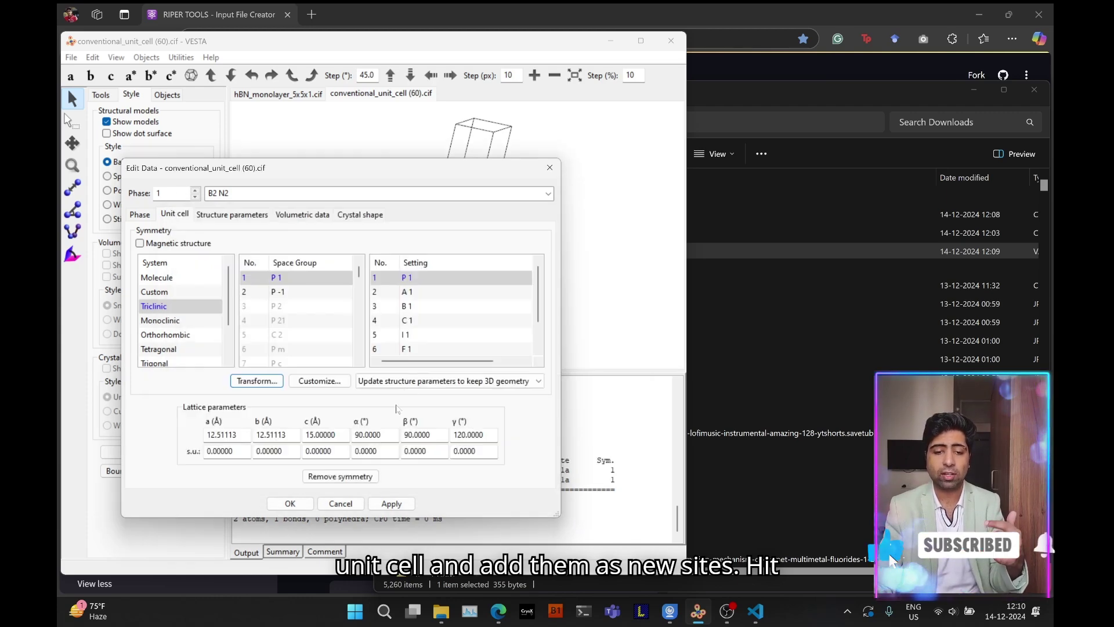
click(290, 503)
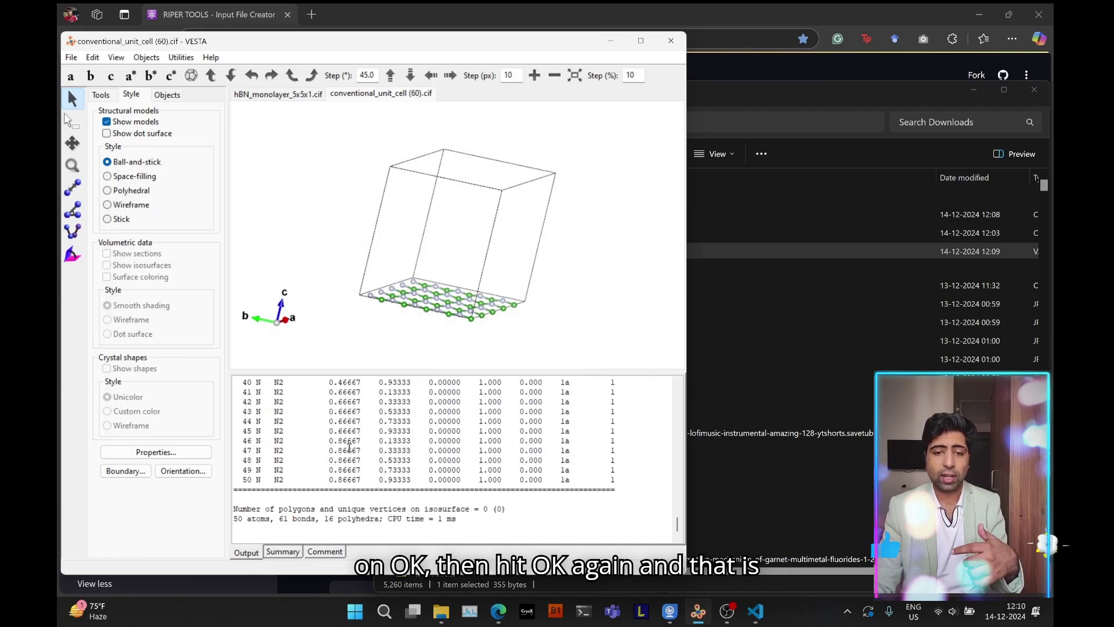
drag(423, 302, 555, 244)
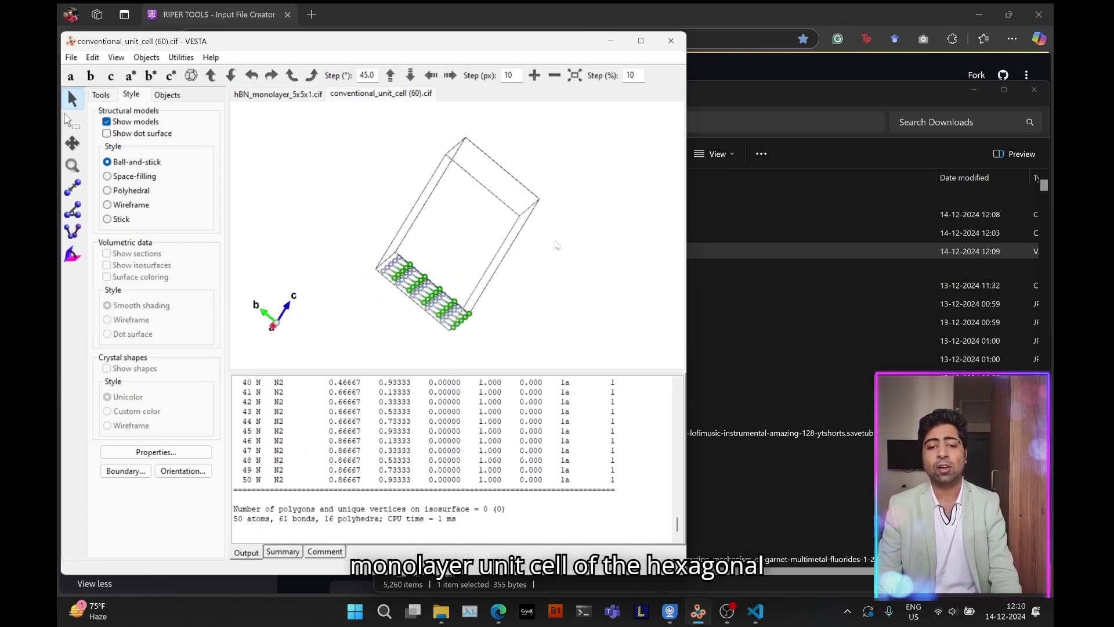
Export the supercell to the Downloads folder in VASP (POSCAR) format under the name hBN_monolayer_5x5_unit_cell
click(70, 57)
click(104, 171)
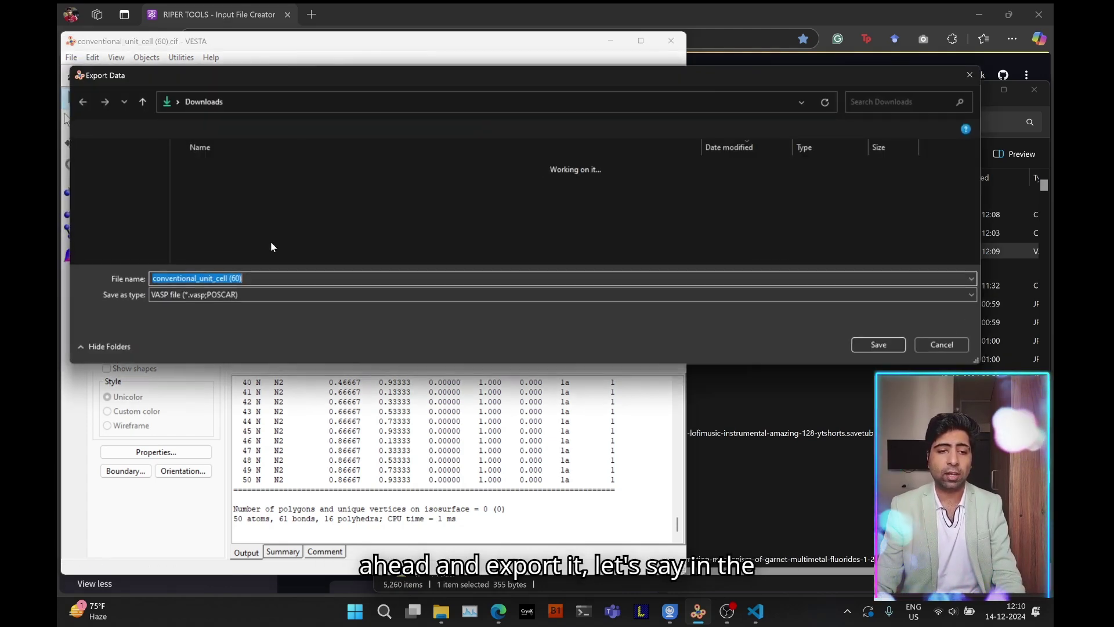
click(243, 186)
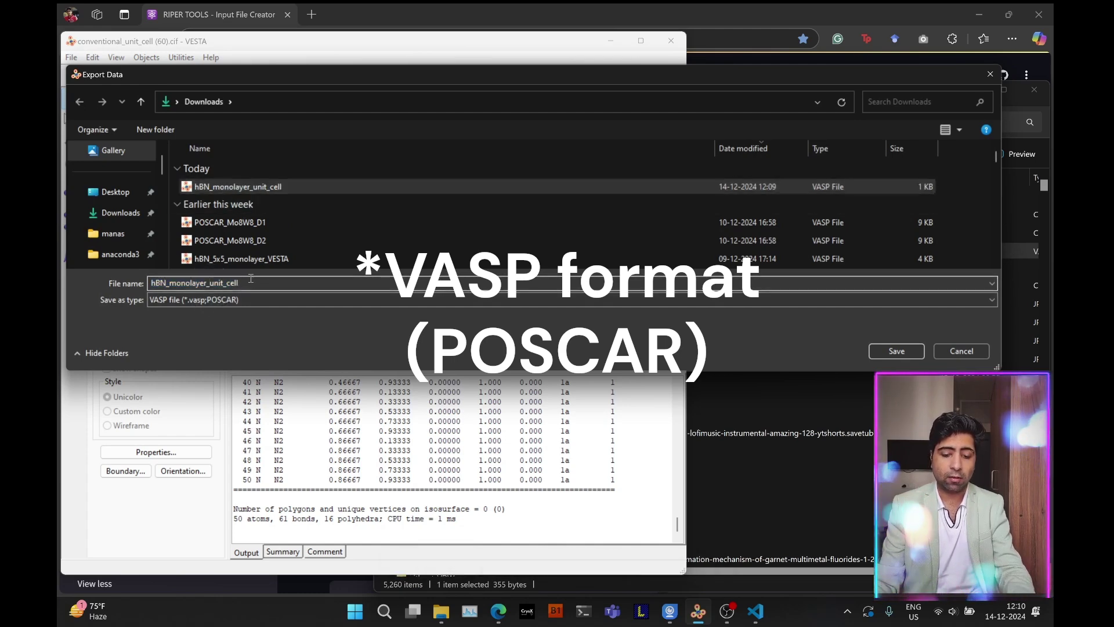
text(5x5_)
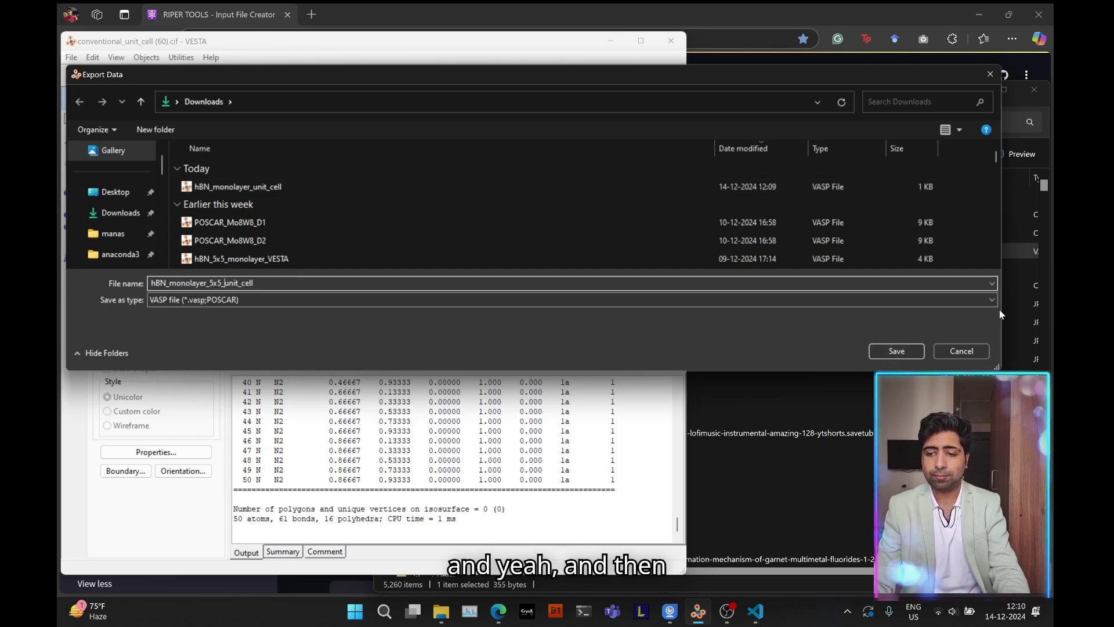
drag(999, 313, 789, 307)
click(694, 351)
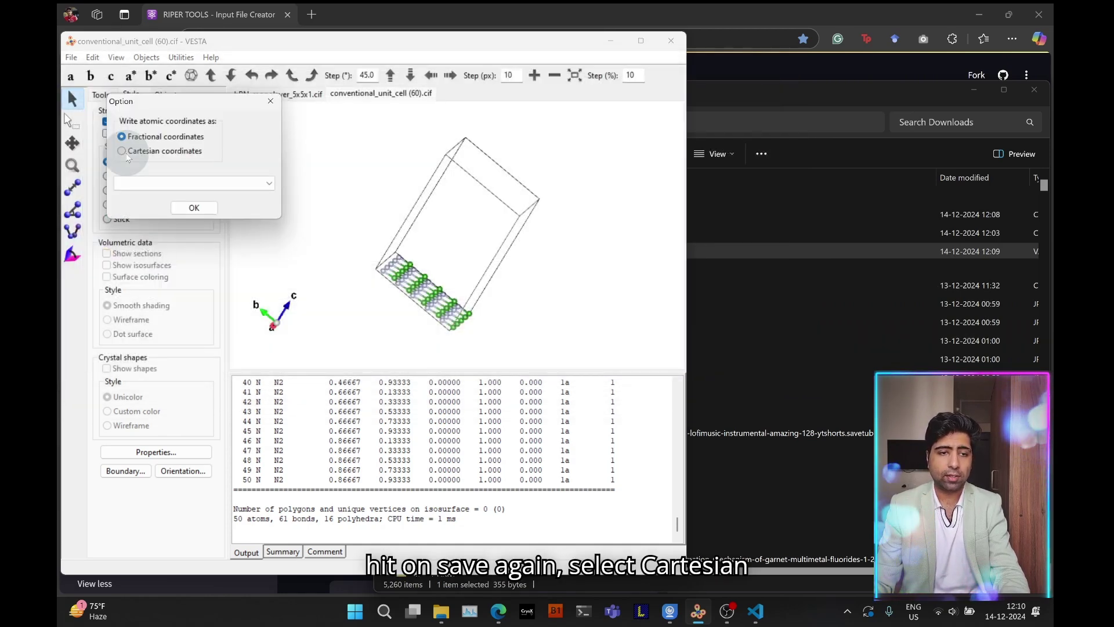
Write the supercell file with Cartesian coordinates, outputting the current unit cell
click(147, 183)
click(152, 190)
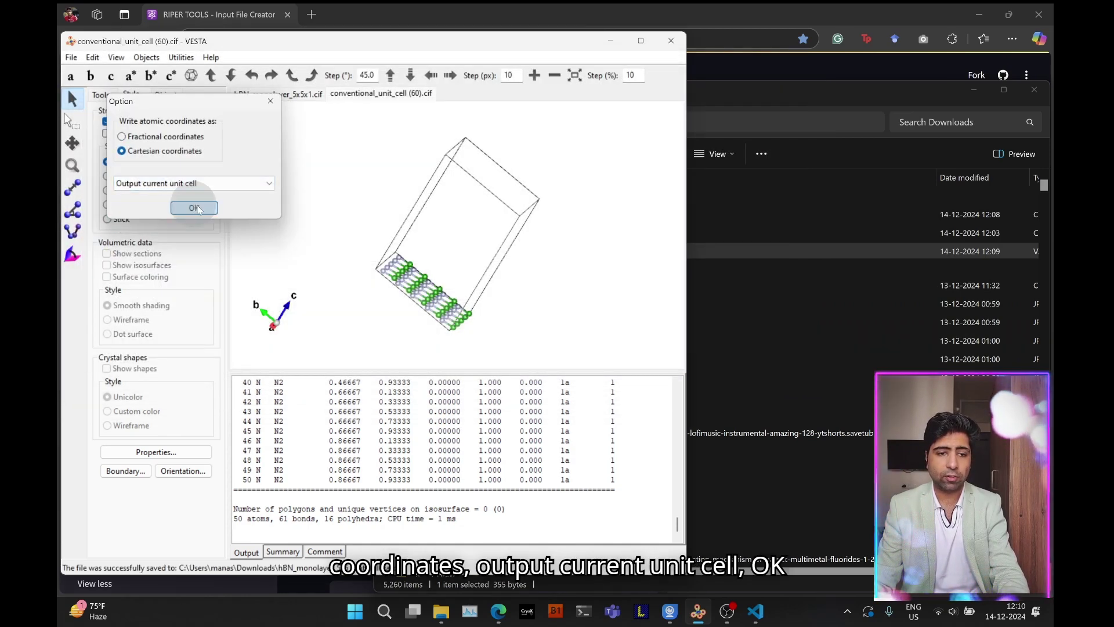
click(194, 207)
Open hBN_monolayer_5x5_unit_cell from Downloads in Visual Studio Code and examine its lattice vectors
click(440, 614)
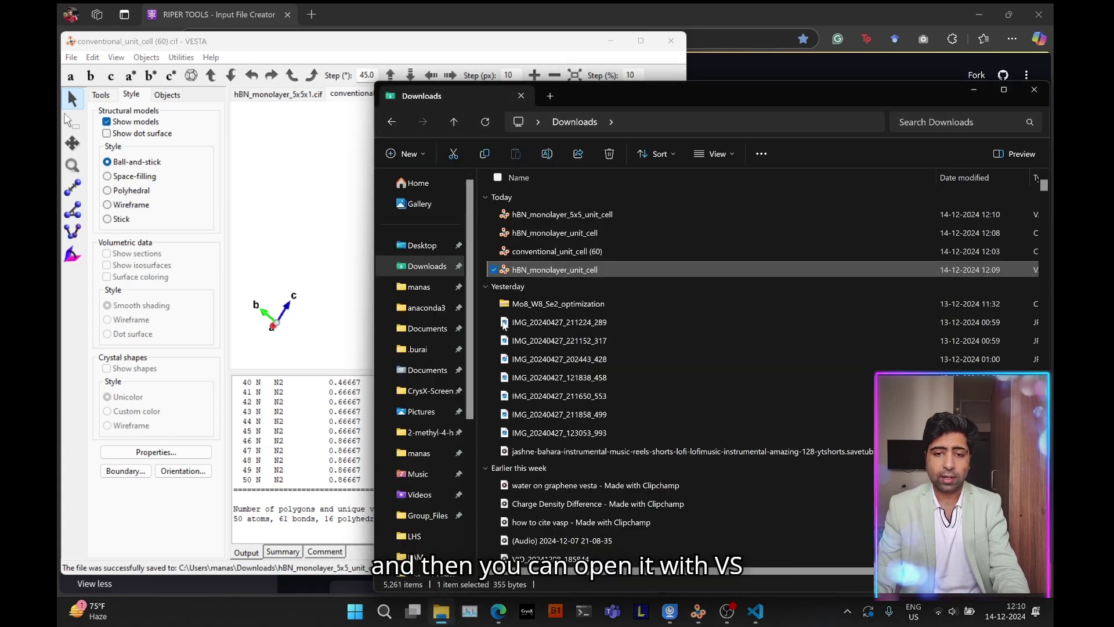
right_click(525, 216)
mouse_move(561, 284)
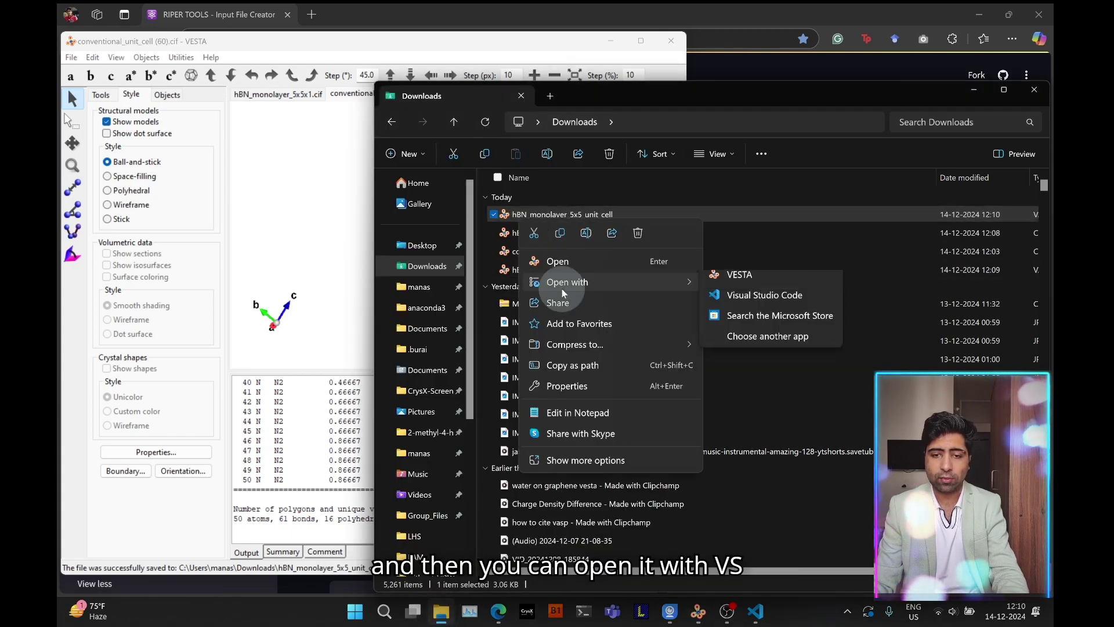
click(774, 302)
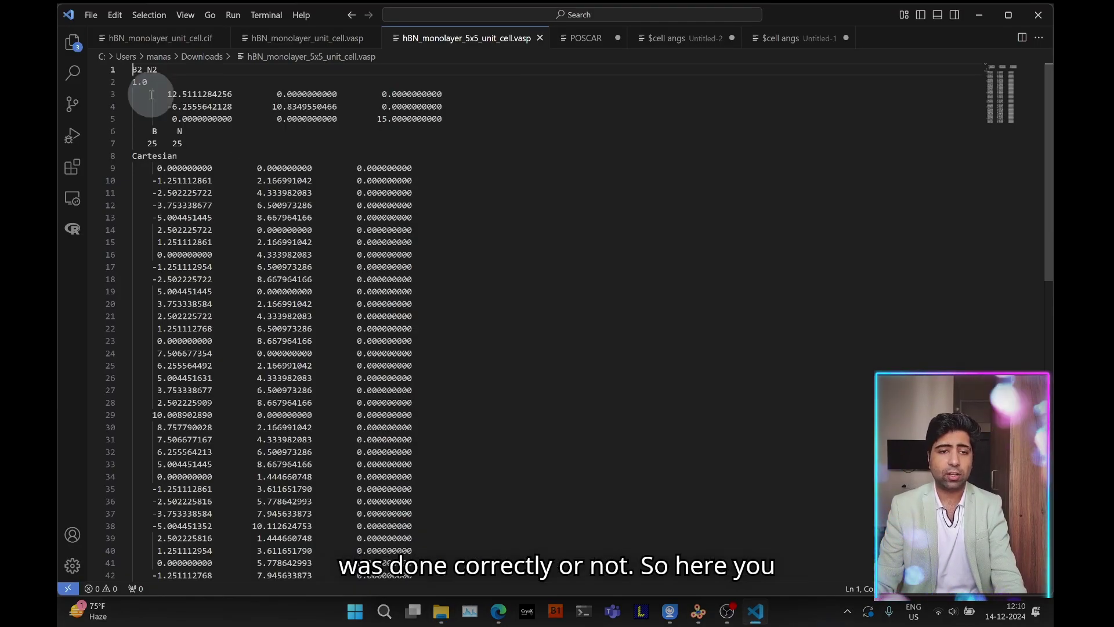
drag(152, 94, 336, 133)
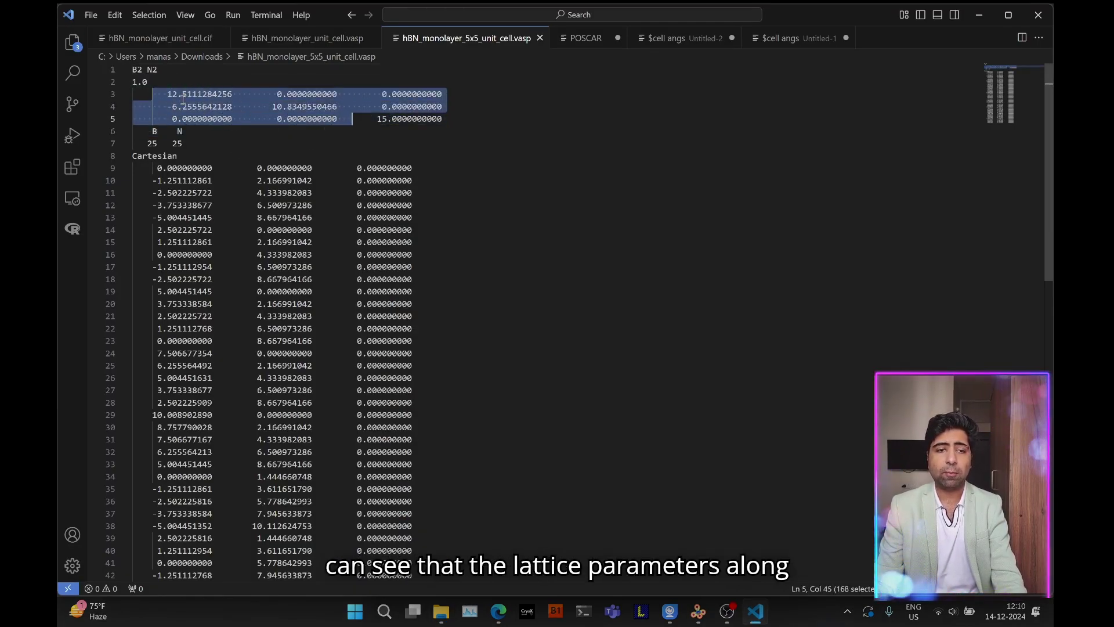
Examine the supercell file's lattice vectors, the B and N atom counts and the full list of Cartesian coordinates
click(174, 97)
drag(243, 115, 356, 110)
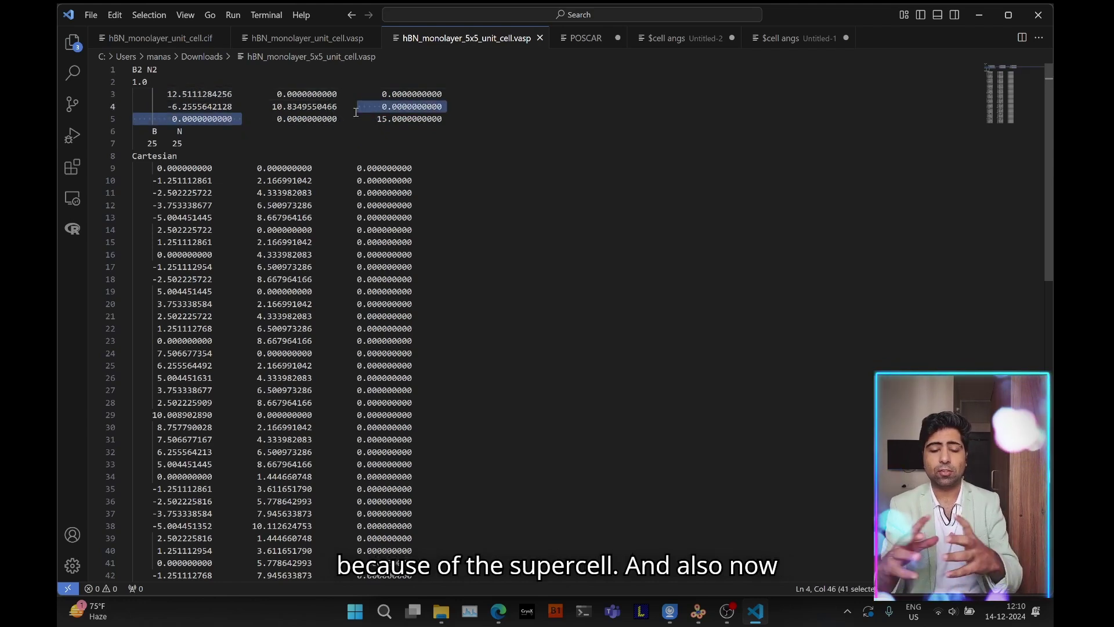
drag(142, 169, 462, 76)
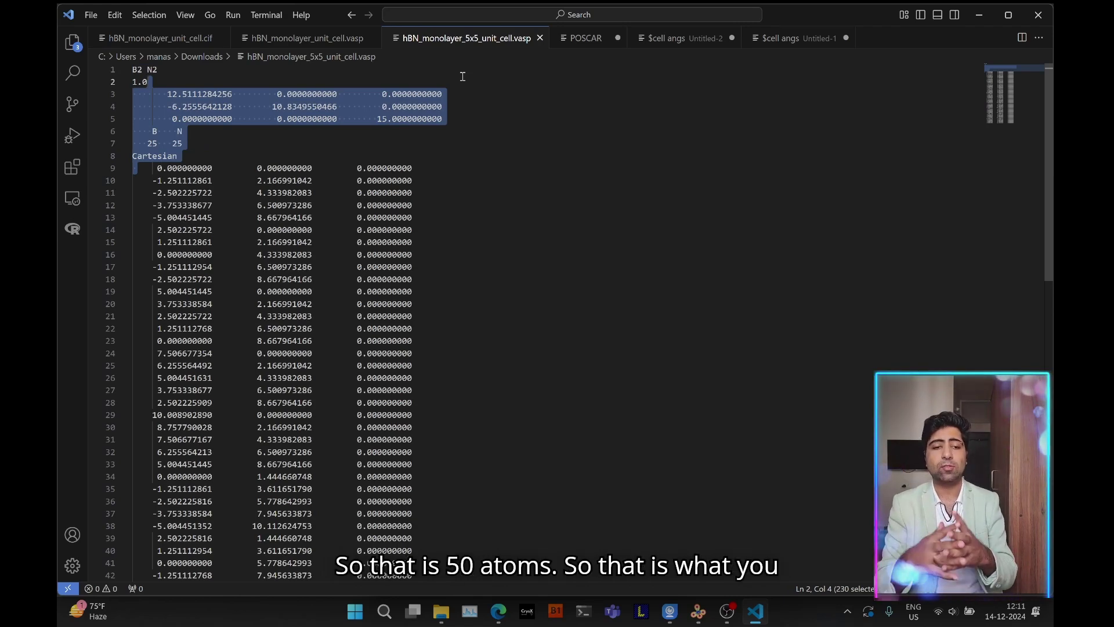
scroll(438, 173, down, 8)
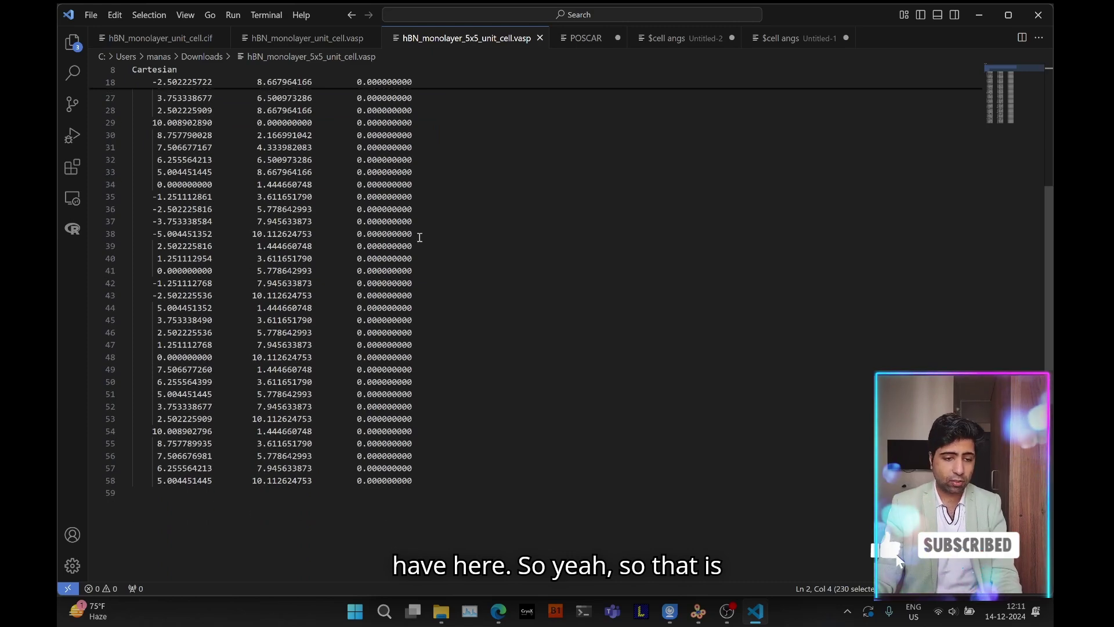
scroll(795, 249, up, 8)
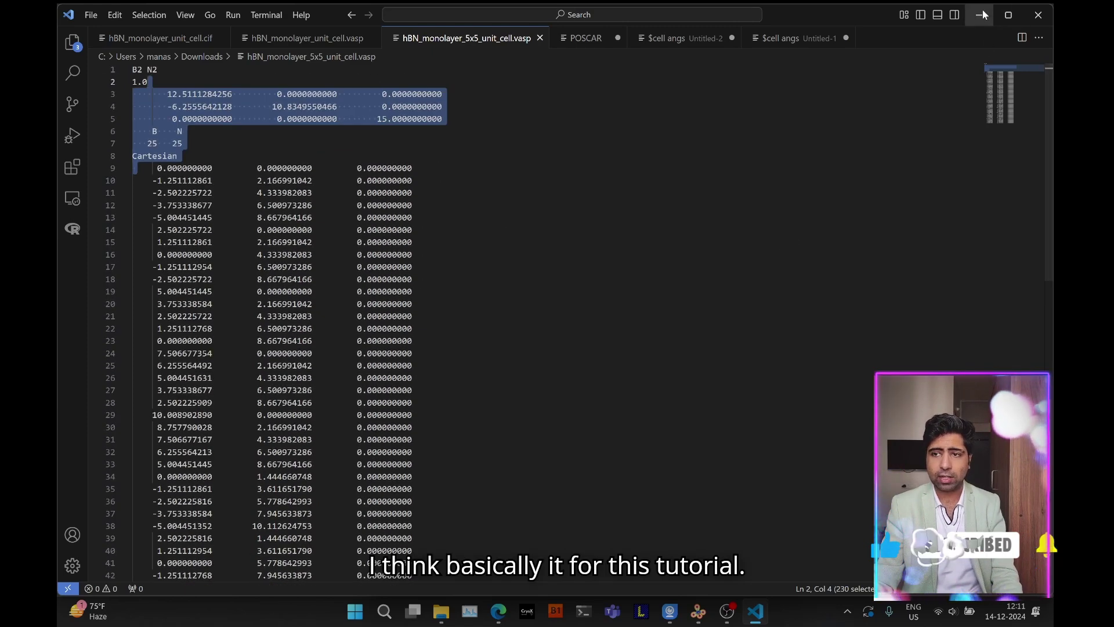
Return to VESTA, clearing the editor and Downloads windows away, and rotate the 5x5 supercell to view its hexagonal layer
click(982, 14)
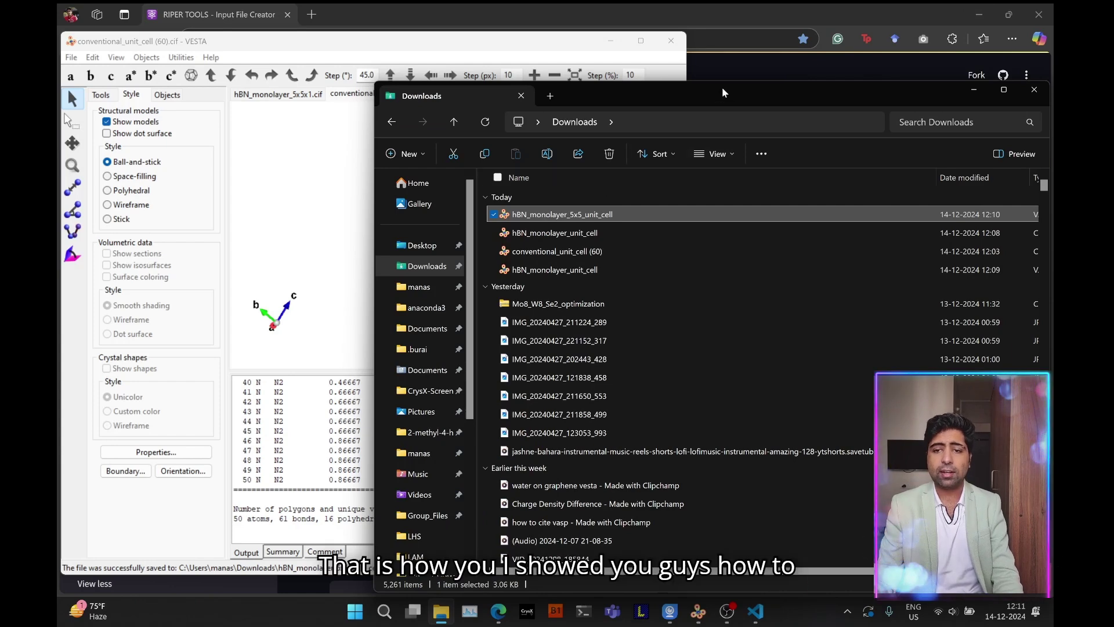
click(973, 91)
drag(542, 219, 359, 297)
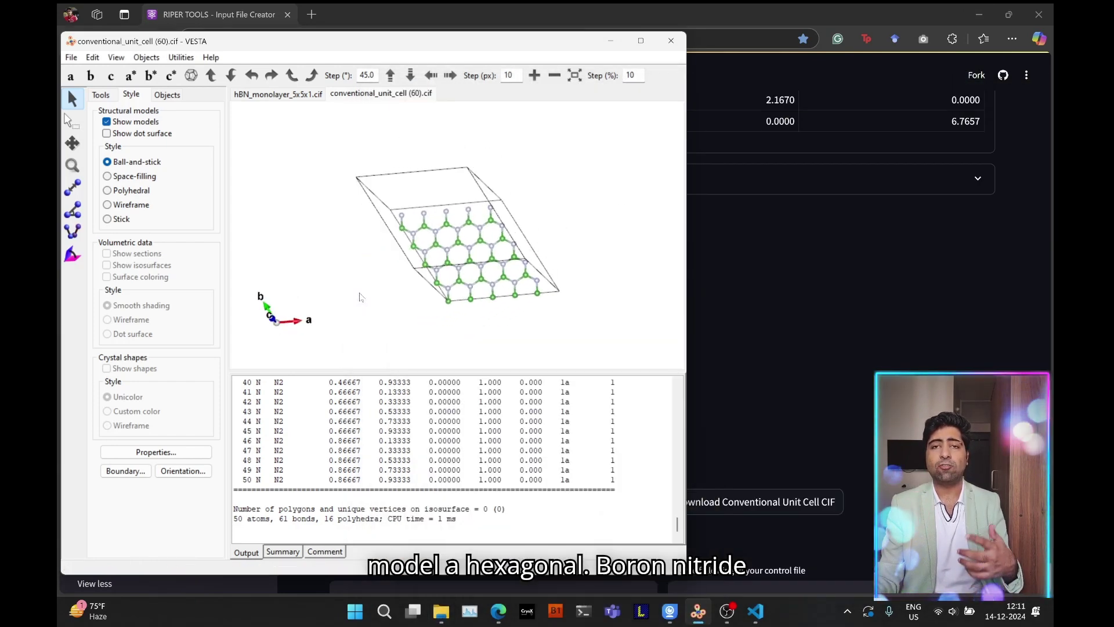